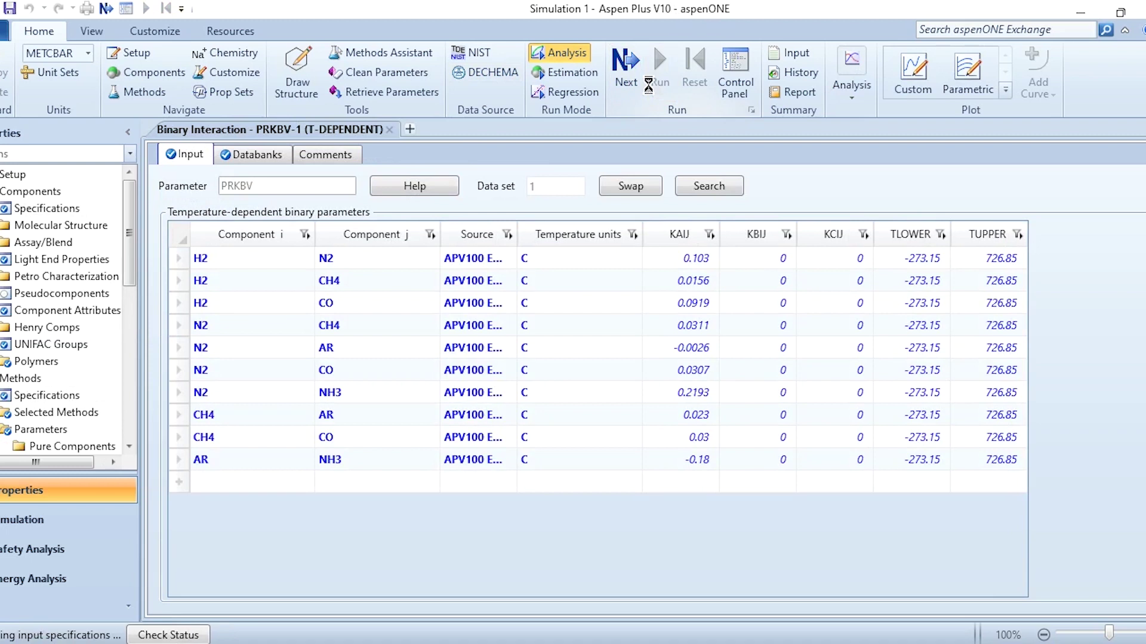
Step: Leave the PRKBV binary parameters and switch to the Simulation environment's empty Main Flowsheet
left_click(62, 528)
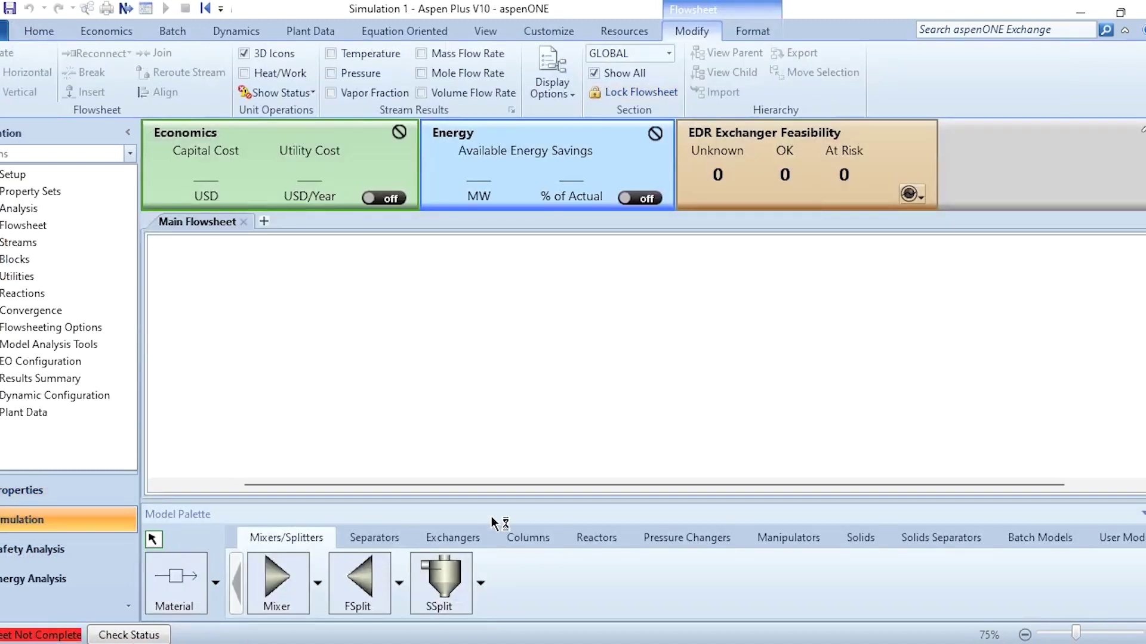
Step: Place compressor B1 and, to its right, mixer B2 on the flowsheet
left_click(696, 541)
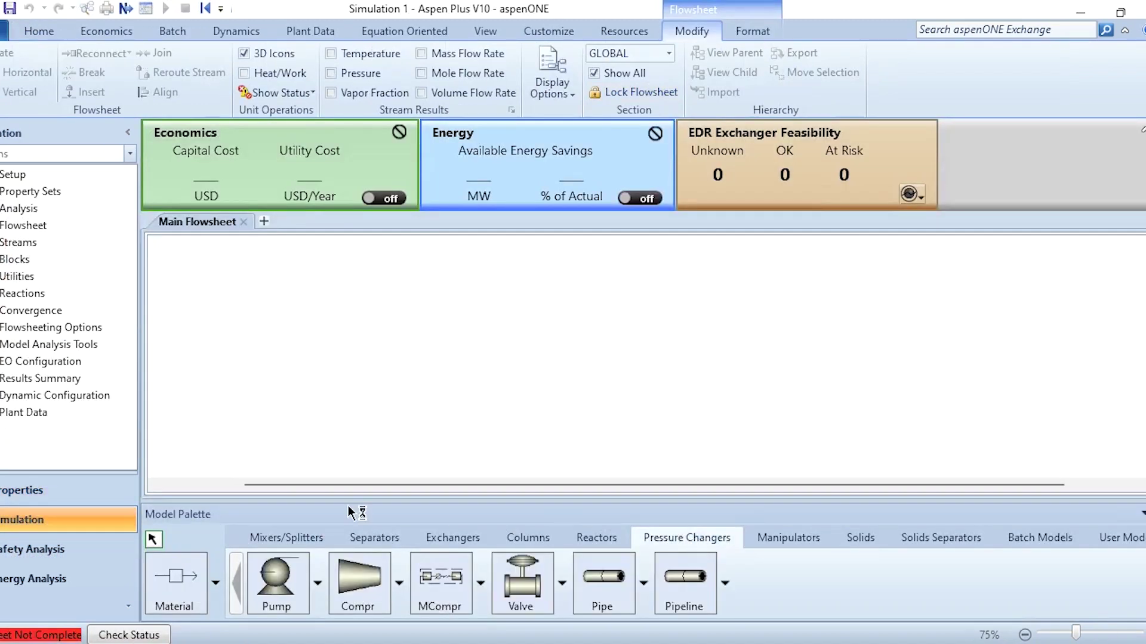
left_click(349, 582)
left_click(290, 356)
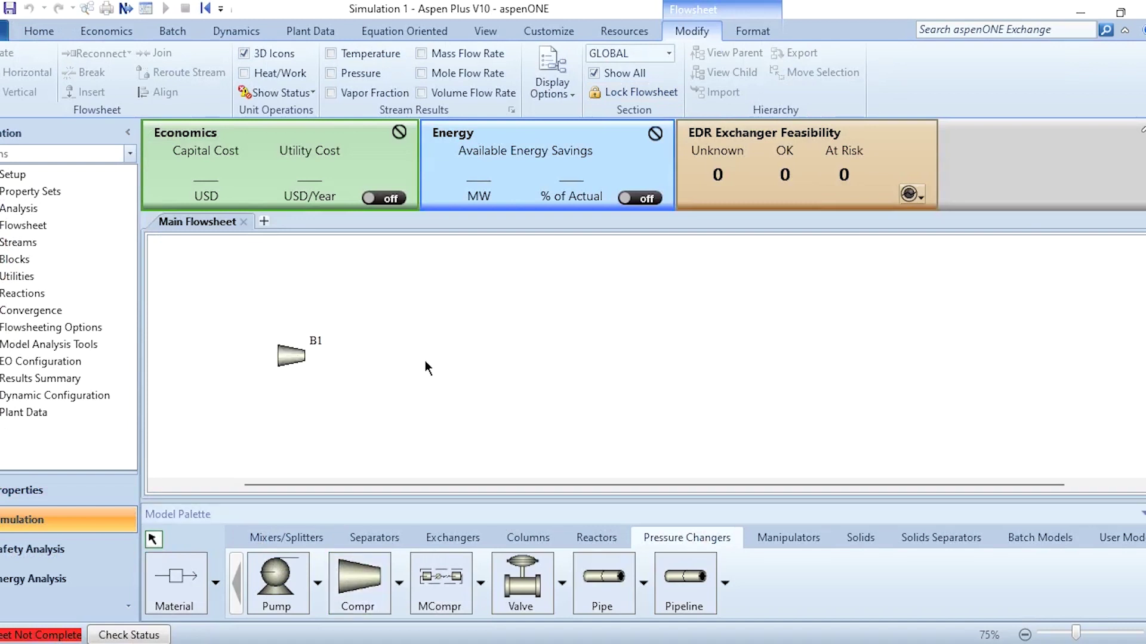
left_click(287, 537)
left_click(277, 582)
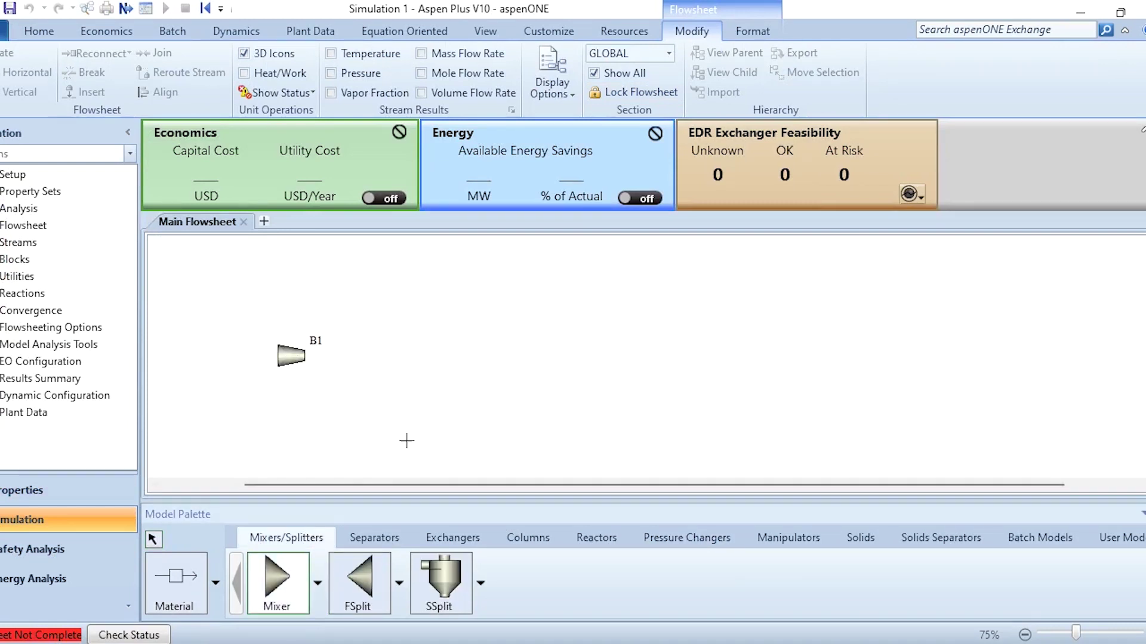
left_click(444, 392)
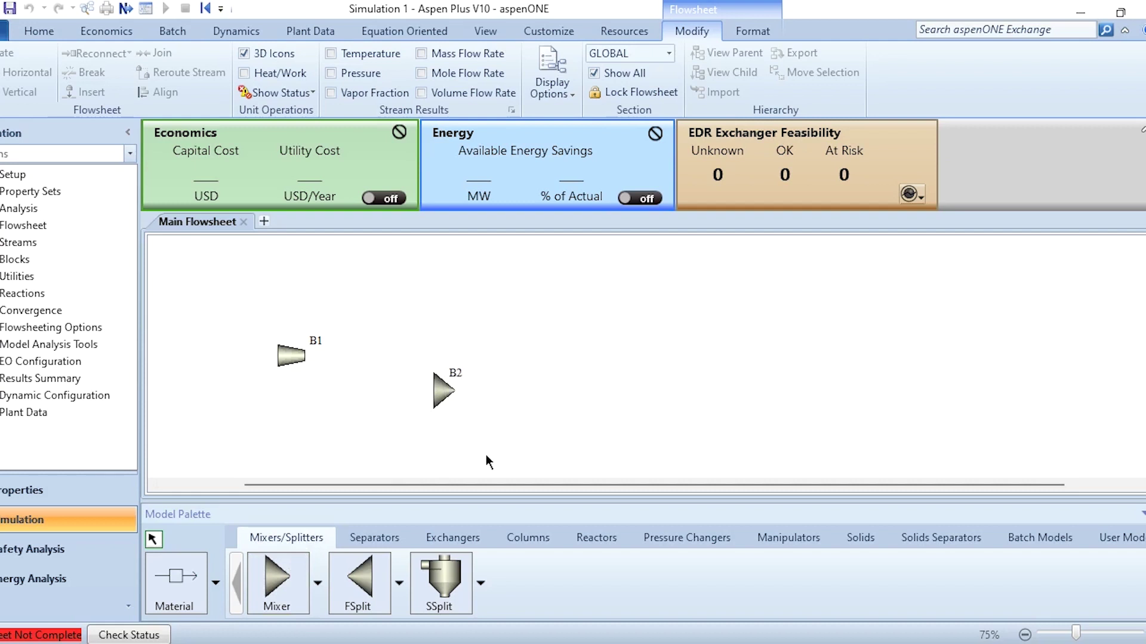
Step: Place heaters B3 and B4, with stoichiometric reactor B5 between them
left_click(431, 541)
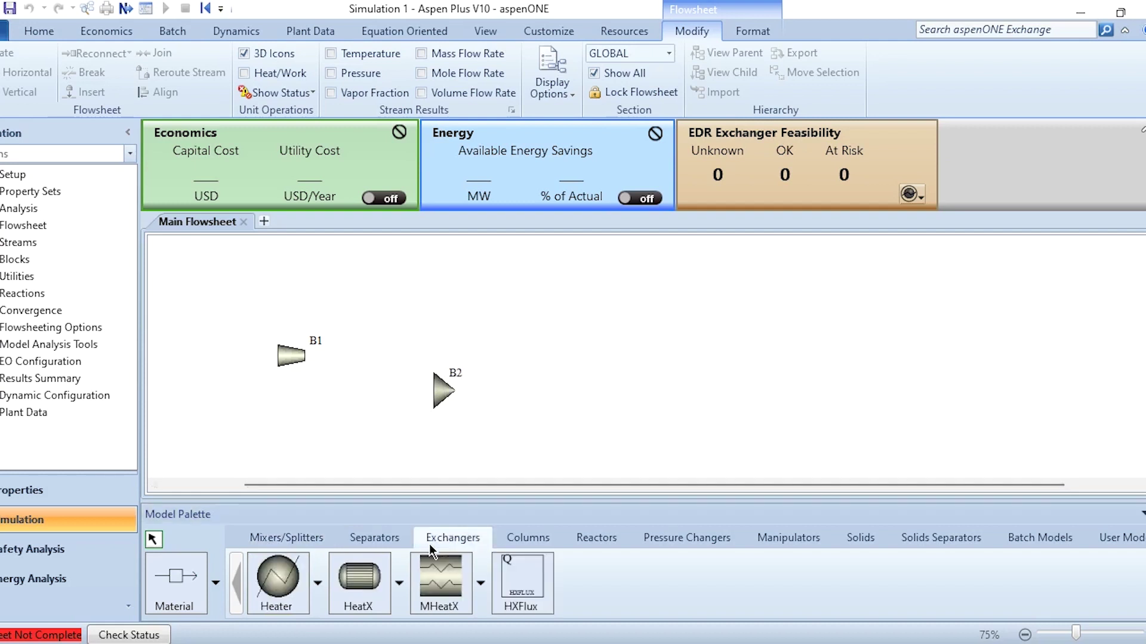
double_click(278, 608)
left_click(582, 383)
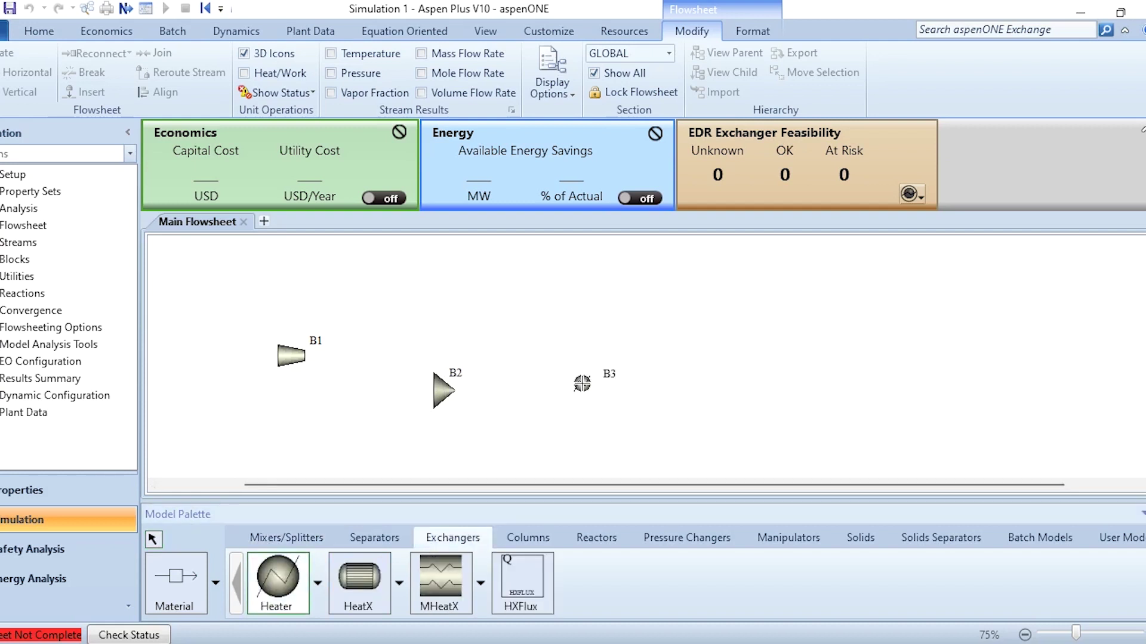
left_click(898, 381)
key("Escape")
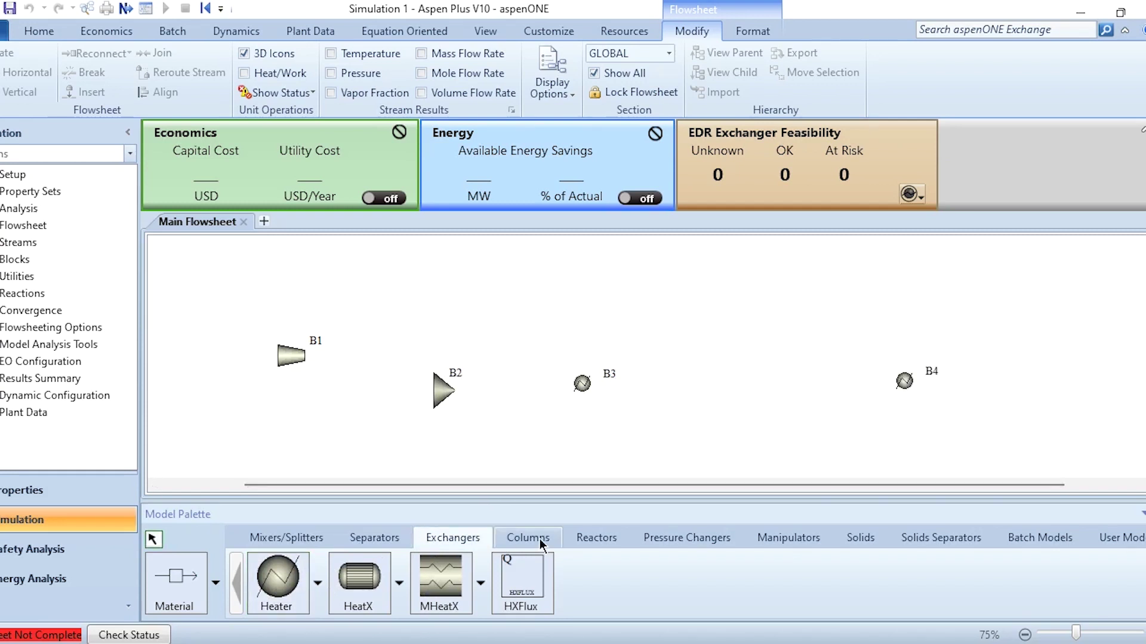
left_click(577, 540)
left_click(278, 579)
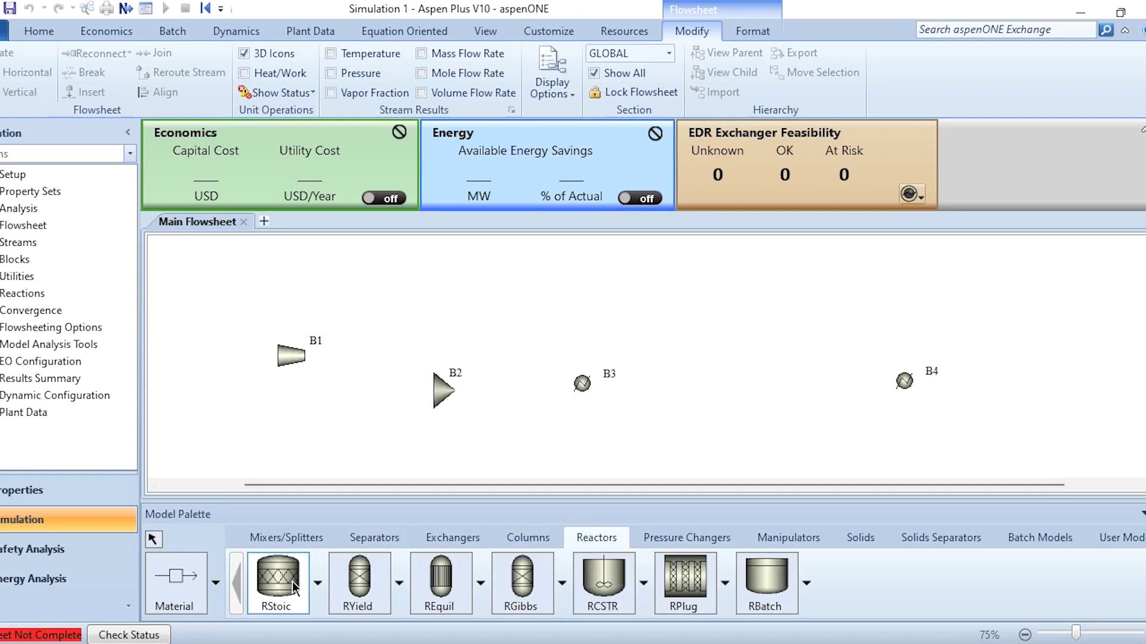
left_click(742, 382)
key("Escape")
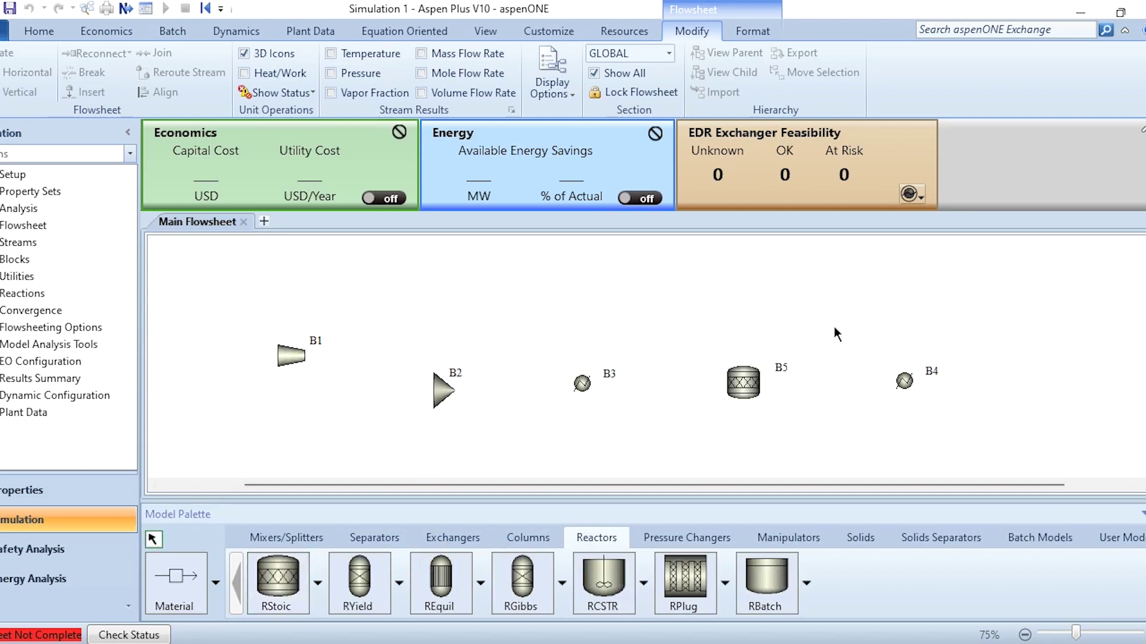
Step: Place Flash2 separator B6 at the right and FSplit splitter B7 above it
left_click(374, 538)
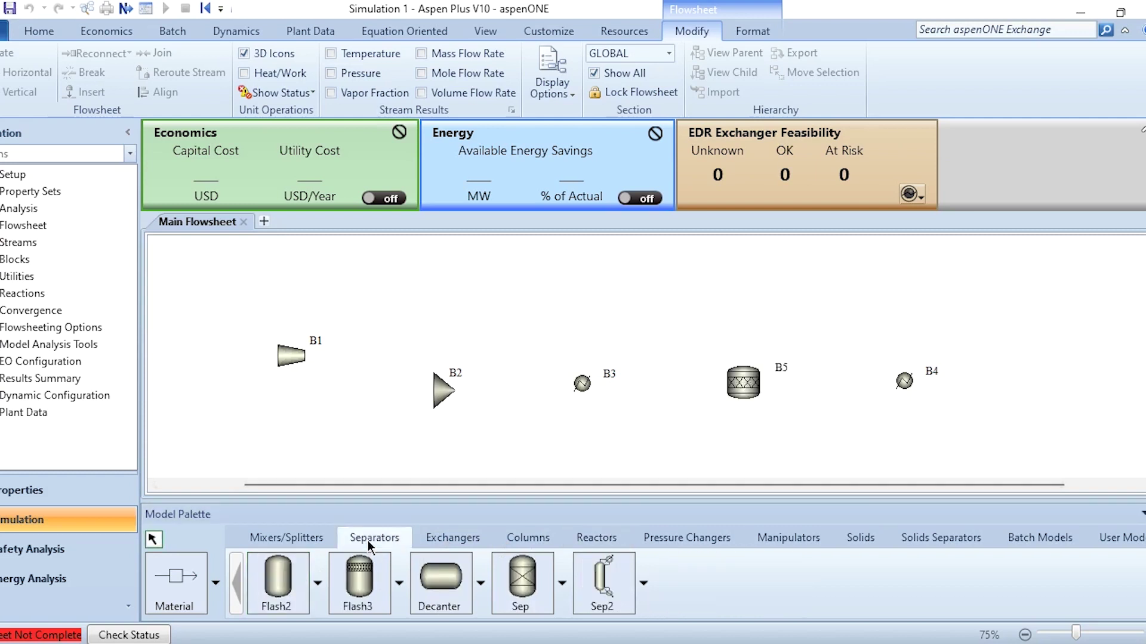
left_click(278, 578)
left_click(1070, 381)
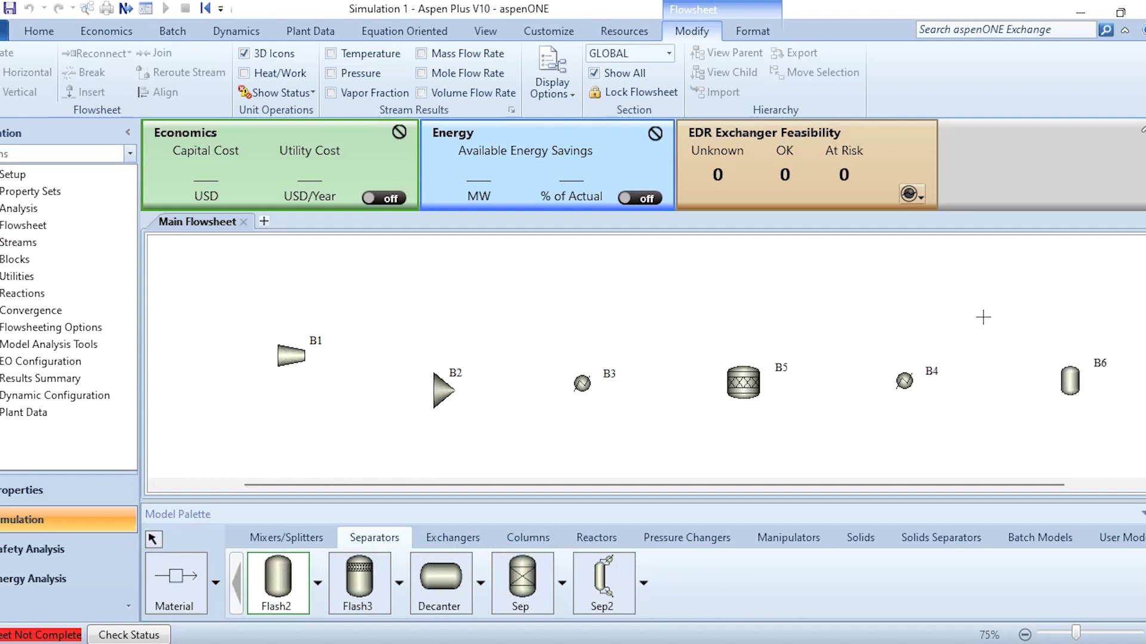
key("Escape")
scroll(964, 298, "up", 2)
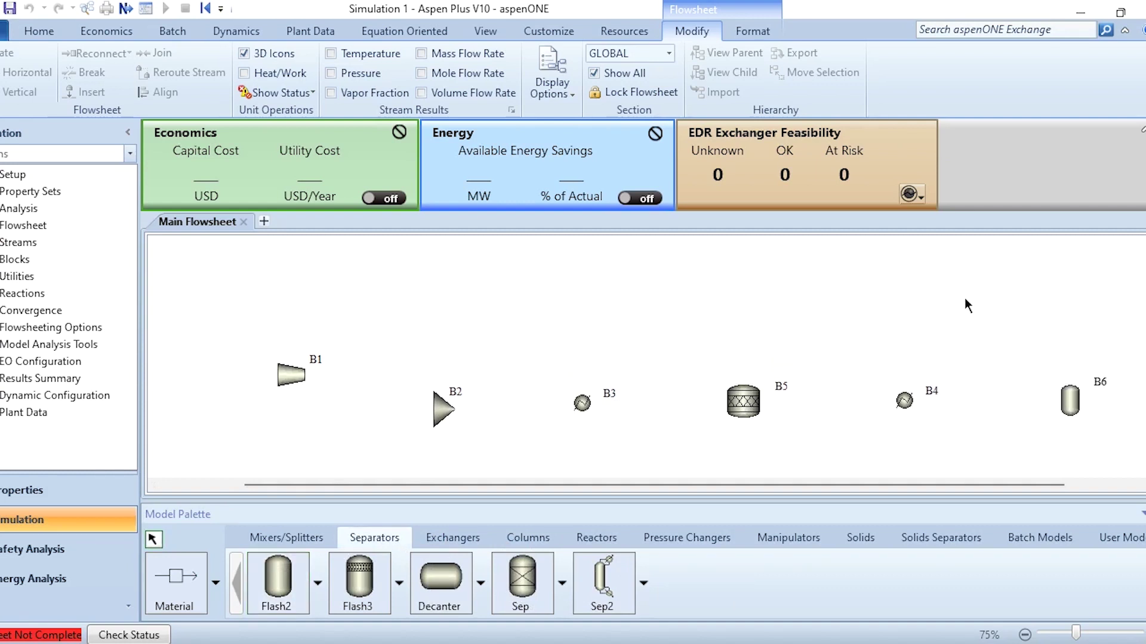
left_click(286, 538)
left_click(357, 581)
left_click(1068, 272)
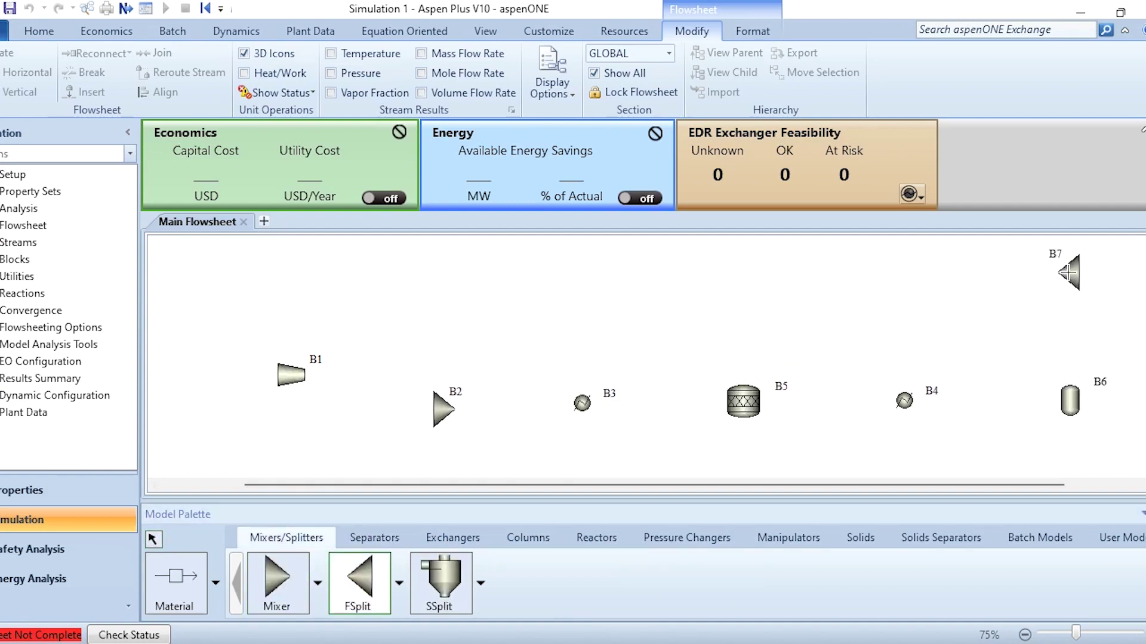
key("Escape")
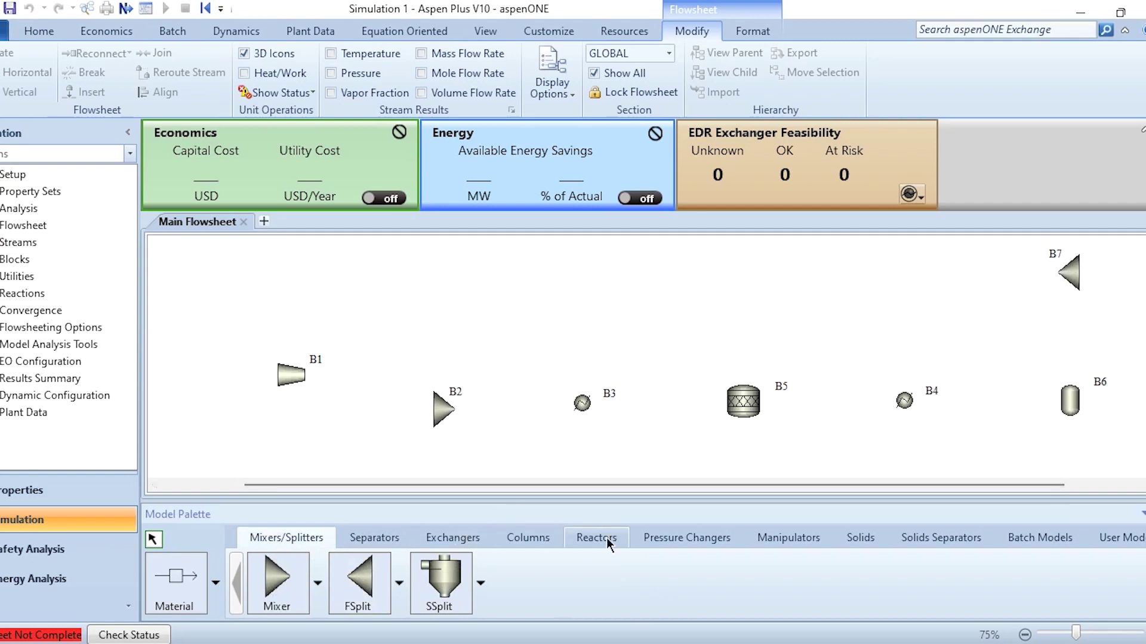
Step: Place a second compressor, B8, above reactor B5
left_click(686, 538)
left_click(359, 579)
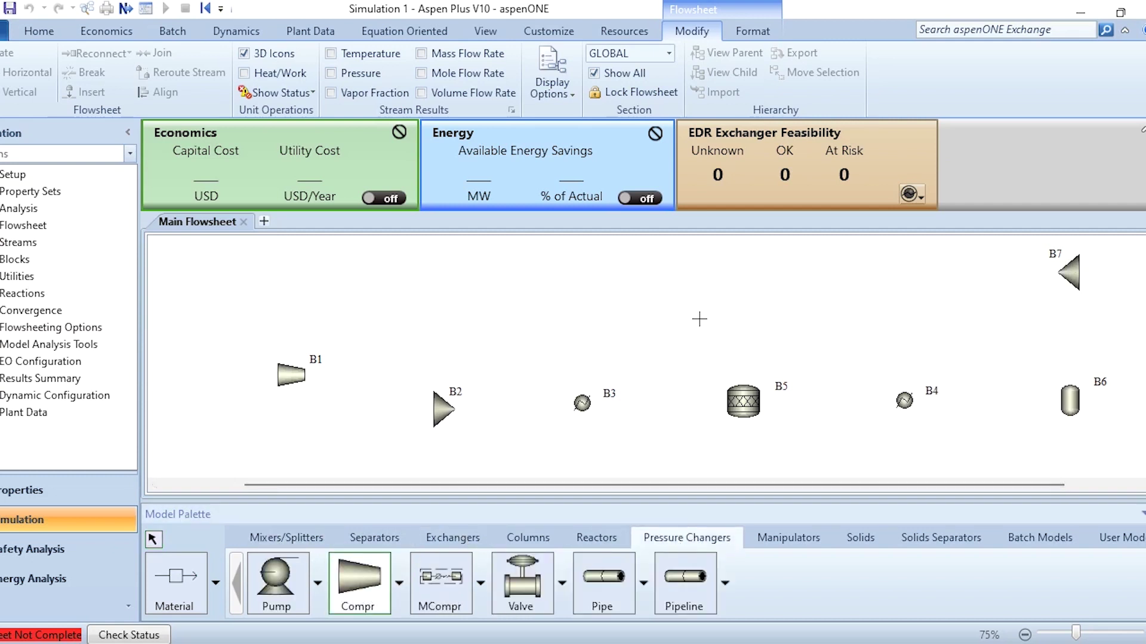
left_click(794, 264)
key("Escape")
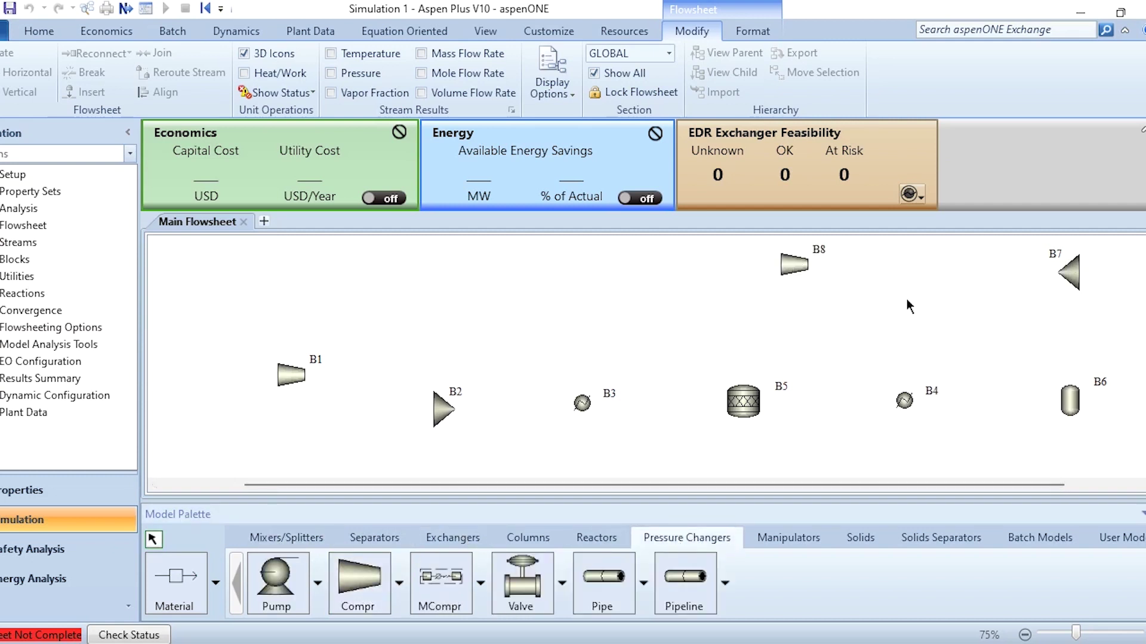
left_click(184, 596)
Step: Draw feed stream S1 into B1, then S2–S4 linking B1, mixer B2, heater B3 and reactor B5
left_click(278, 352)
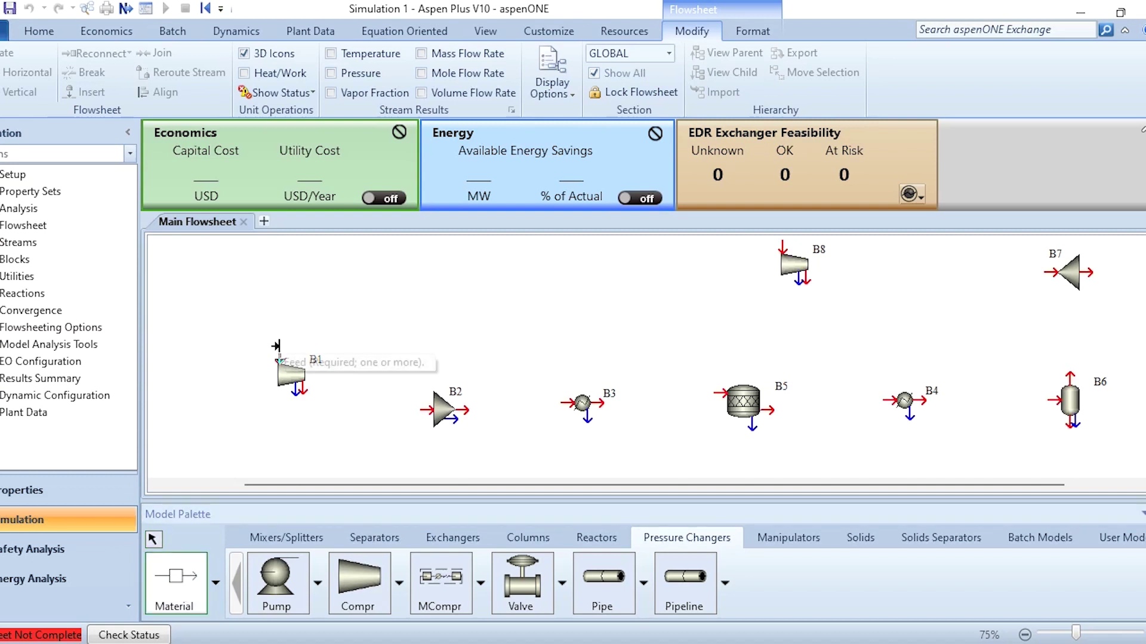
left_click(209, 327)
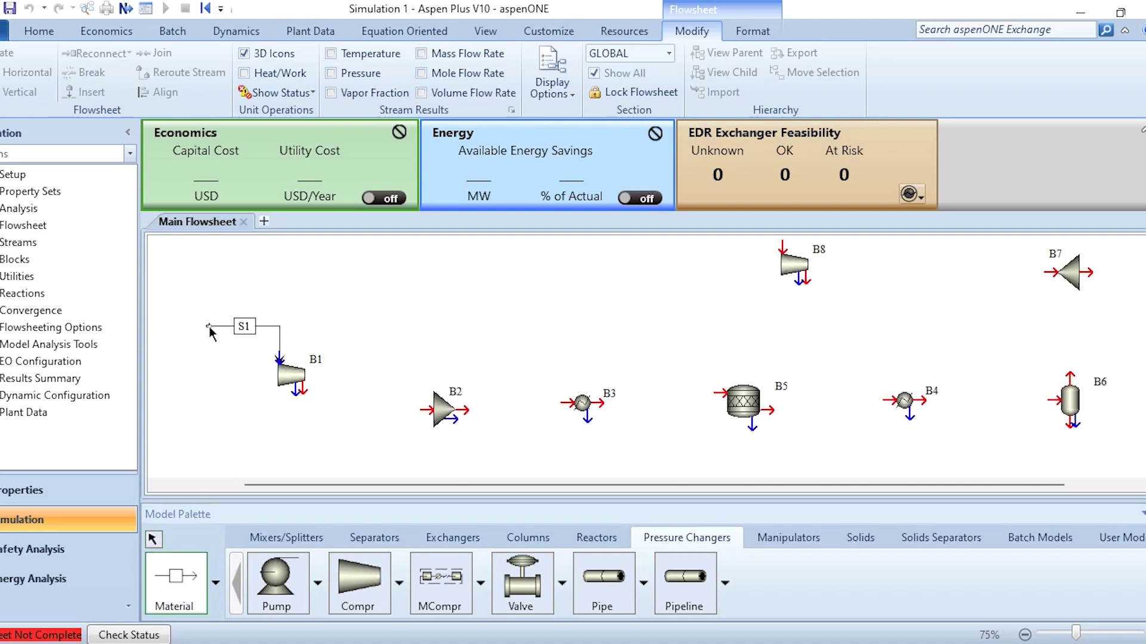
left_click(298, 392)
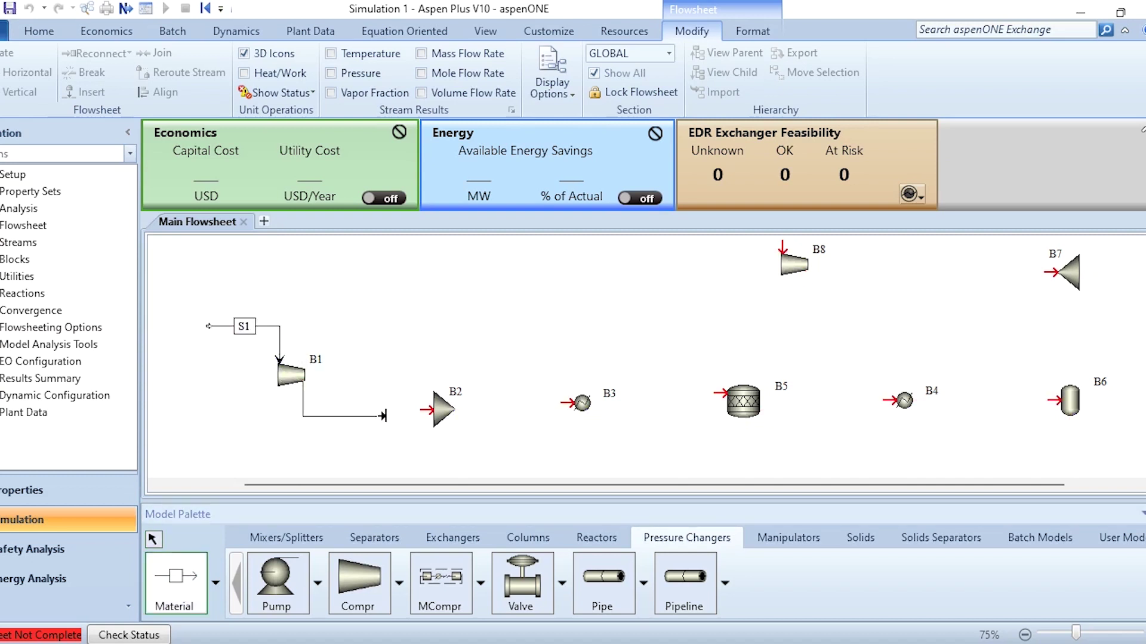
left_click(429, 410)
left_click(458, 410)
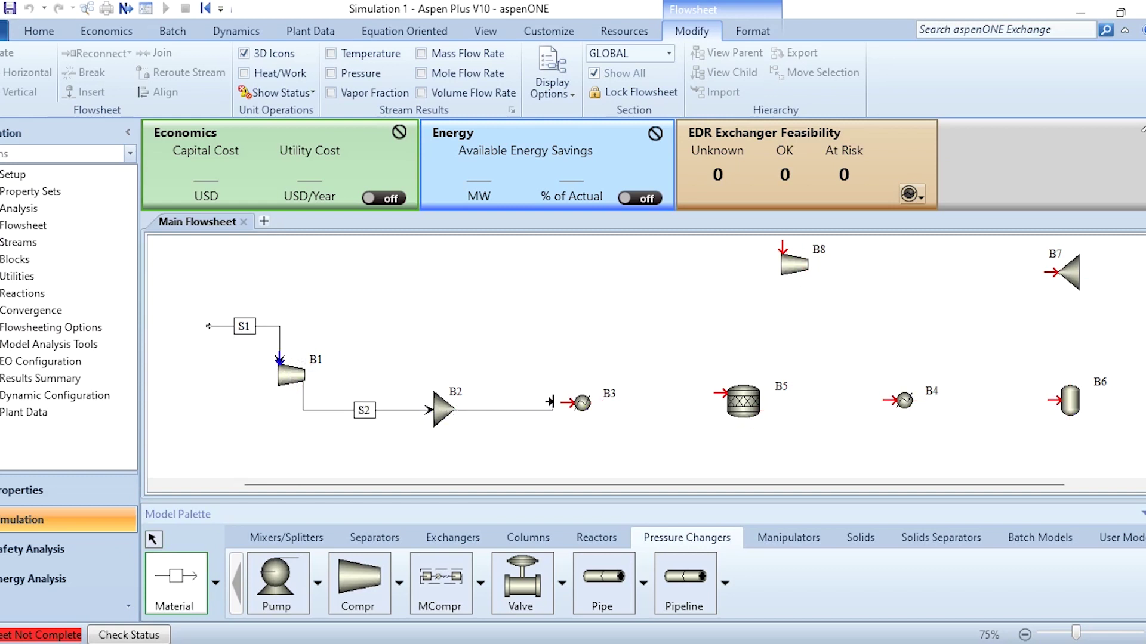
left_click(558, 402)
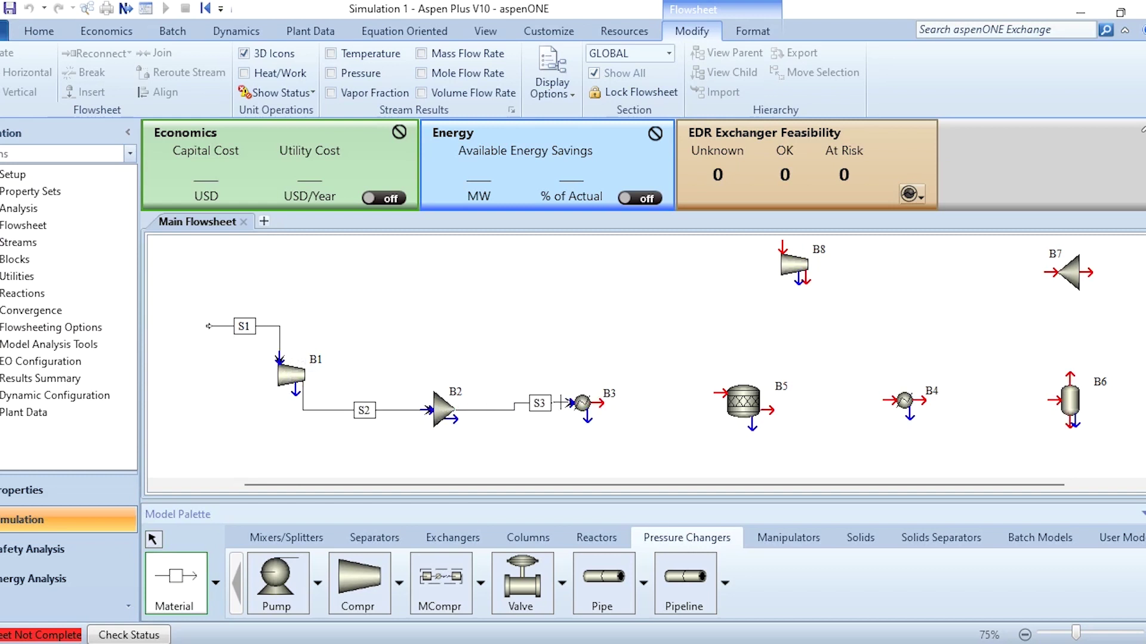
left_click(603, 404)
left_click(723, 393)
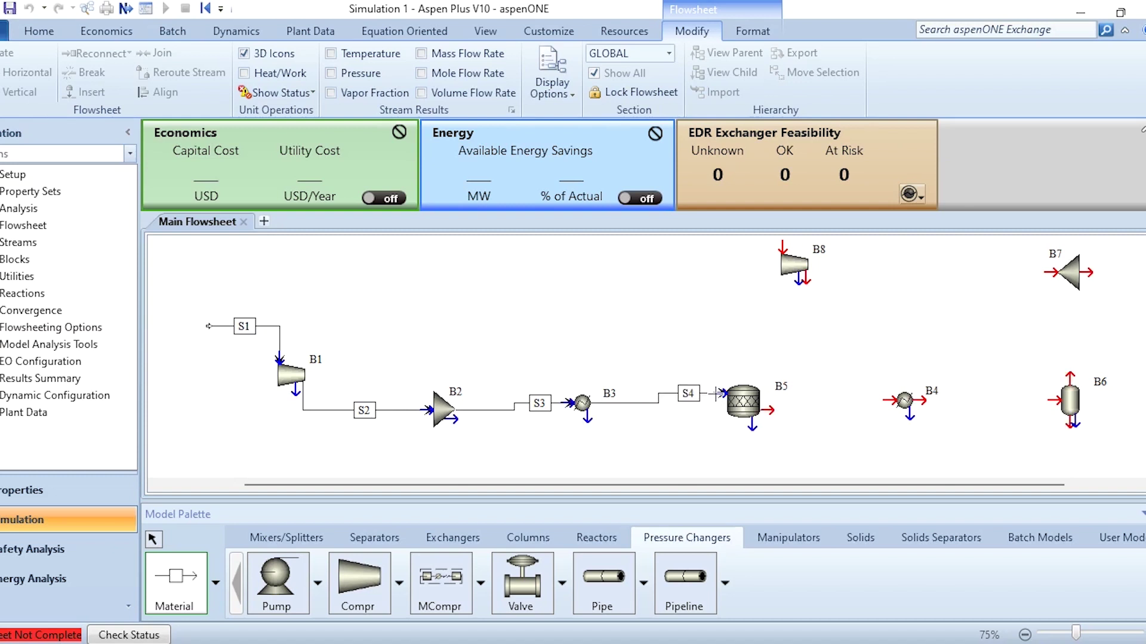
Step: Draw S5 from reactor B5 to heater B4, S6 to flash B6, and liquid product S7
left_click(769, 410)
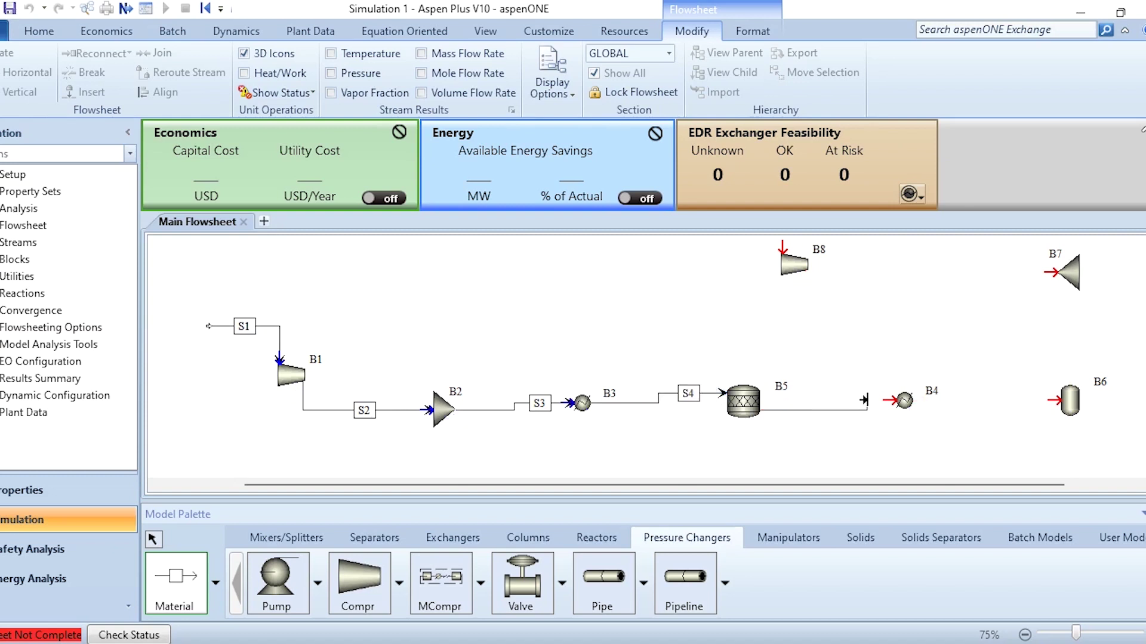
left_click(877, 399)
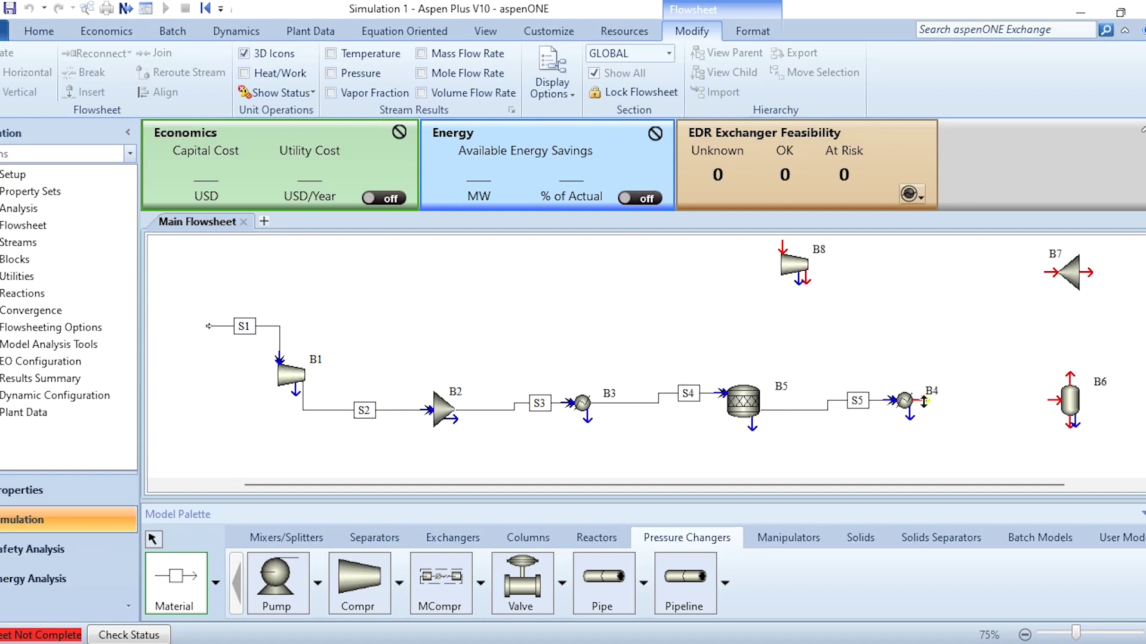
left_click(917, 400)
left_click(1056, 400)
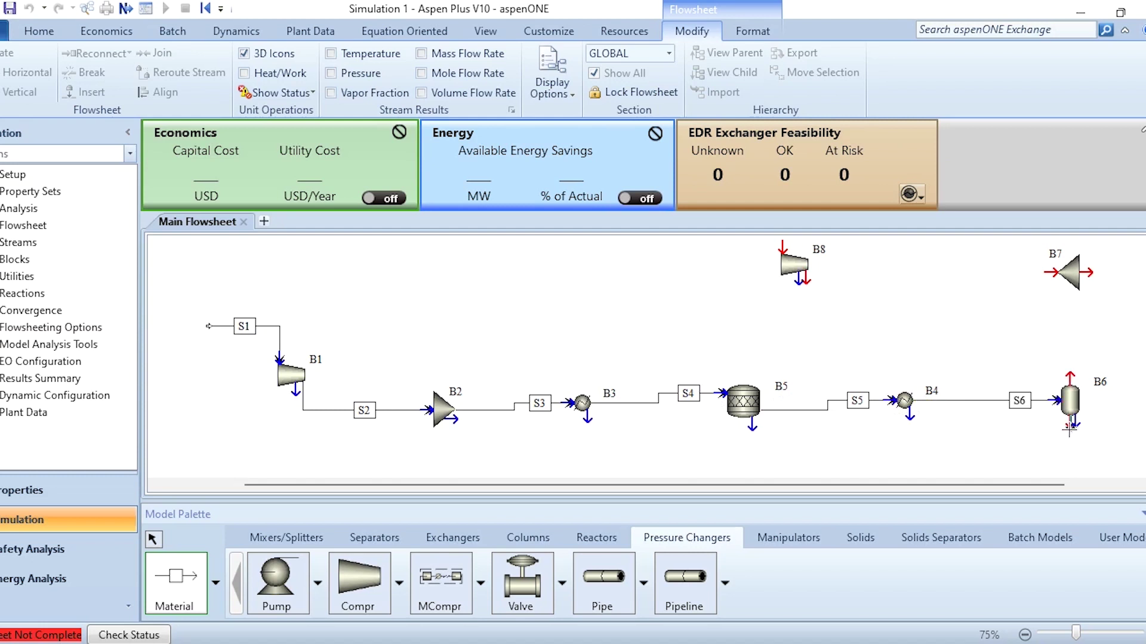
left_click(1070, 419)
left_click(1137, 458)
Step: Draw vapour stream S8 from B6 to splitter B7 and product stream S9 leaving B7
left_click(1070, 376)
left_click(1050, 272)
left_click(1089, 272)
left_click(1137, 312)
right_click(961, 296)
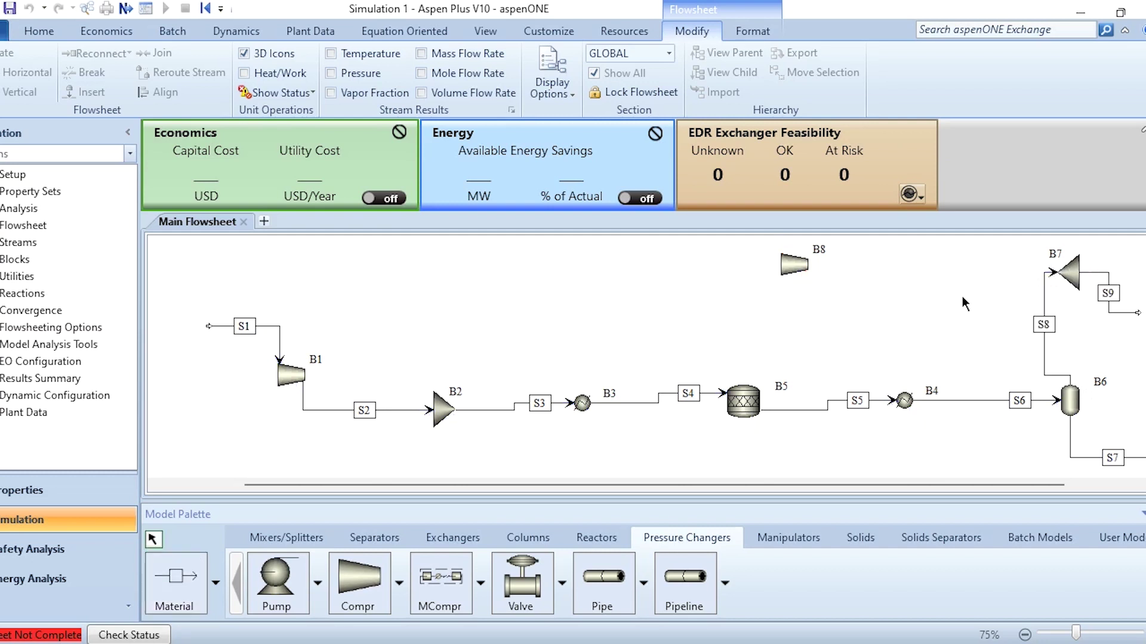
Step: Draw recycle stream S10 from splitter B7 to compressor B8 and S11 leaving B8
scroll(961, 296, "up", 2)
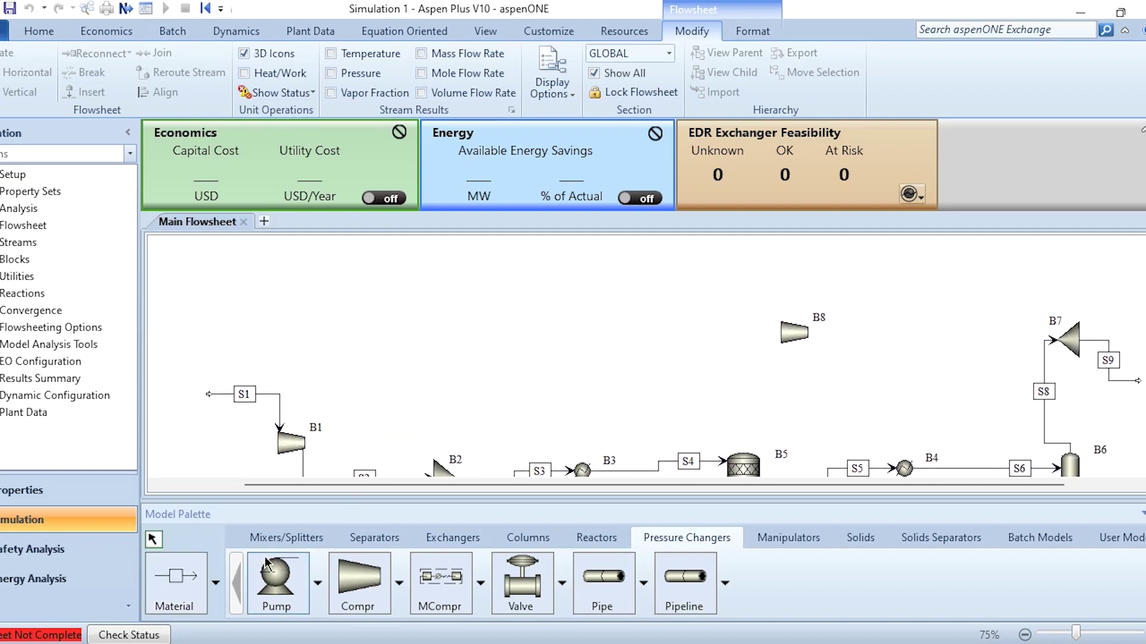
left_click(176, 576)
left_click(1047, 342)
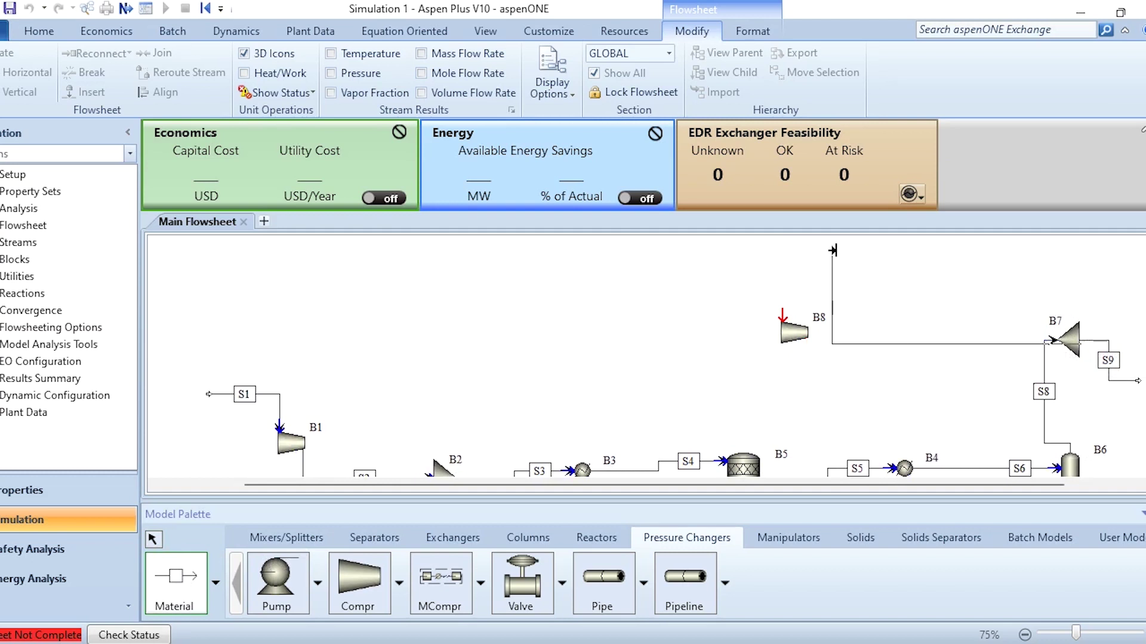
left_click(783, 314)
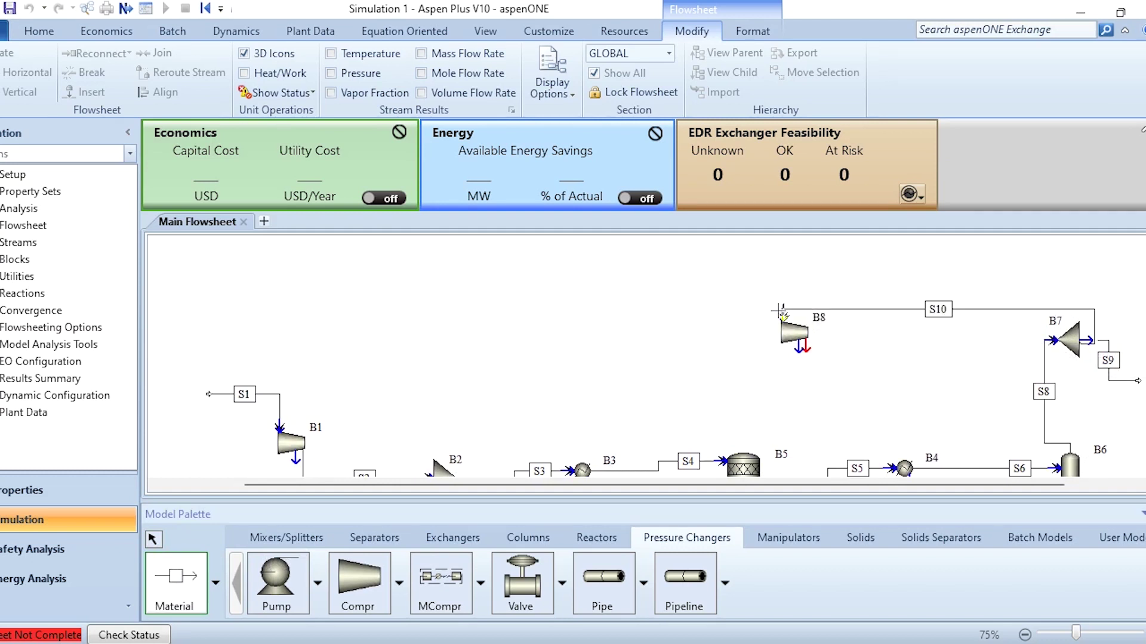
left_click(803, 349)
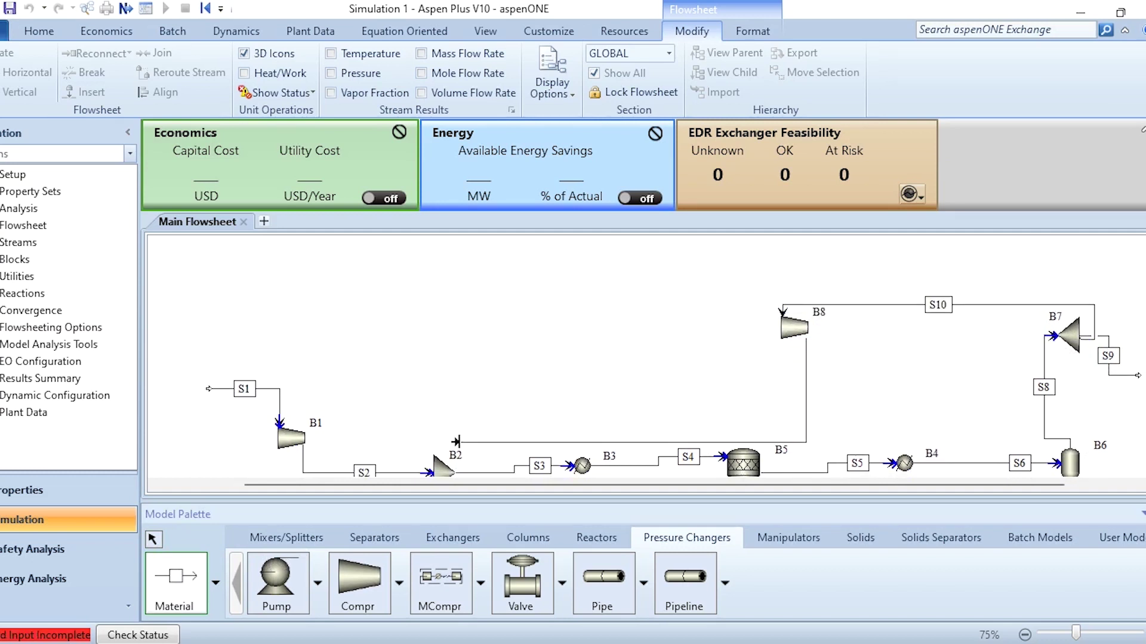
scroll(457, 442, "down", 1)
left_click(580, 344)
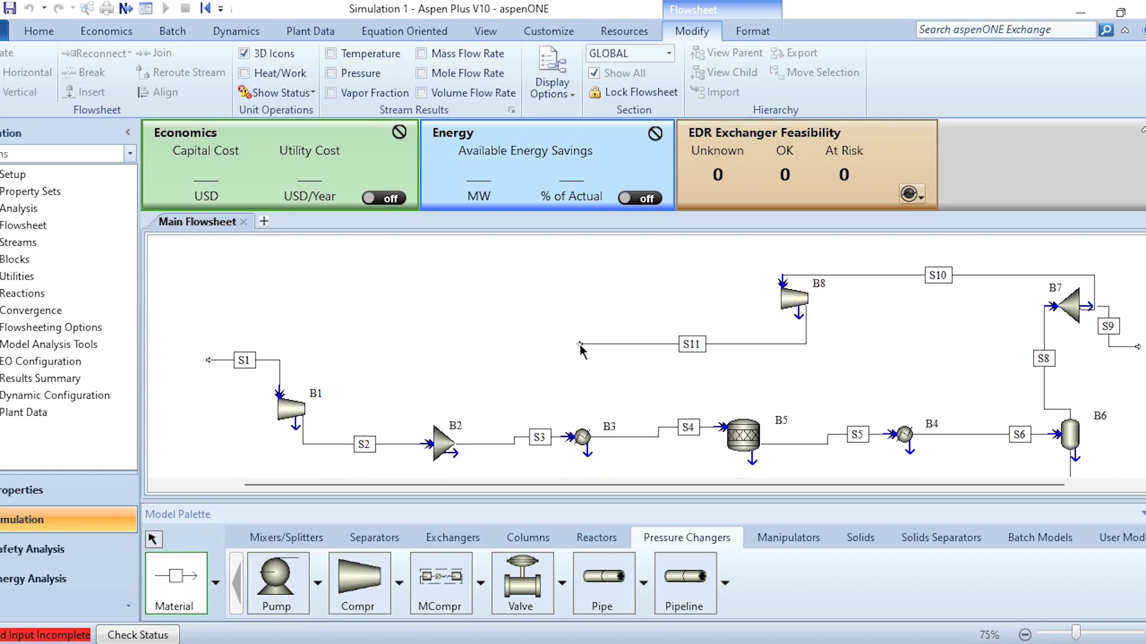
right_click(517, 308)
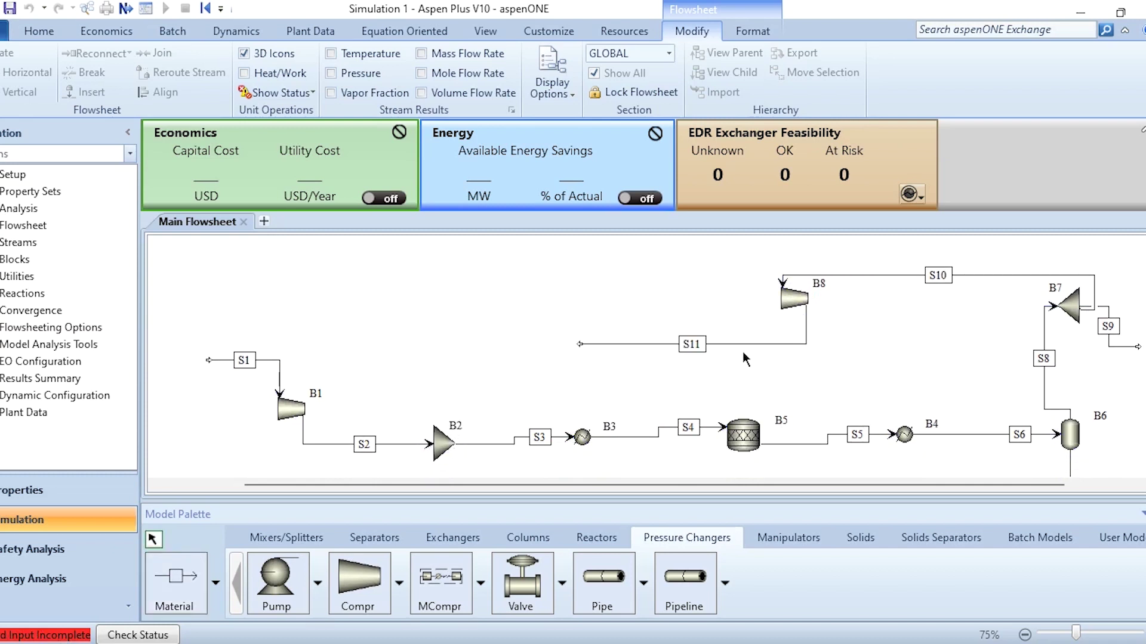
Step: Select the whole flowsheet and align it to straighten all streams
key("ctrl+a")
key("ctrl+b")
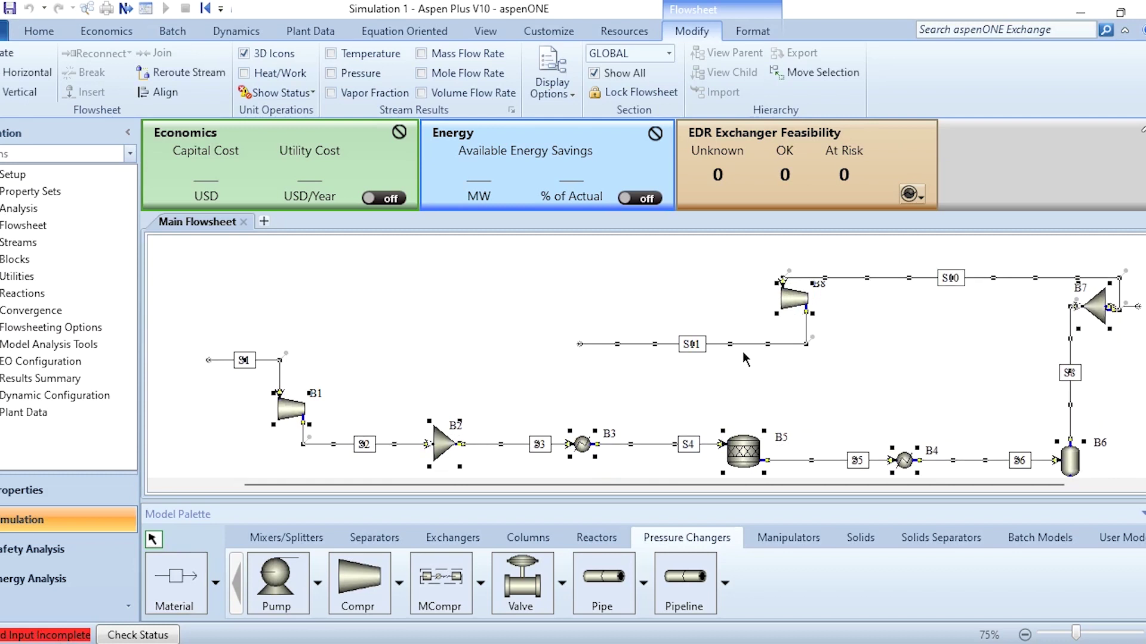
left_click(875, 384)
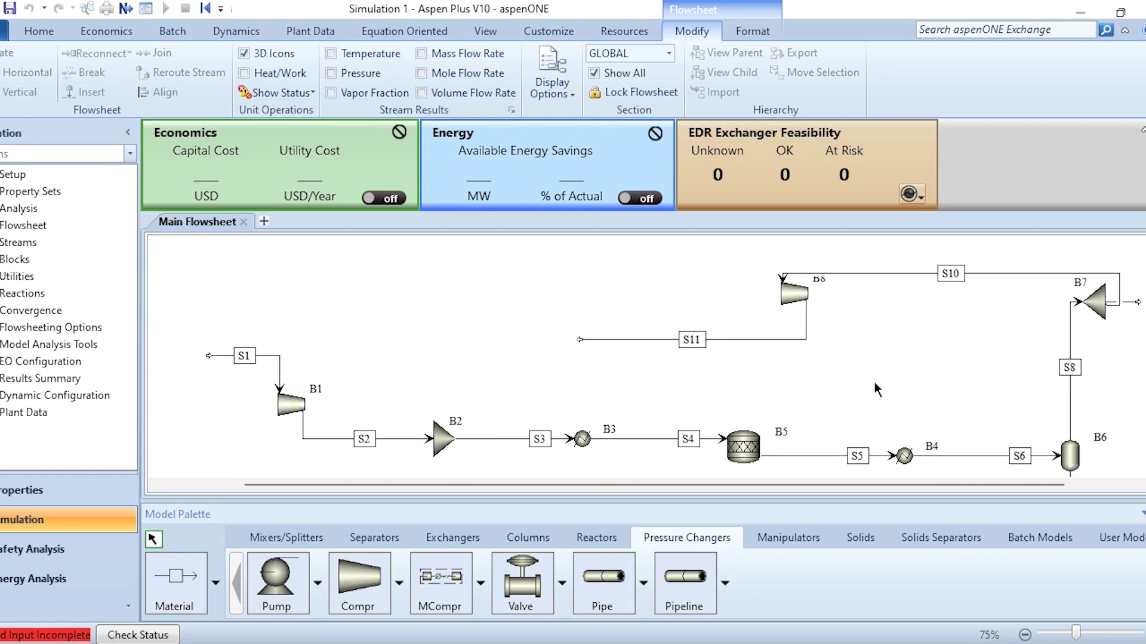
scroll(875, 383, "down", 2)
scroll(875, 381, "up", 2)
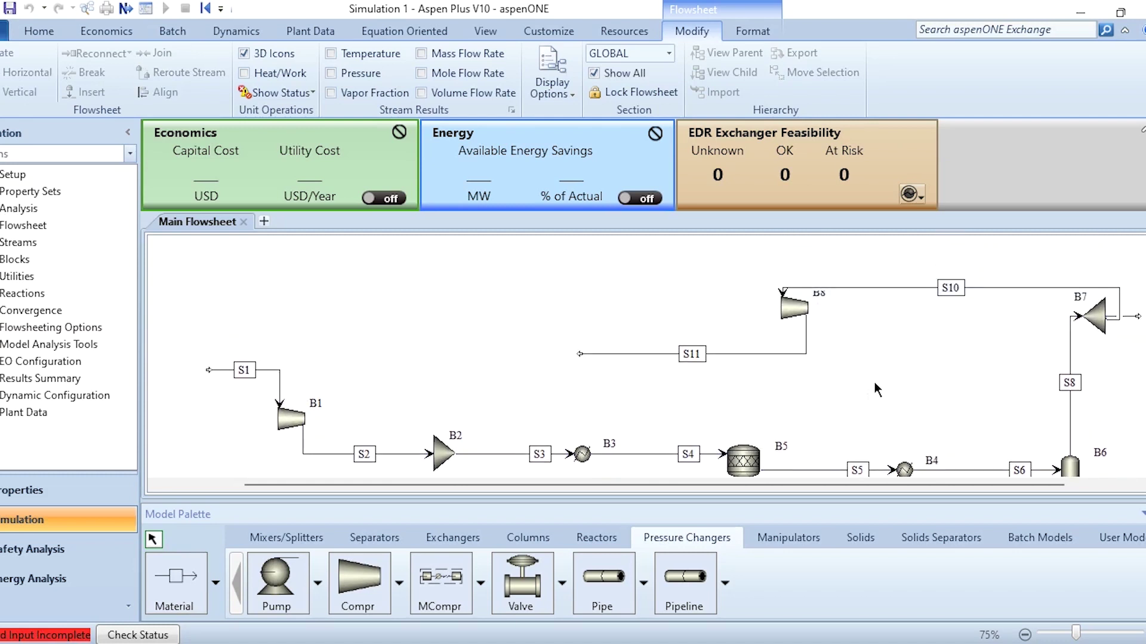
Step: Rotate splitter B7 to point downward and line it up with stream S8
left_click(1101, 339)
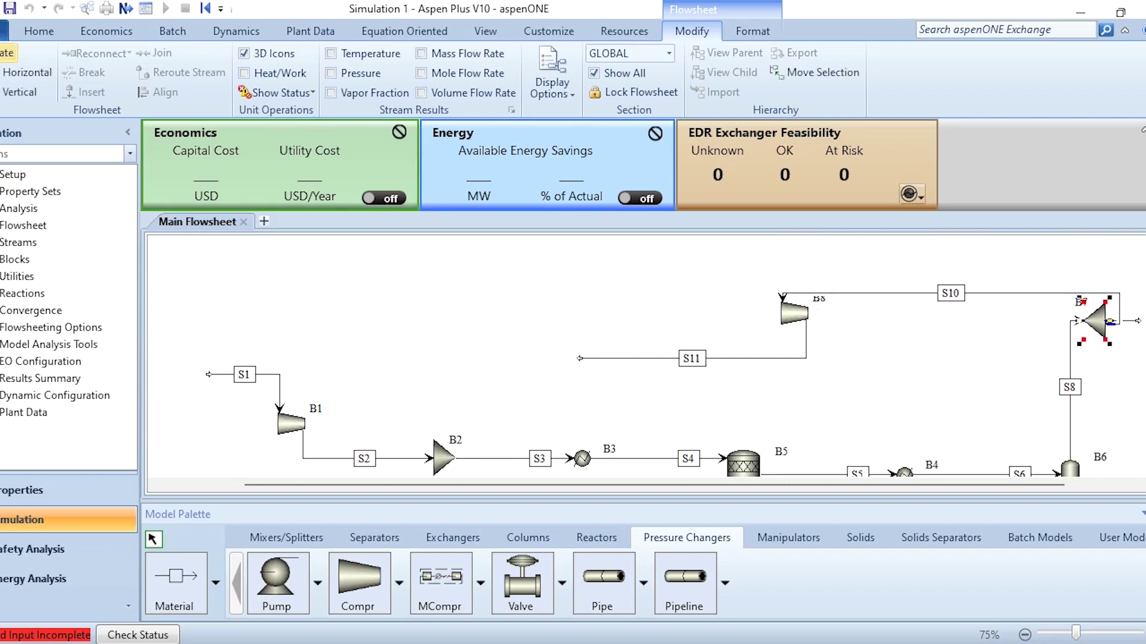
left_click(4, 54)
left_click(5, 54)
left_click(5, 53)
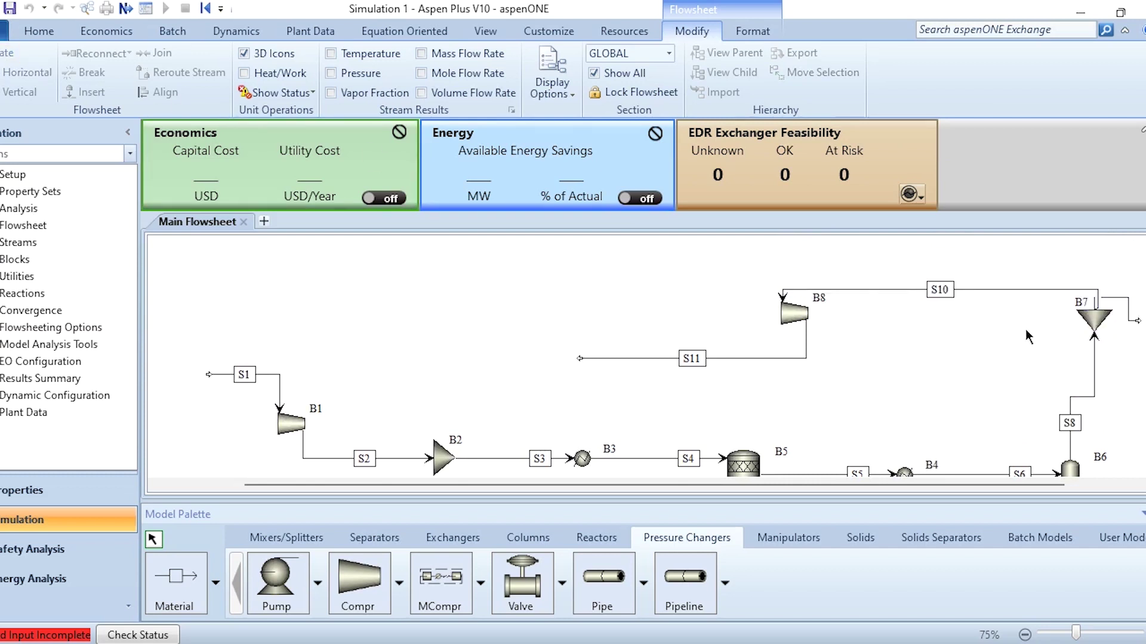
key("ctrl+b")
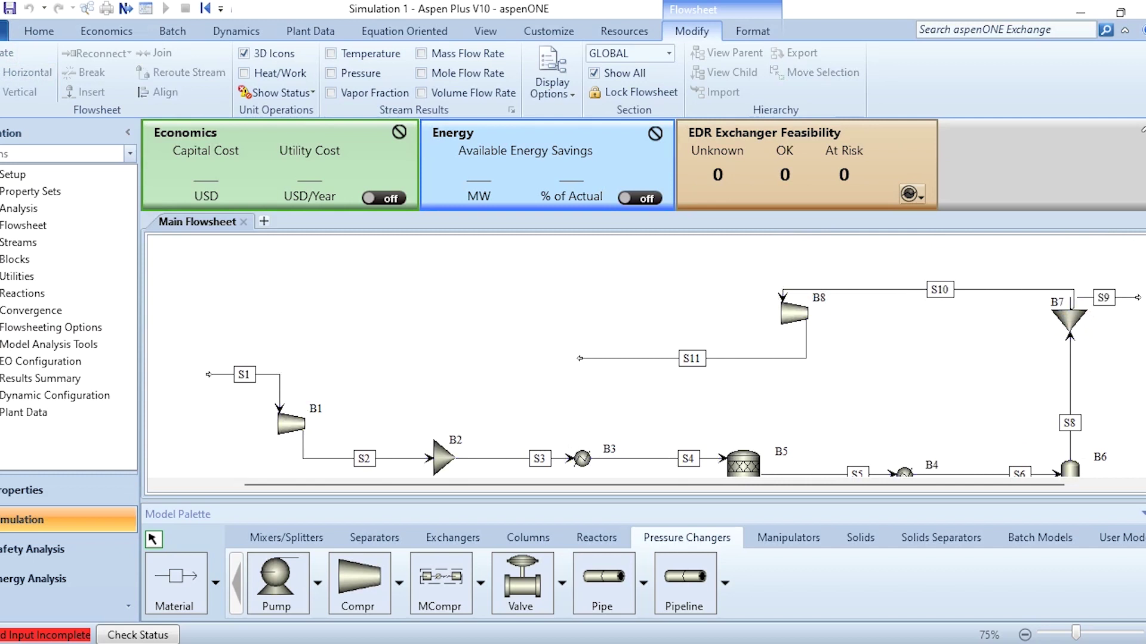
Step: Reroute recycle stream S10's segments into B7's outlet and fit the whole process in view
left_click_drag(858, 288, 860, 262)
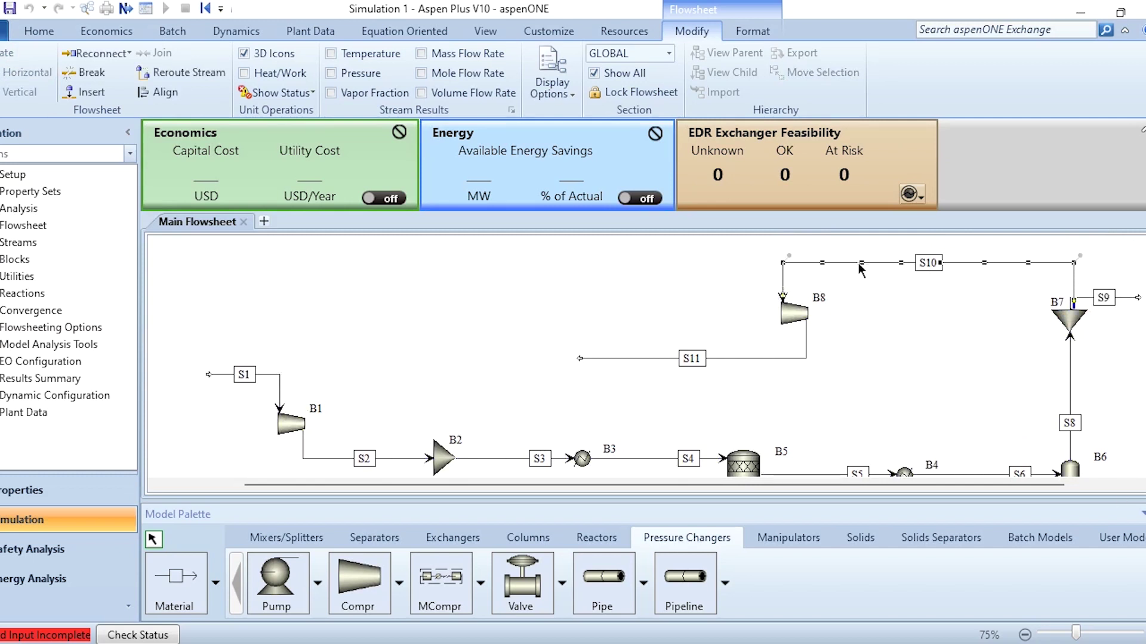
scroll(995, 395, "up", 5)
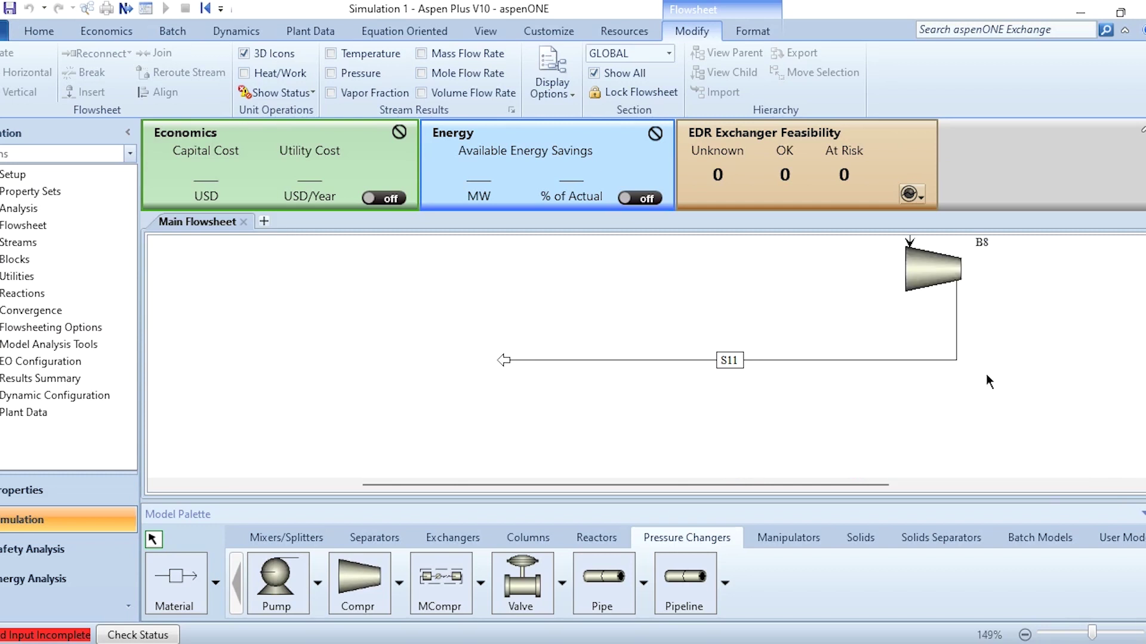
left_click(863, 307)
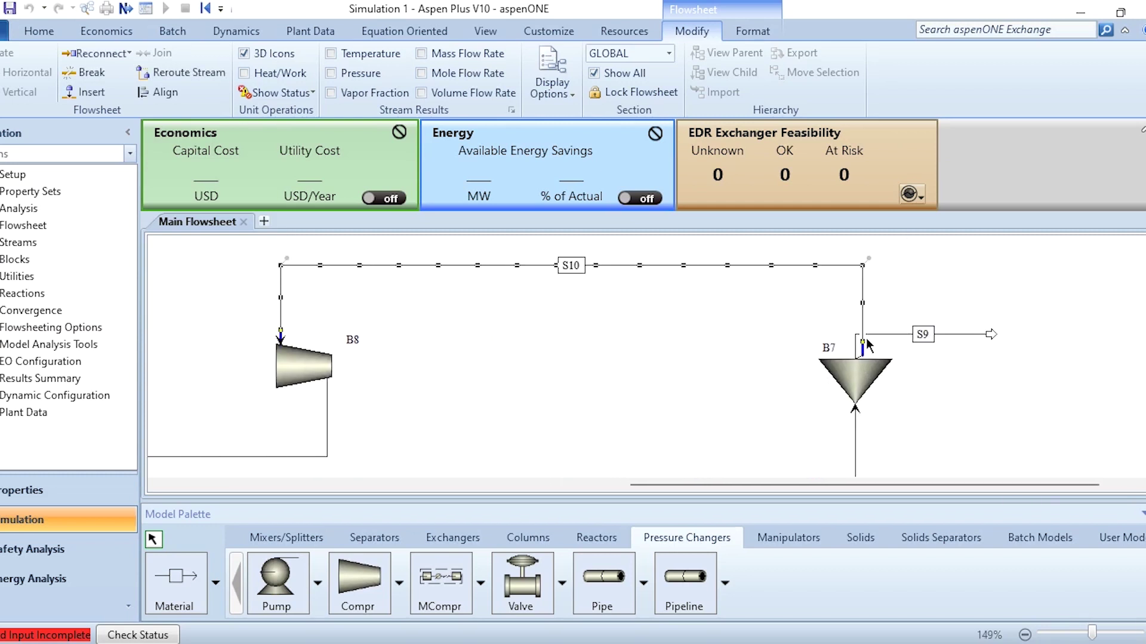
left_click_drag(864, 353, 896, 298)
left_click(886, 334)
left_click_drag(729, 320, 729, 298)
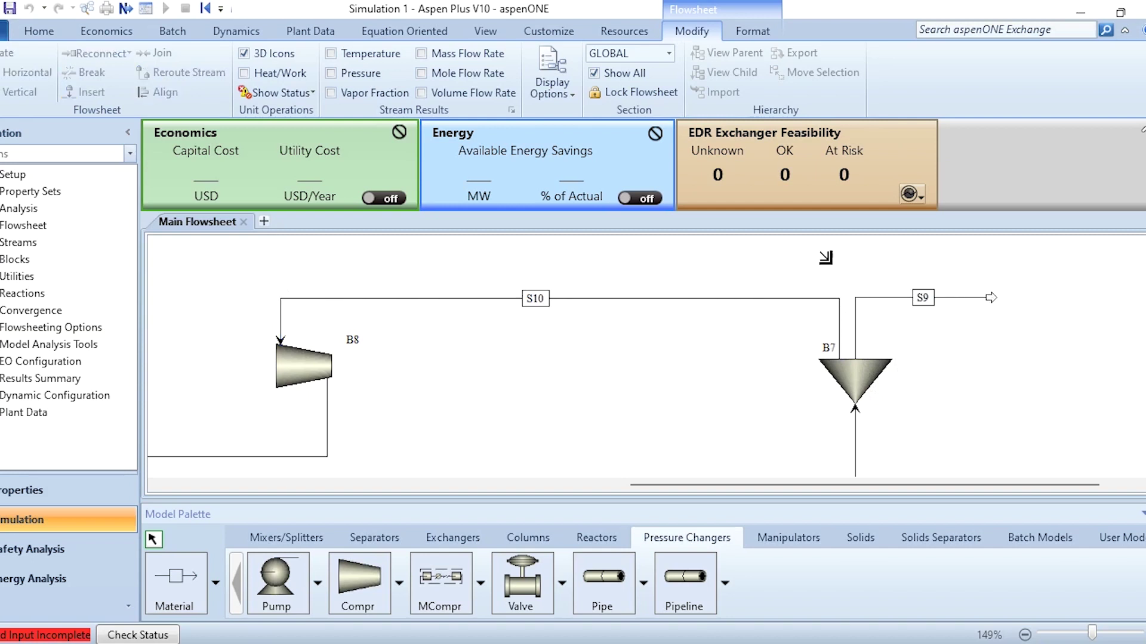
key("ctrl+Home")
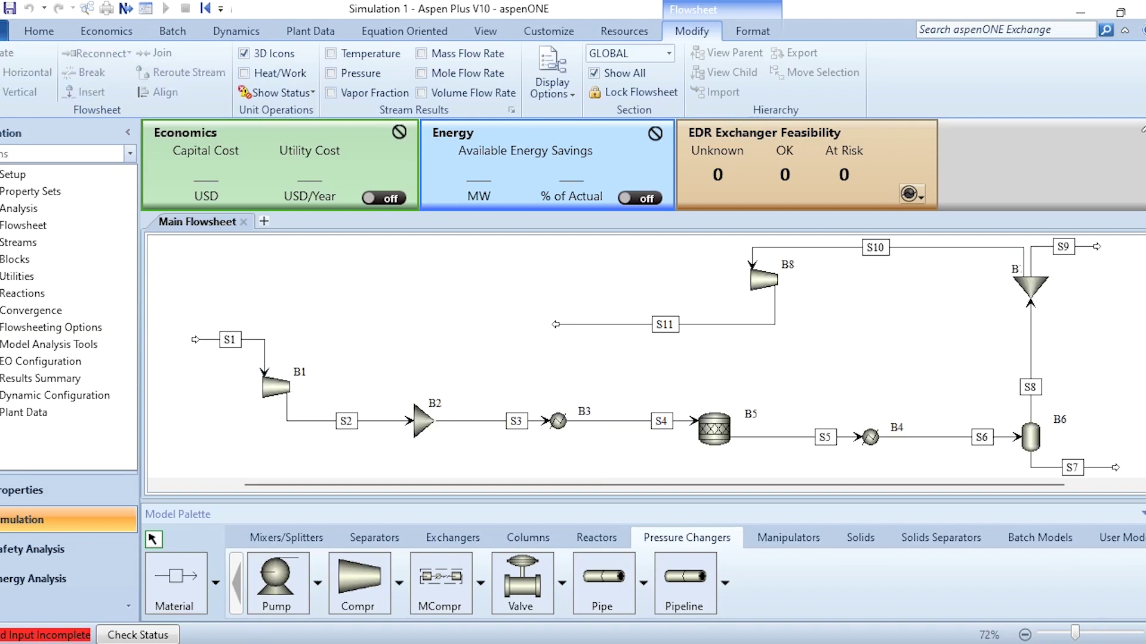
Step: Set feed stream S1 to 280 C and 27 bar
left_click(251, 340)
double_click(251, 339)
left_click(325, 344)
type("280")
key("Tab")
key("Tab")
type("27")
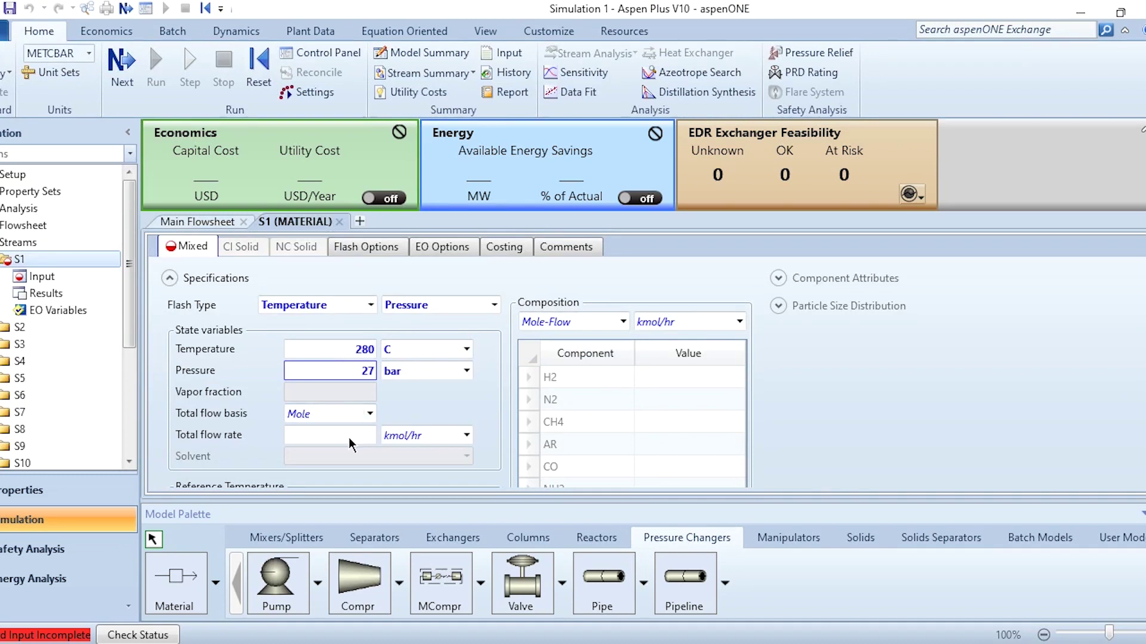
Step: Enter S1 mole flows: H2 5162, N2 1720, CH4 72, AR 19, CO 17 kmol/hr
left_click(670, 375)
type("5162")
key("Return")
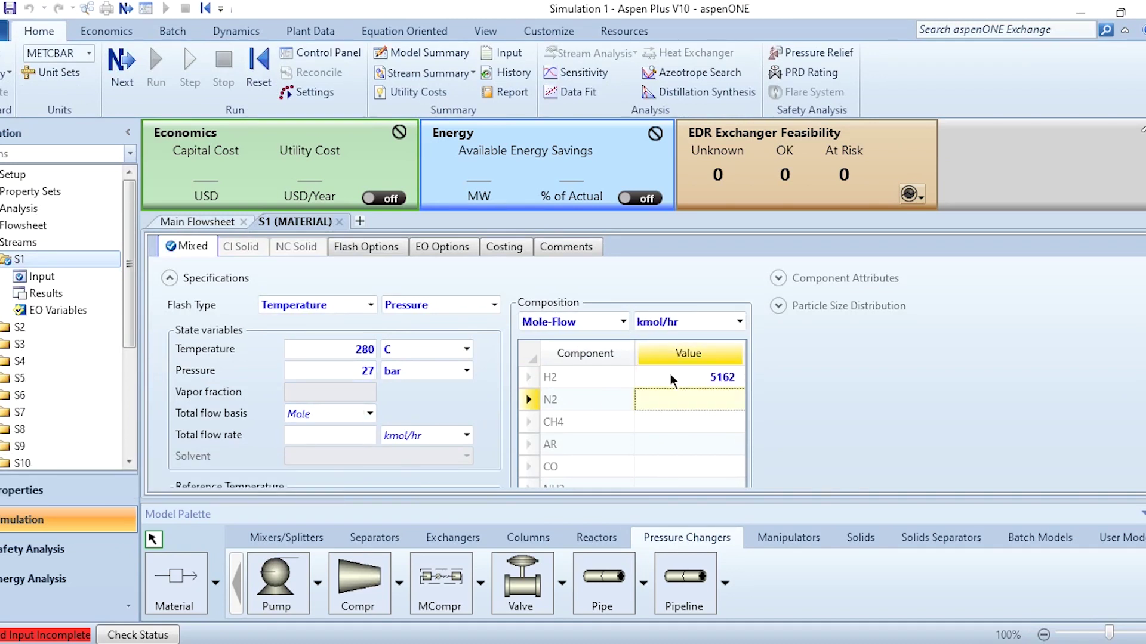
type("1720")
key("Return")
type("72")
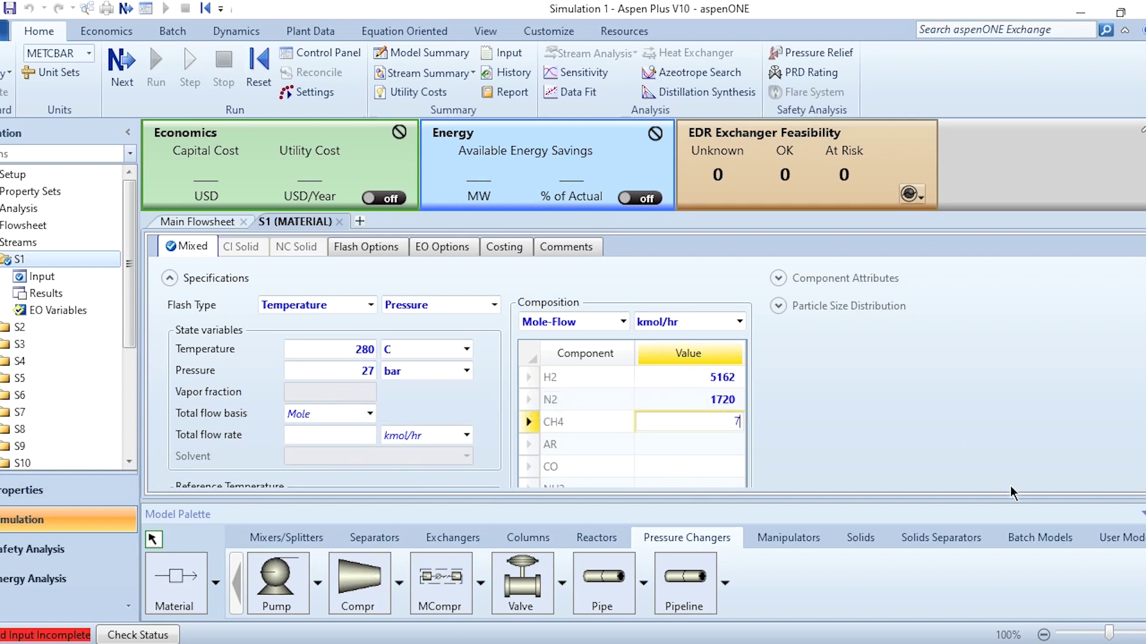
key("Return")
type("19")
key("Return")
type("17")
key("Return")
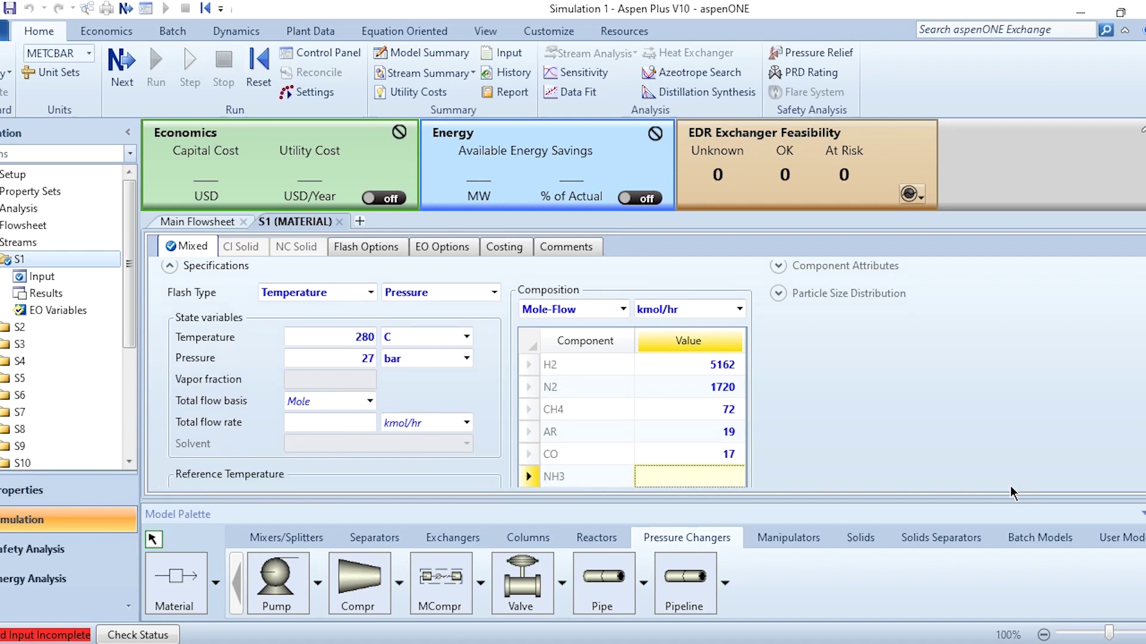
scroll(1070, 471, "down", 2)
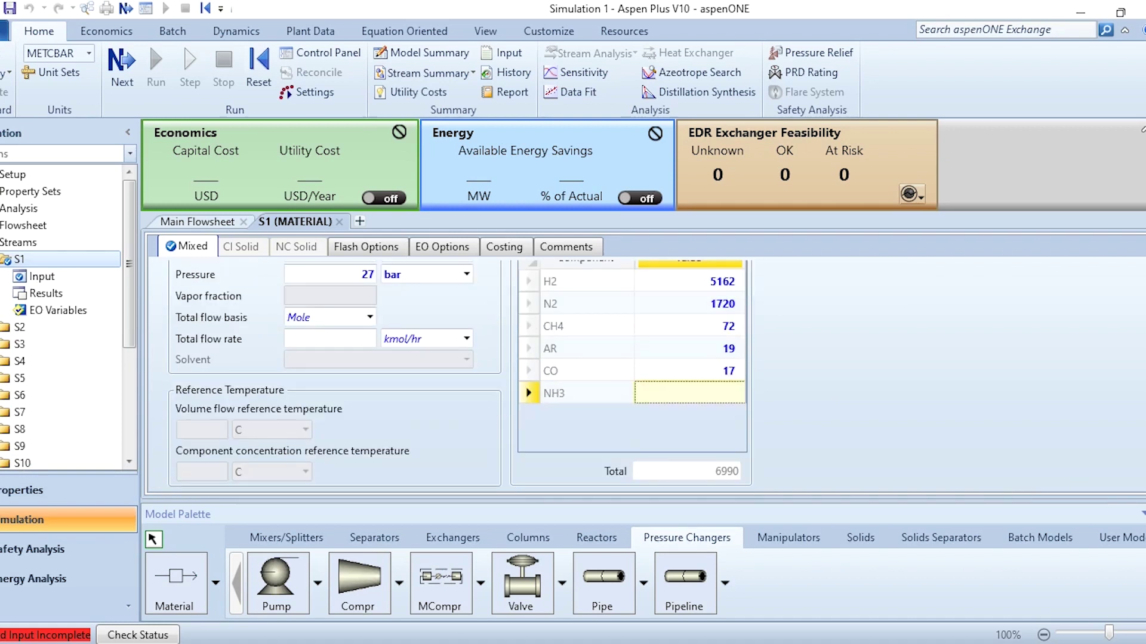
Step: Make compressor B1 isentropic with 275 bar discharge pressure and 0.72 efficiency
left_click(122, 96)
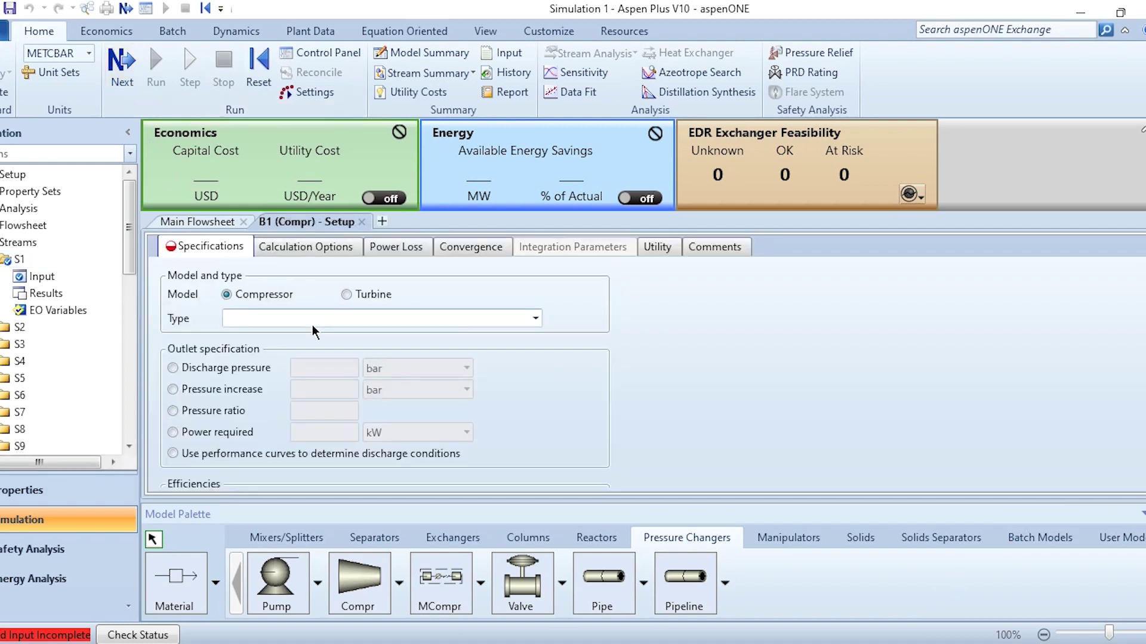
left_click(292, 320)
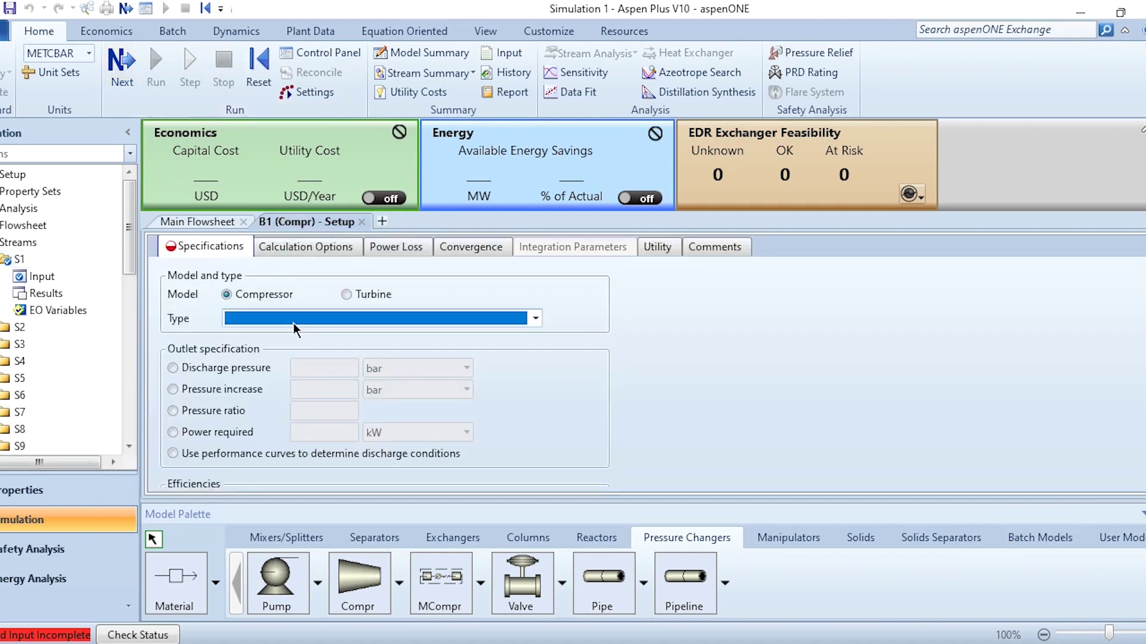
left_click(173, 368)
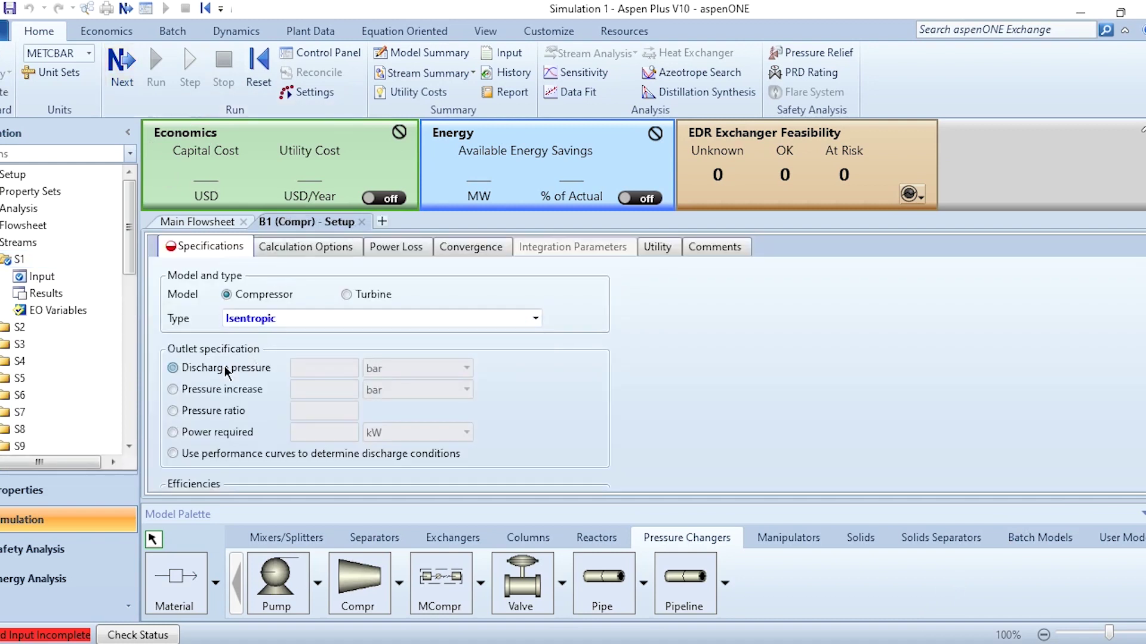
left_click(319, 370)
type("275")
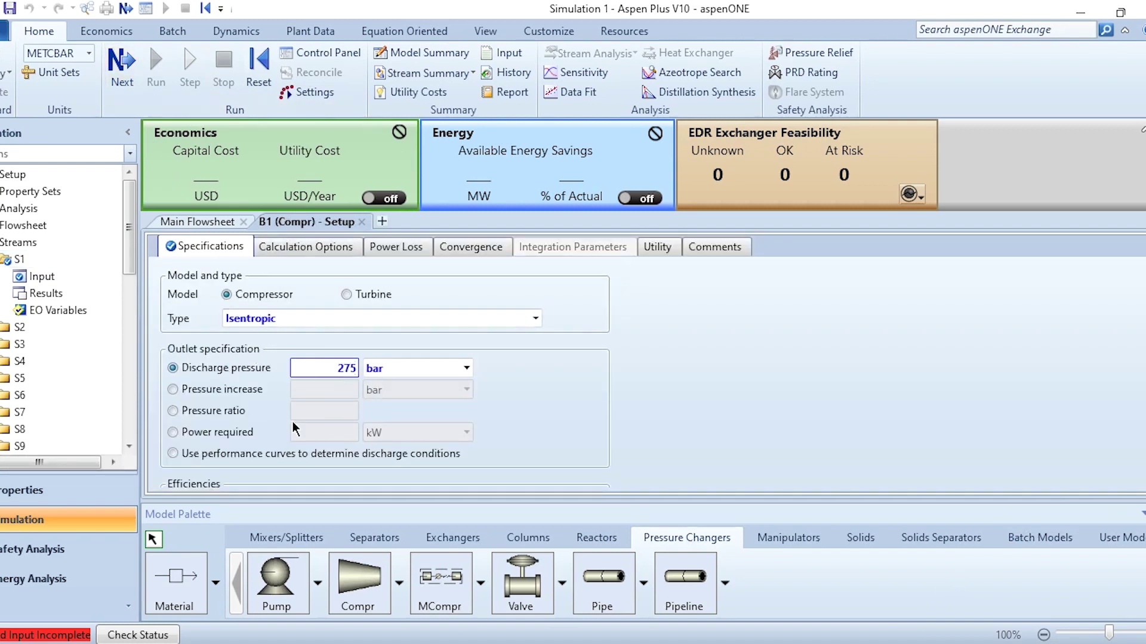
scroll(481, 428, "down", 1)
left_click(251, 475)
type("0.72")
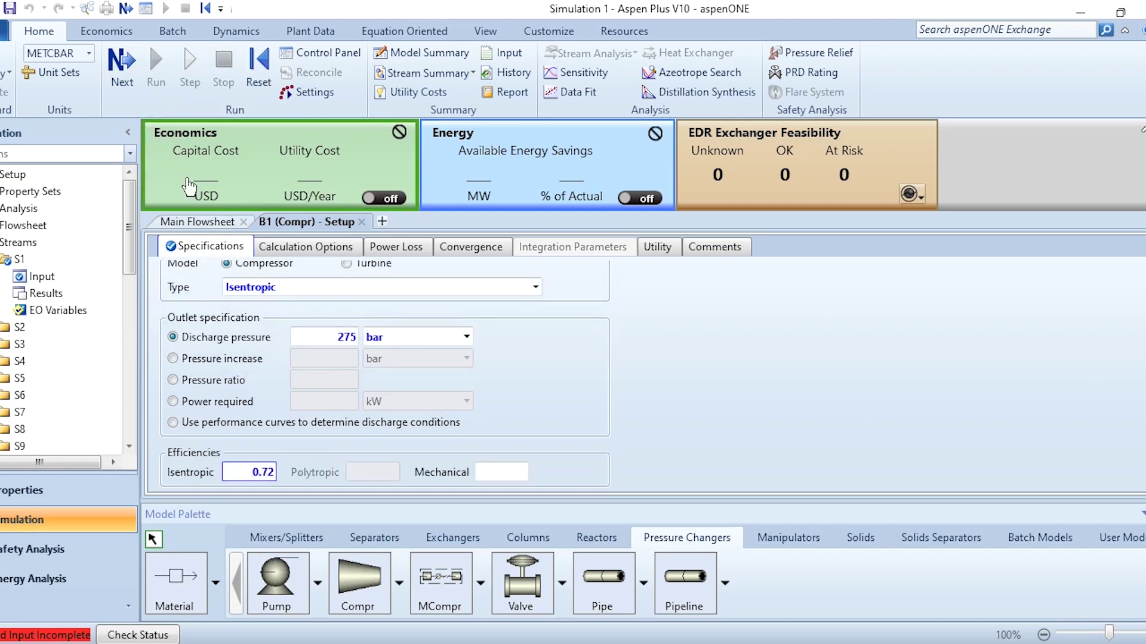
Step: Give compressor B8 a 275 bar discharge pressure and isentropic efficiency 0.7
left_click(124, 82)
left_click(249, 369)
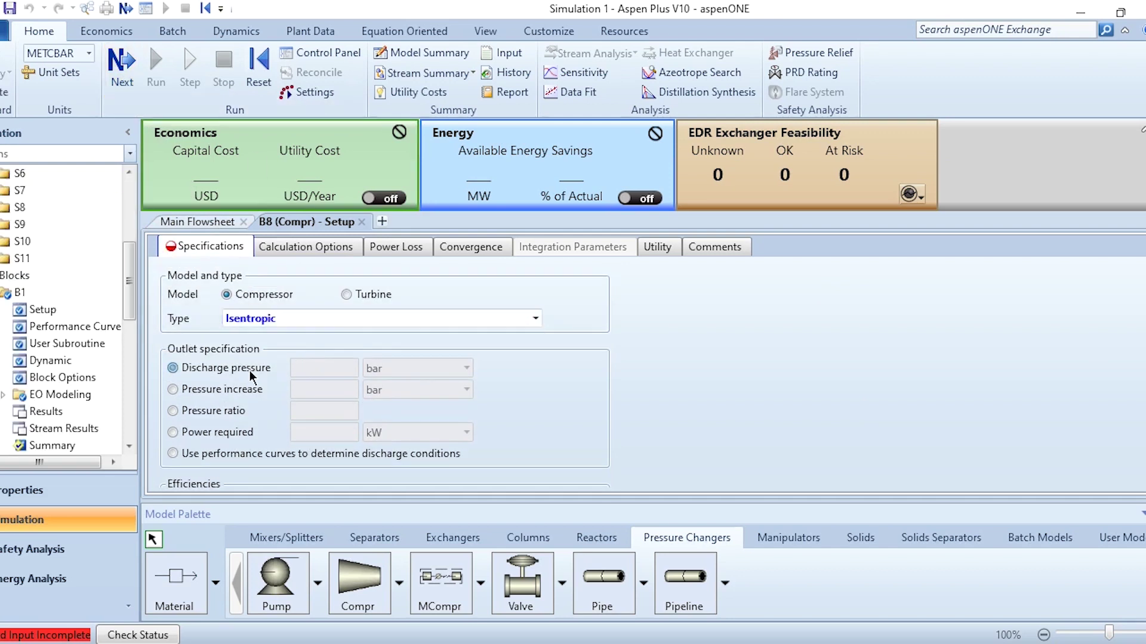
left_click(320, 367)
type("275")
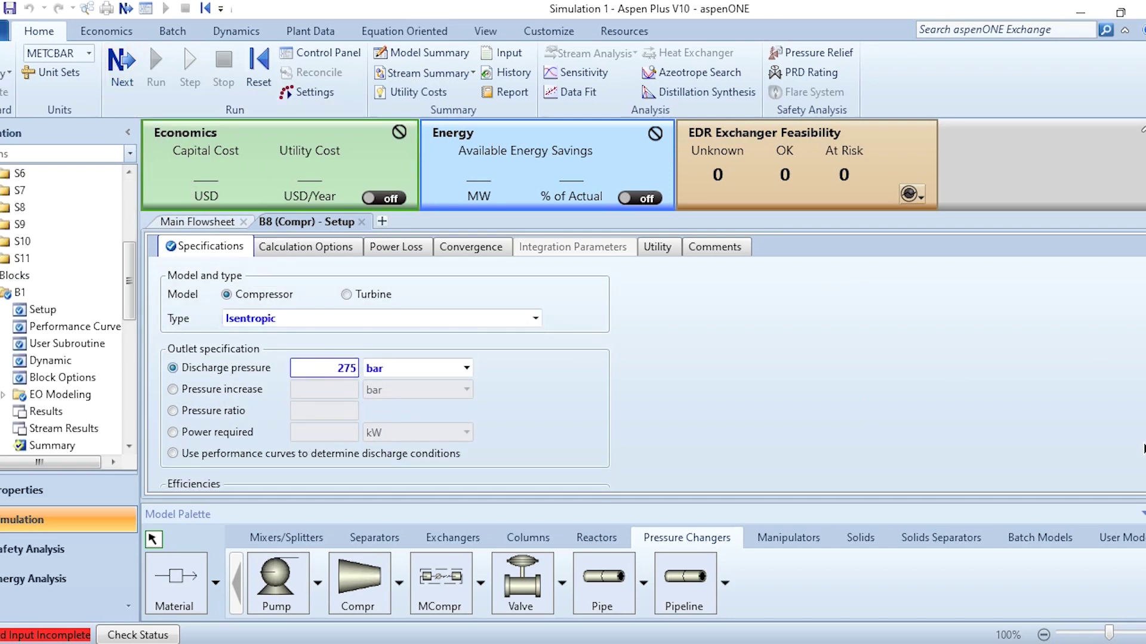
scroll(274, 408, "down", 1)
left_click(244, 472)
type("0.72")
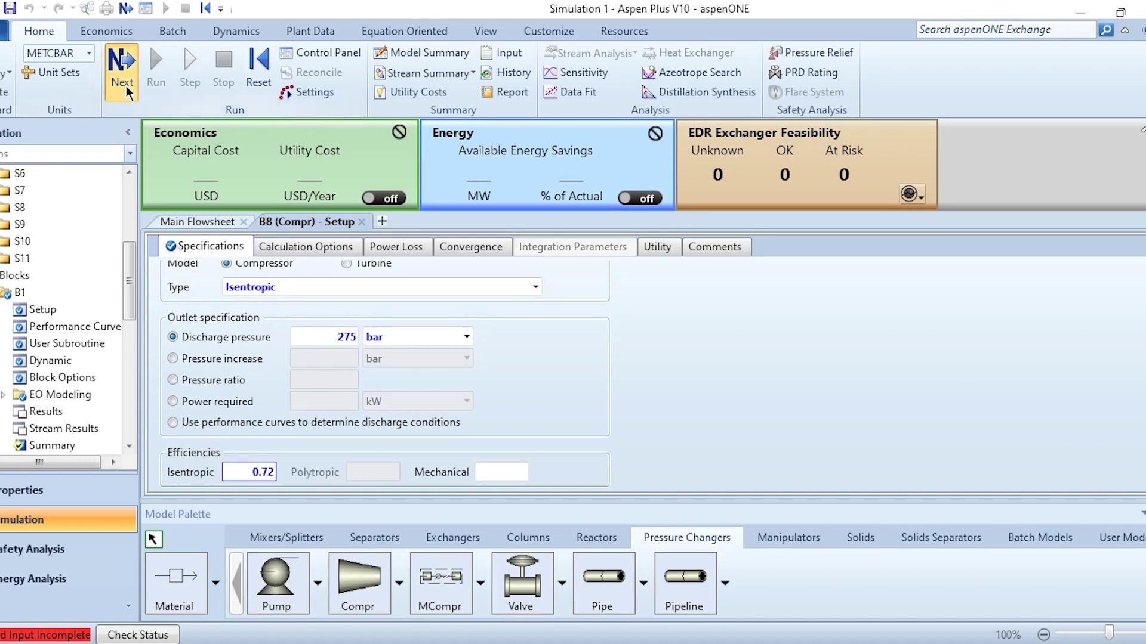
Step: Set heater B3 to 482 C outlet temperature with -0.1 bar pressure
left_click(127, 86)
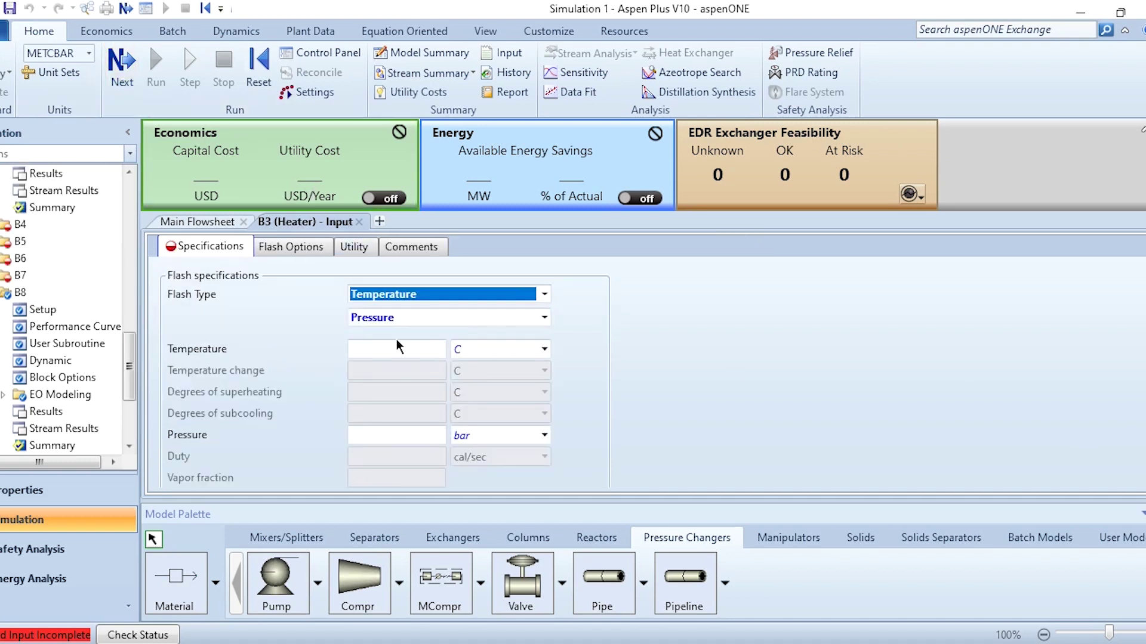
left_click(379, 352)
type("482")
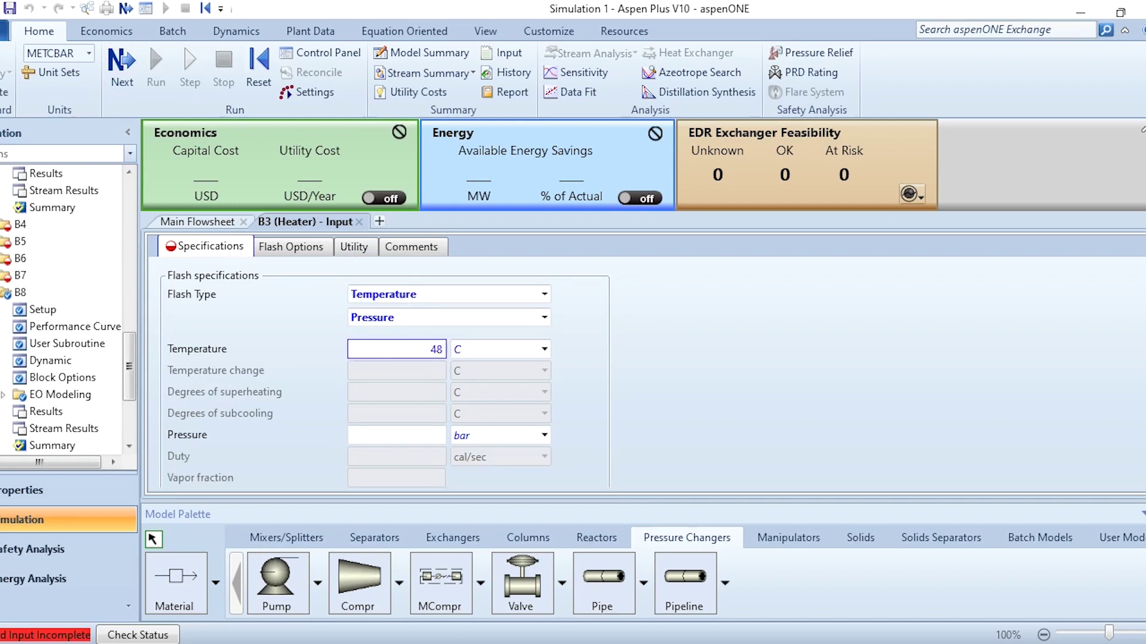
left_click(409, 438)
type("-0.1")
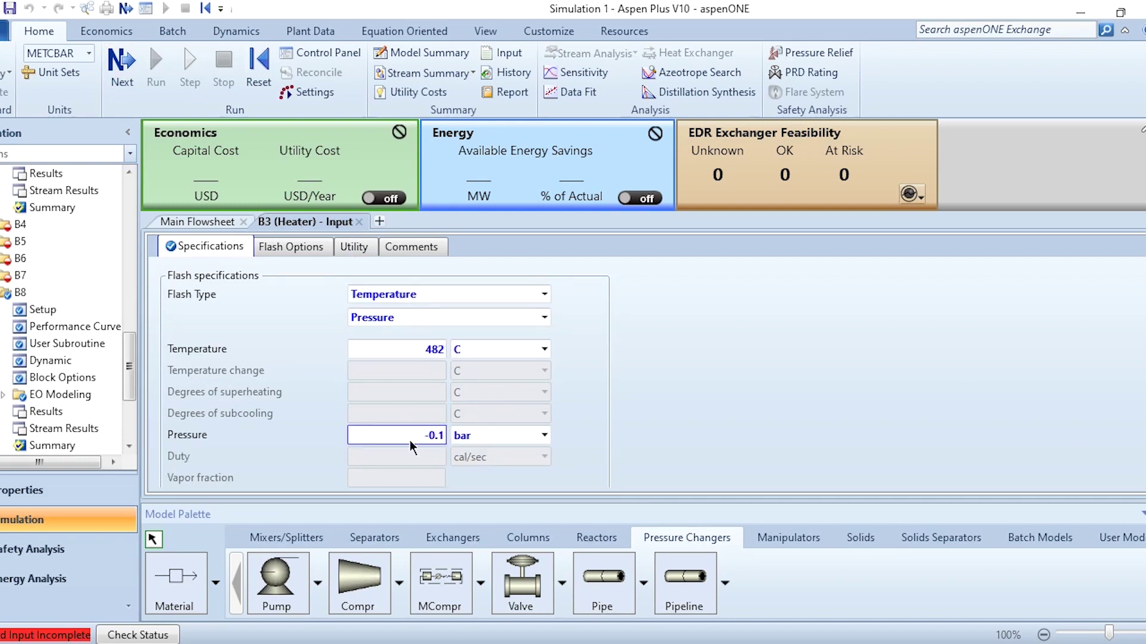
Step: Set heater B4 to 27 C outlet temperature with -0.1 bar pressure
left_click(128, 80)
left_click(395, 349)
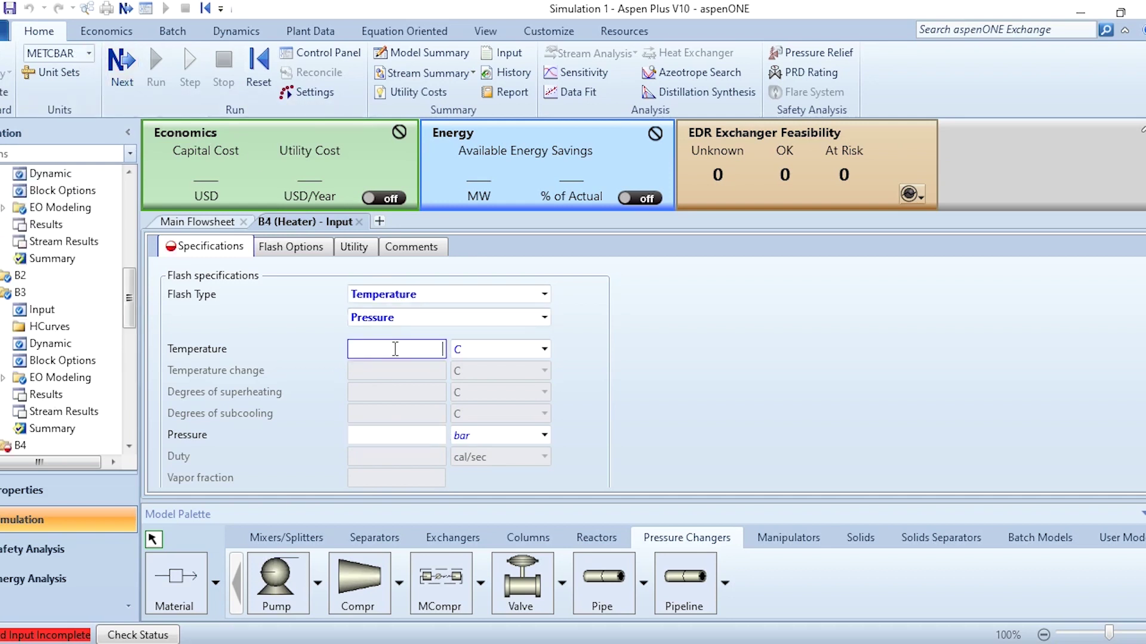
left_click(404, 438)
type("-")
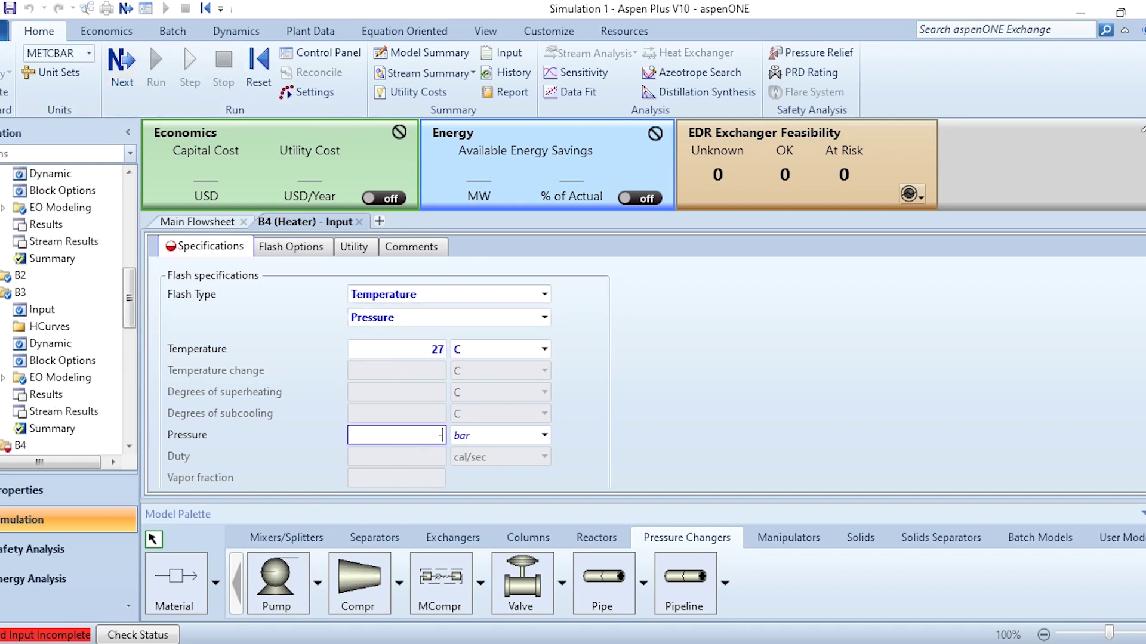
type("0.1")
key("Return")
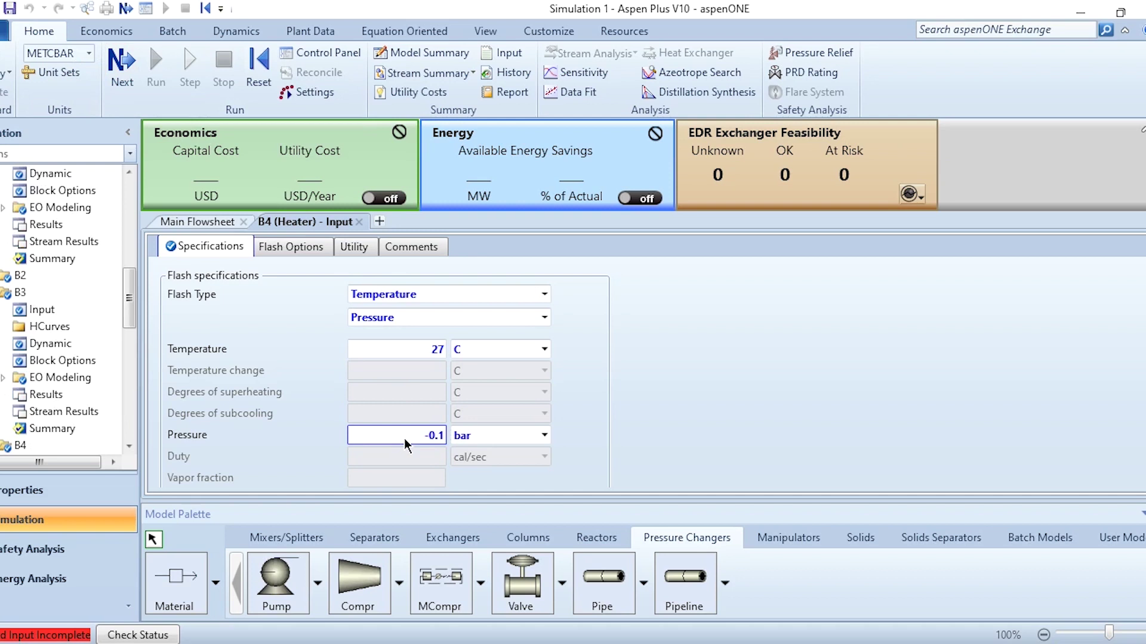
left_click(131, 90)
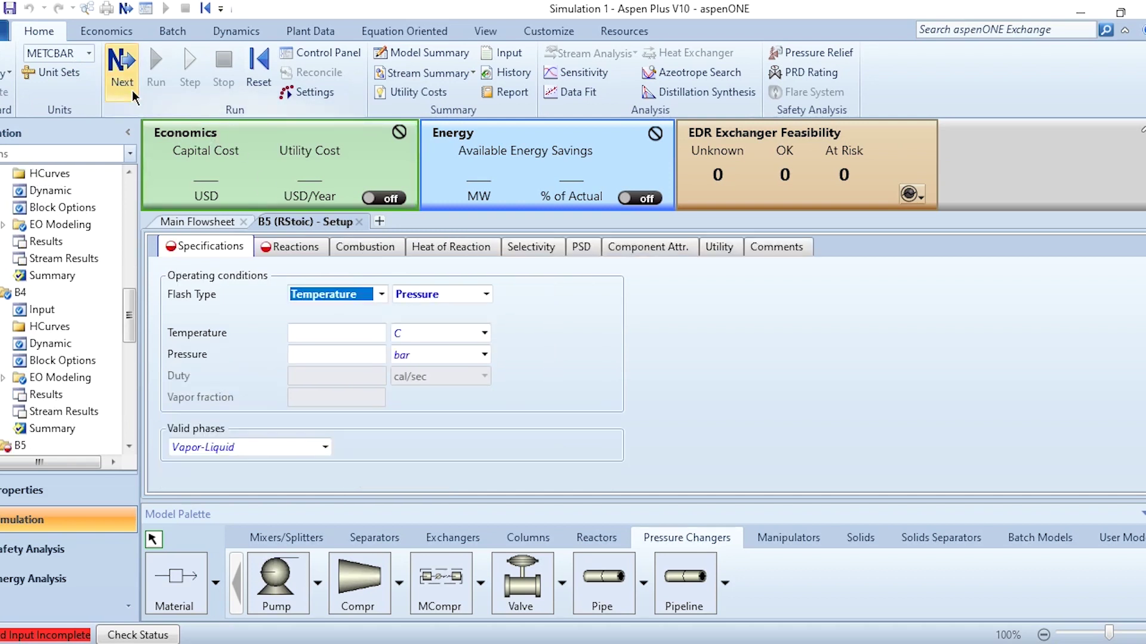
Step: Specify reactor B5 with 482 C temperature and -0.1 bar pressure
left_click(342, 334)
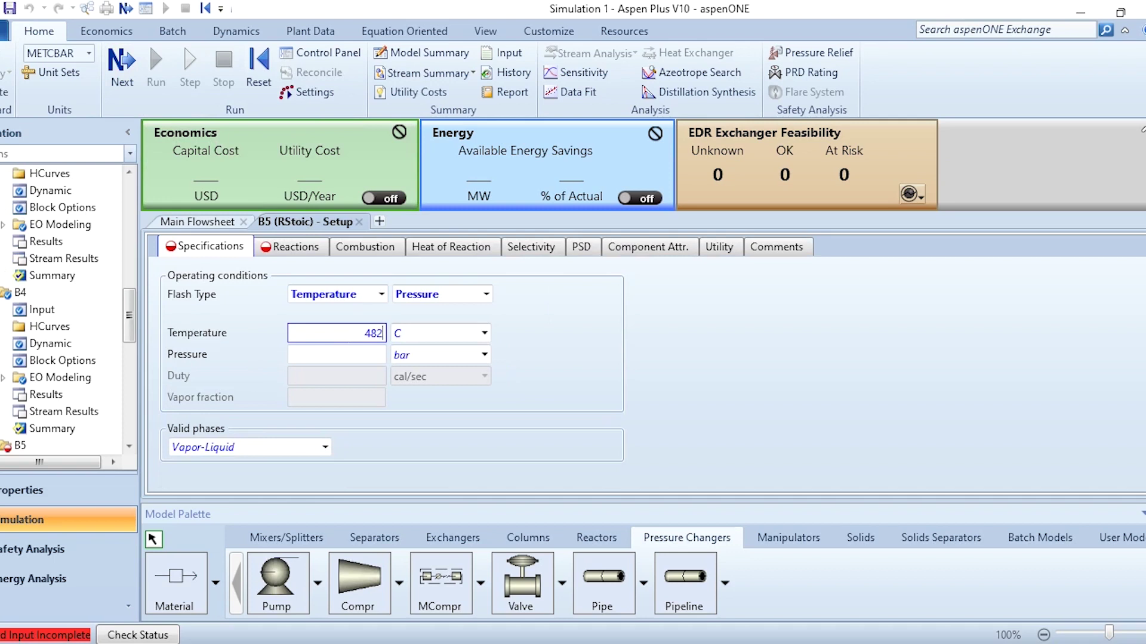
left_click(598, 353)
left_click(198, 221)
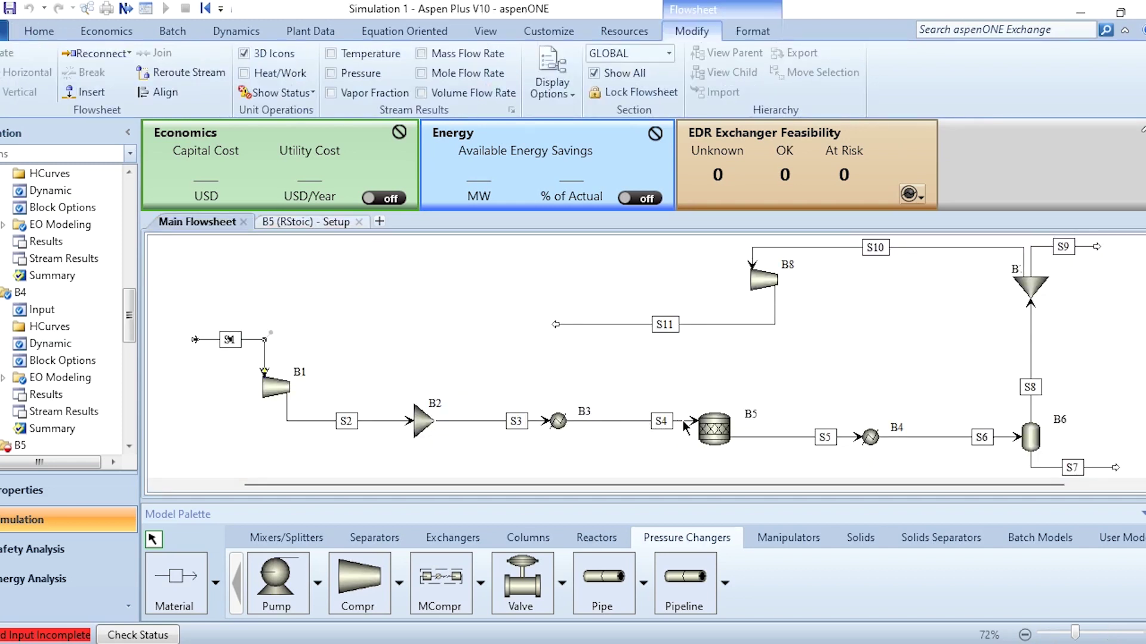
double_click(714, 428)
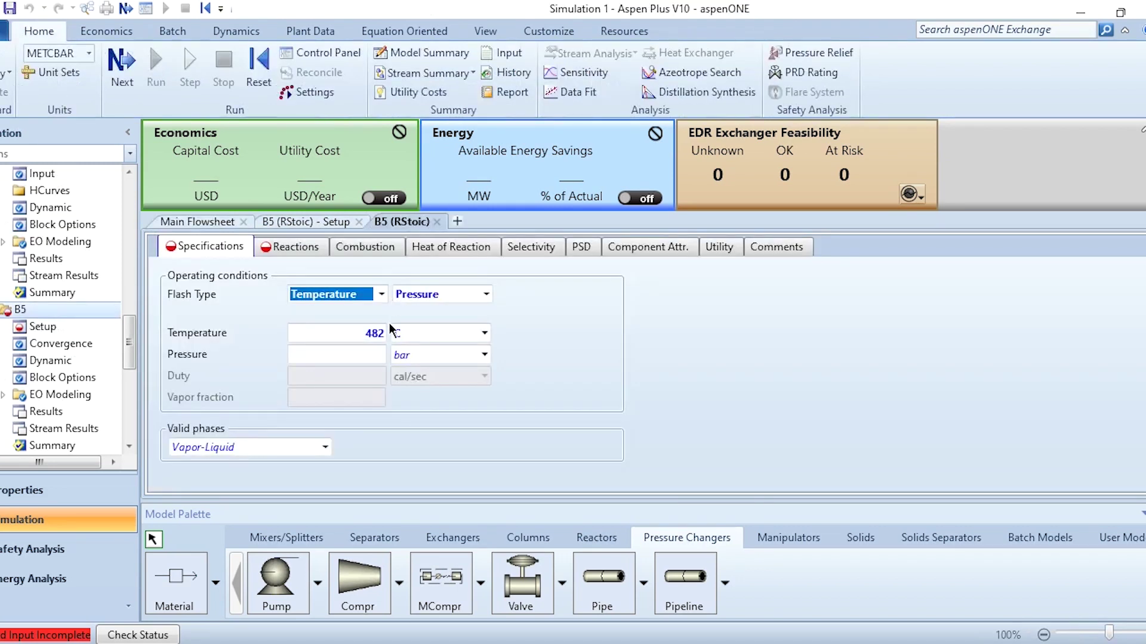
left_click(334, 356)
type("-0.1")
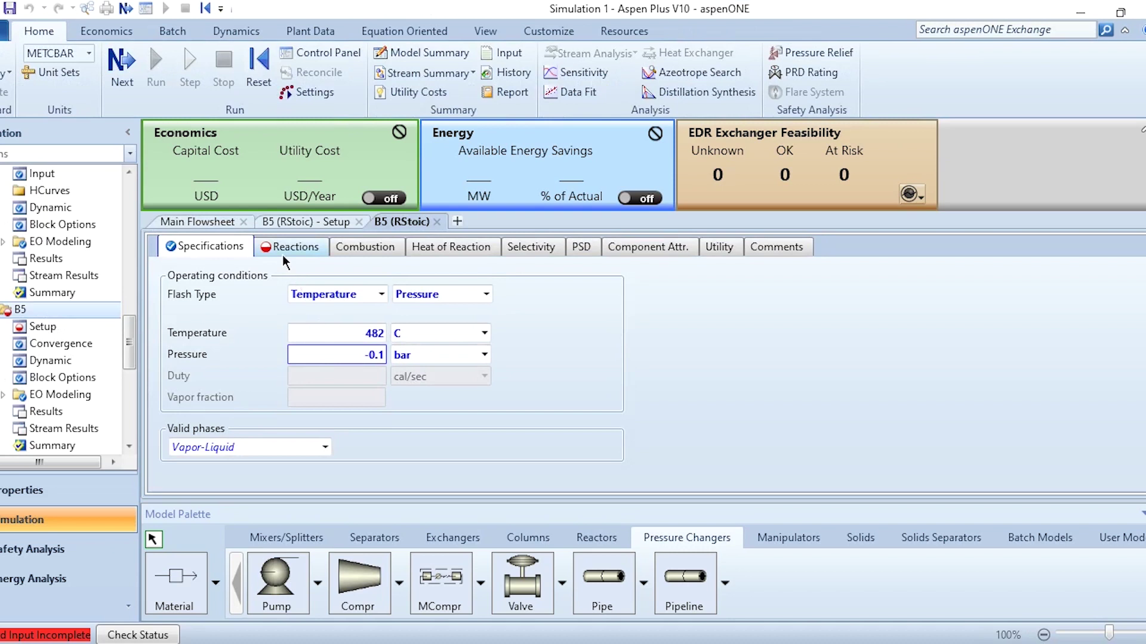
left_click(282, 251)
Step: Create a new B5 reaction with reactants H2 (-3) and N2 (-1) and product NH3 (2)
left_click(330, 340)
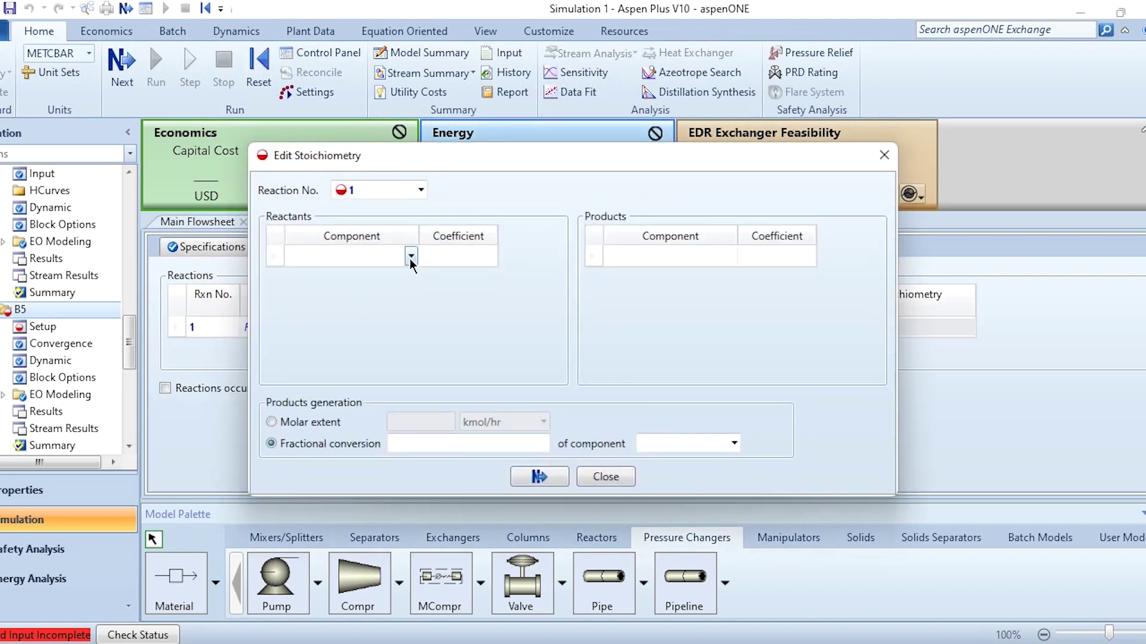
left_click(410, 256)
left_click(403, 276)
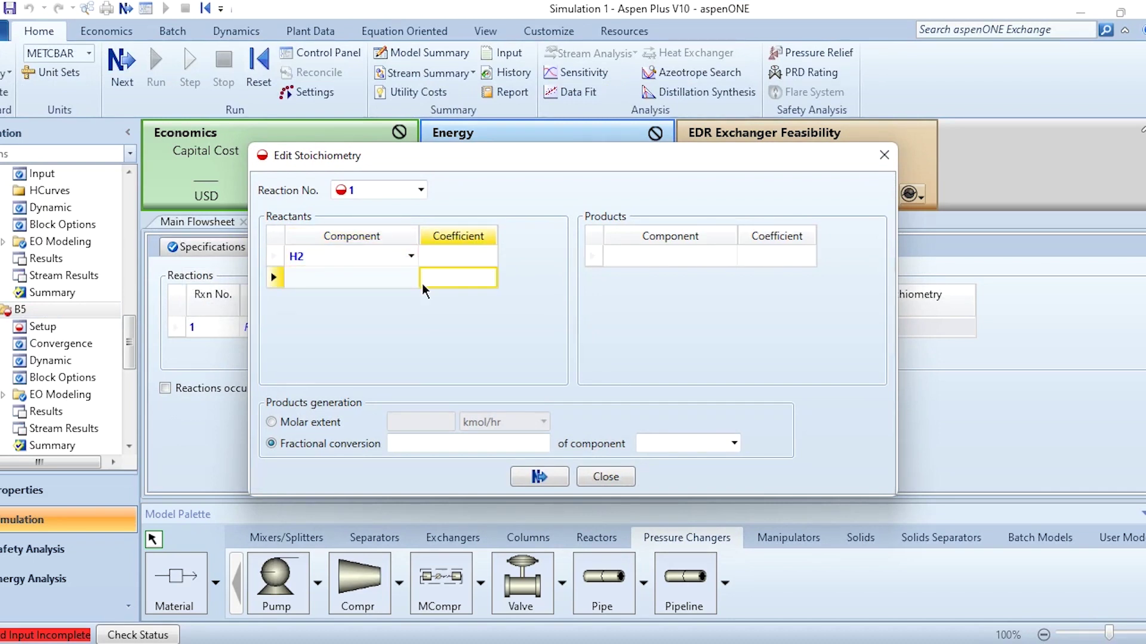
left_click(410, 278)
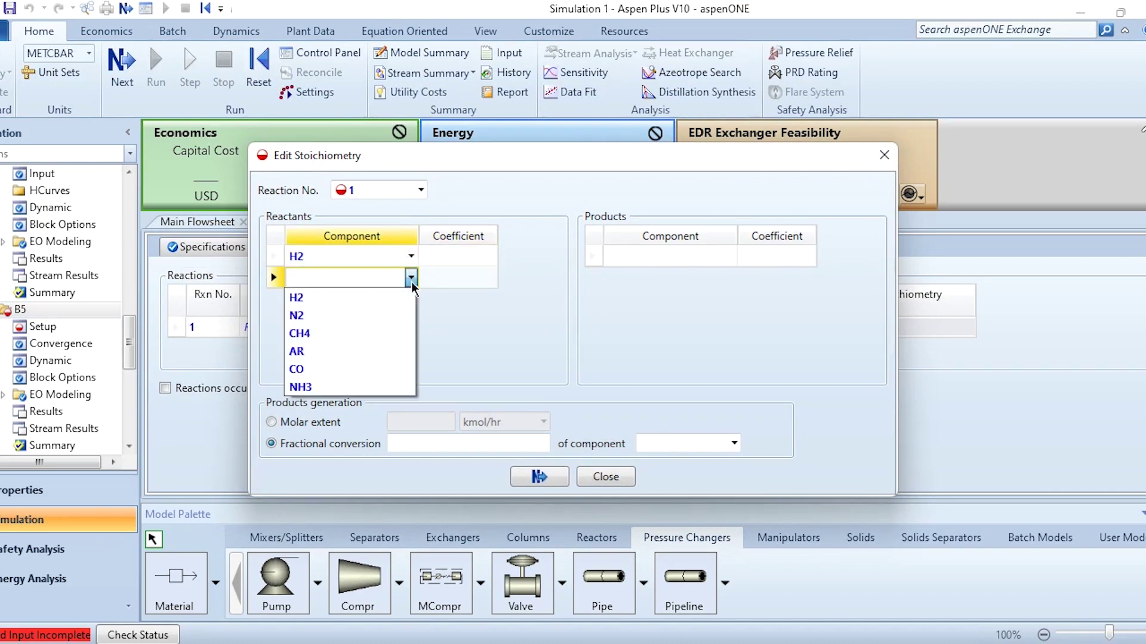
left_click(729, 258)
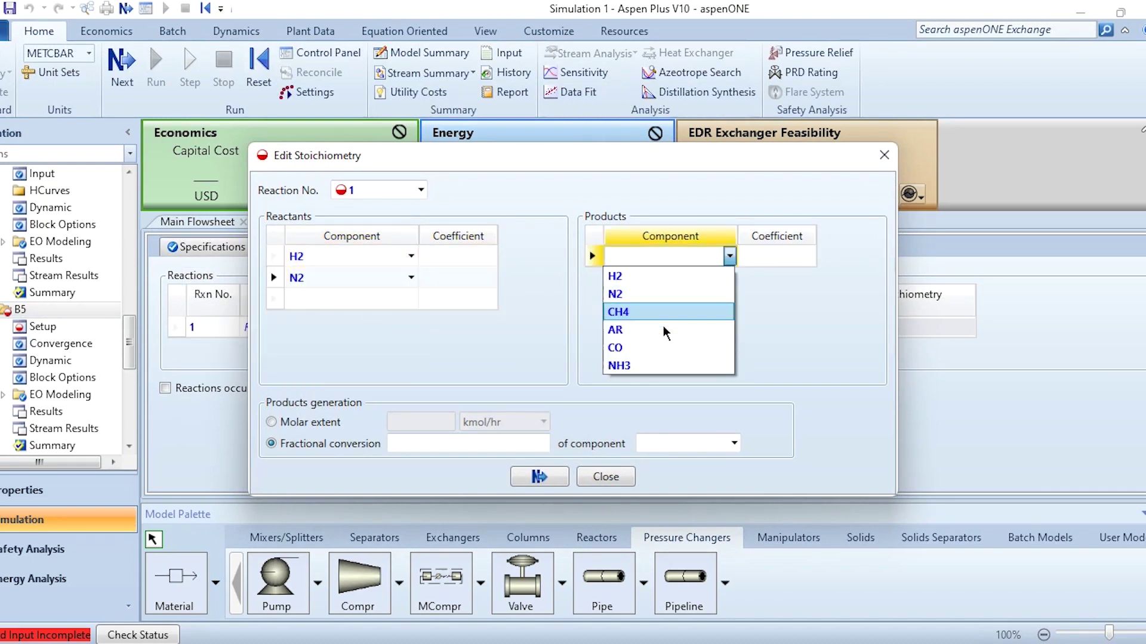
left_click(639, 366)
left_click(442, 256)
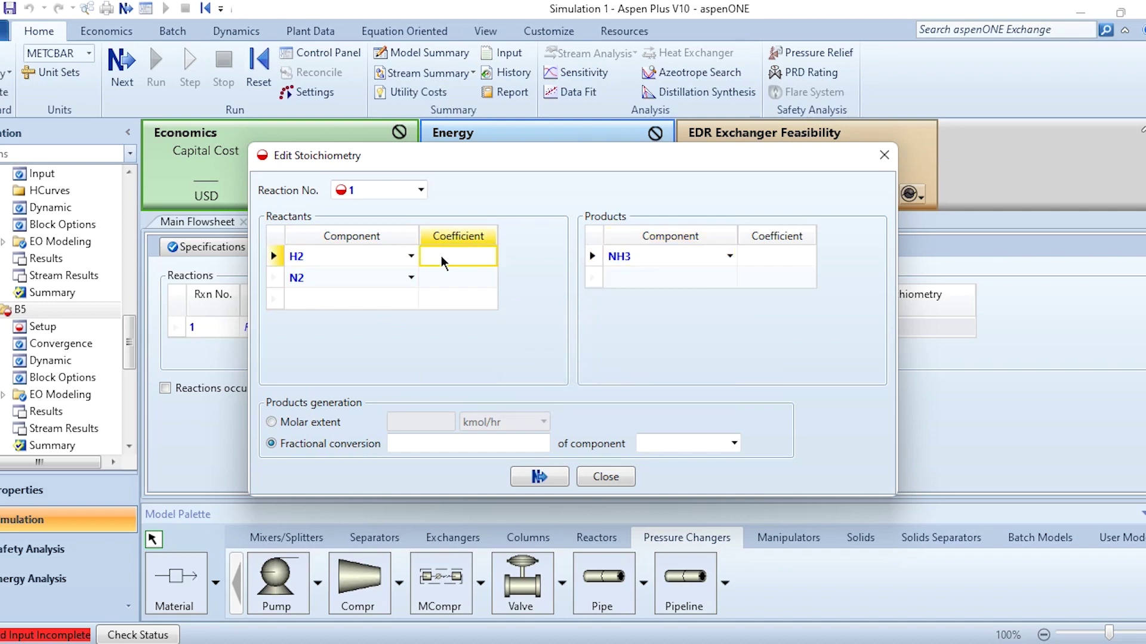
type("-3")
key("Return")
type("-1")
key("Return")
left_click(792, 262)
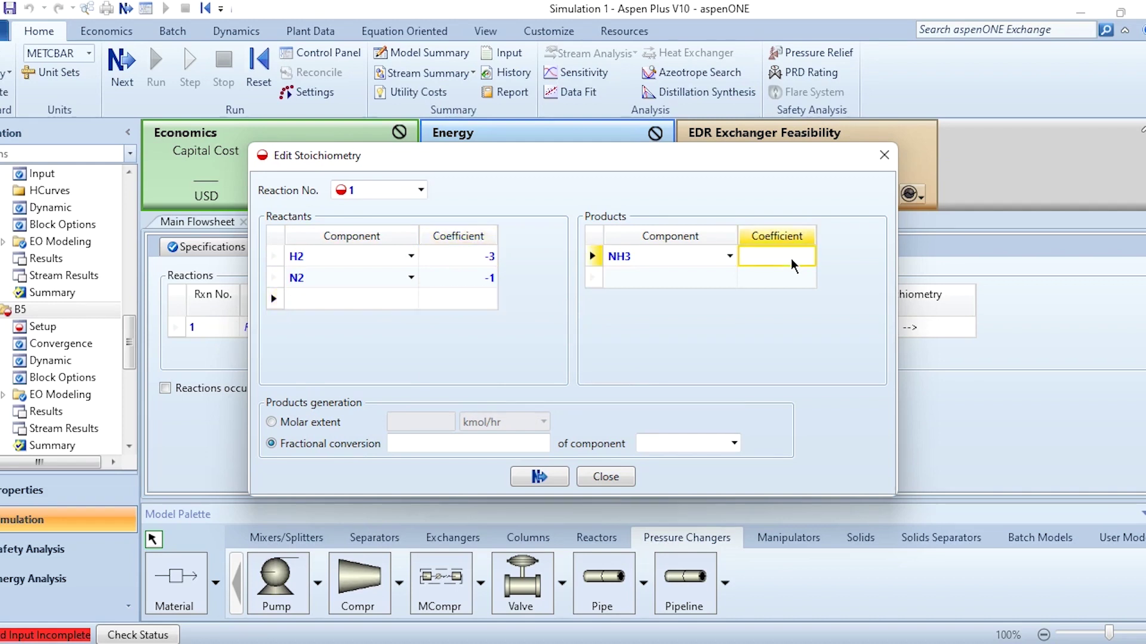
type("2")
key("Return")
Step: Set the reaction's fractional conversion to 0.6 based on N2
left_click(486, 444)
type("0.6")
left_click(734, 443)
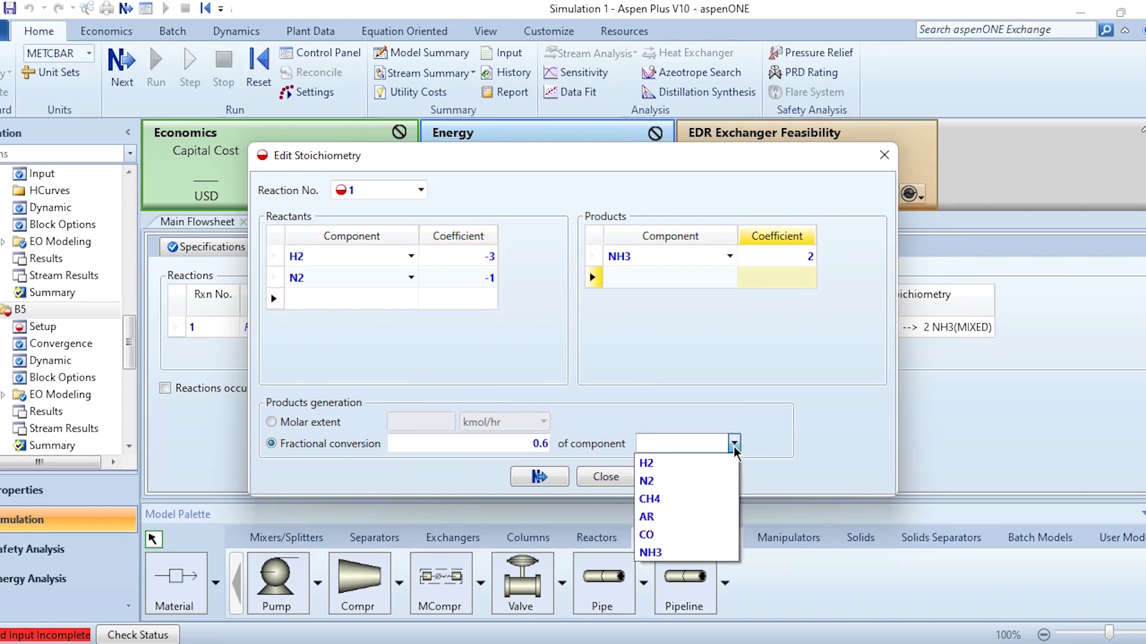
left_click(724, 480)
left_click(534, 477)
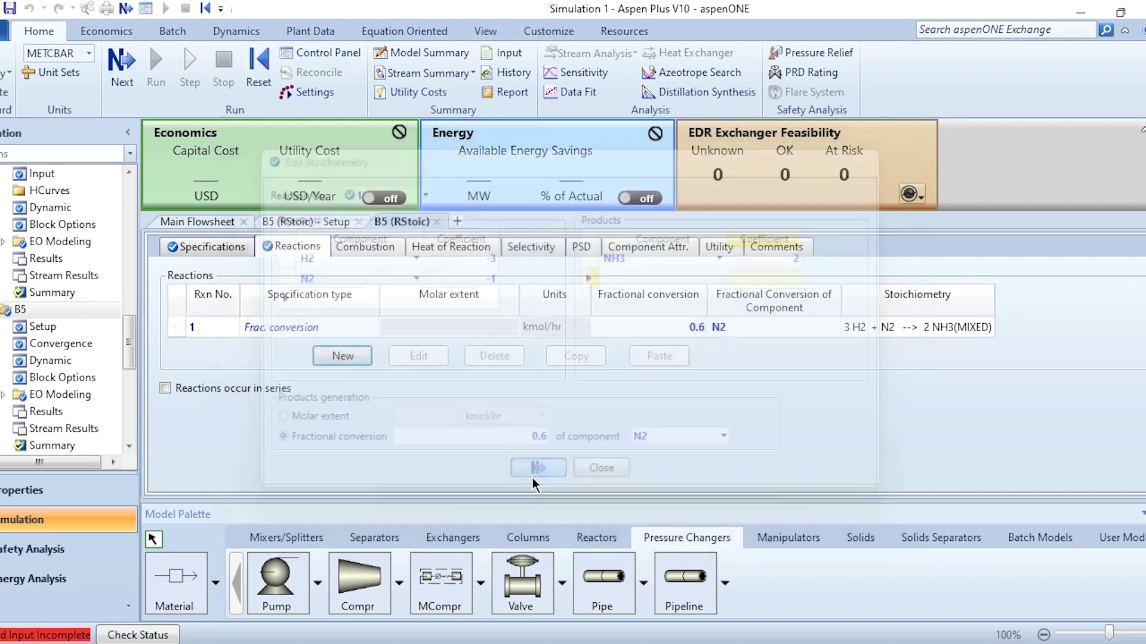
Step: Set flash B6 to 27 C and -0.1 bar
left_click(122, 65)
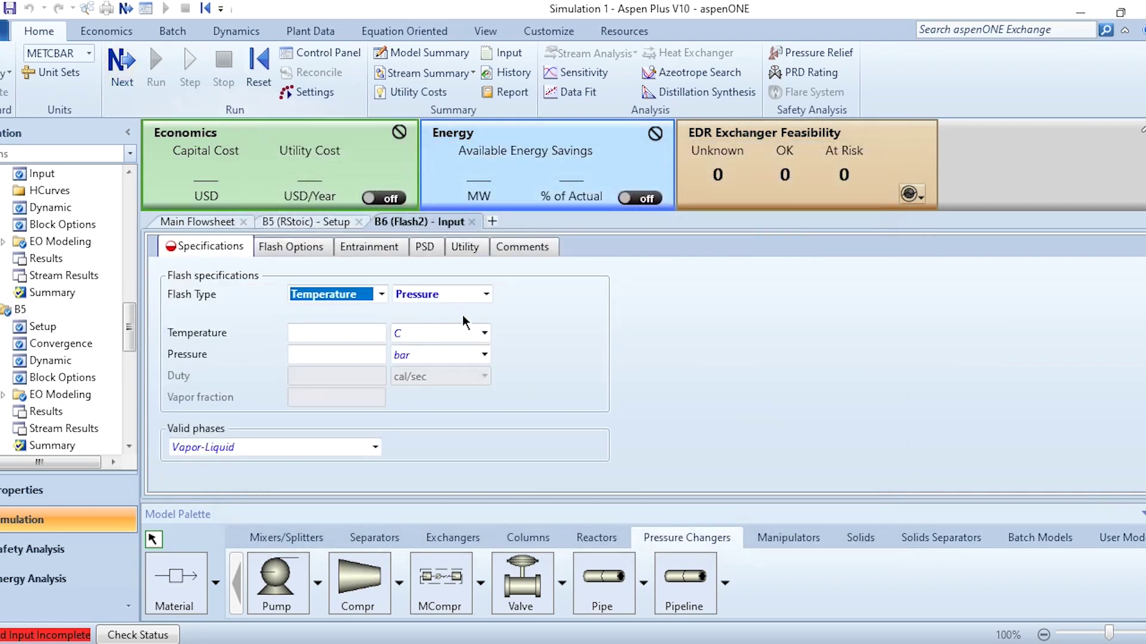
left_click(354, 332)
type("27")
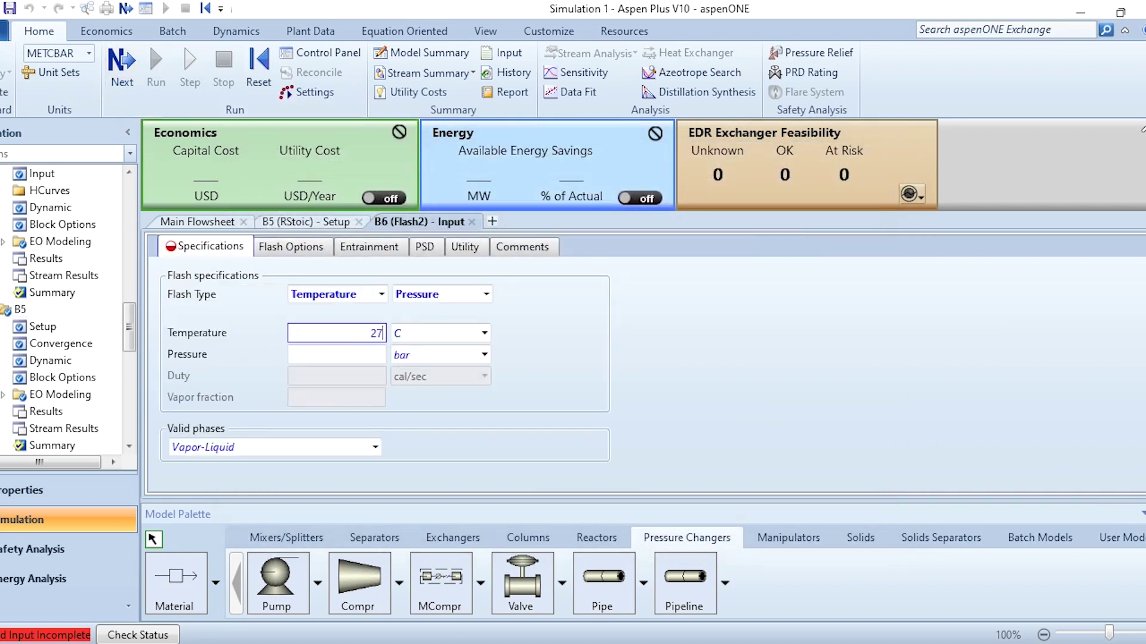
left_click(341, 362)
type("-0.1")
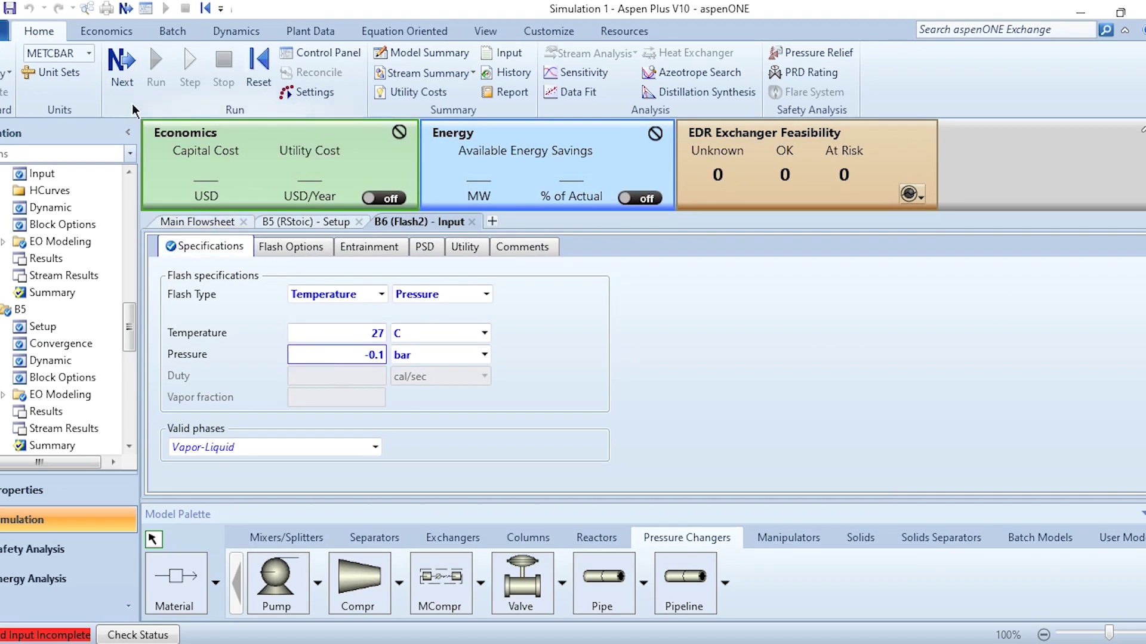
Step: Give splitter B7 a 0.05 split fraction to S9 and run the simulation
left_click(122, 83)
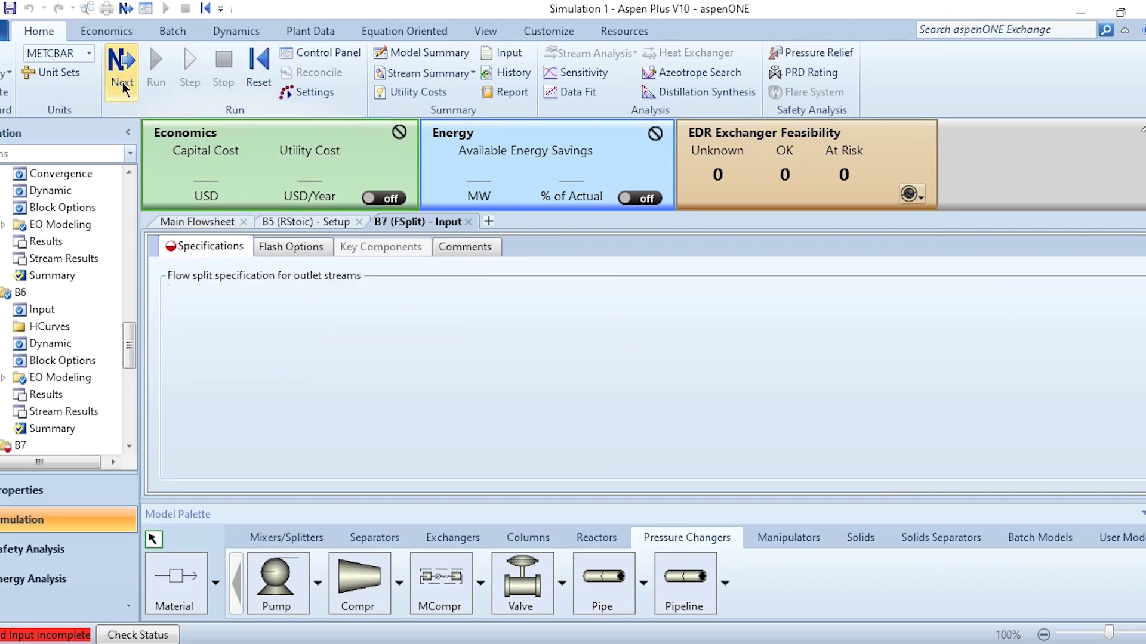
left_click(230, 224)
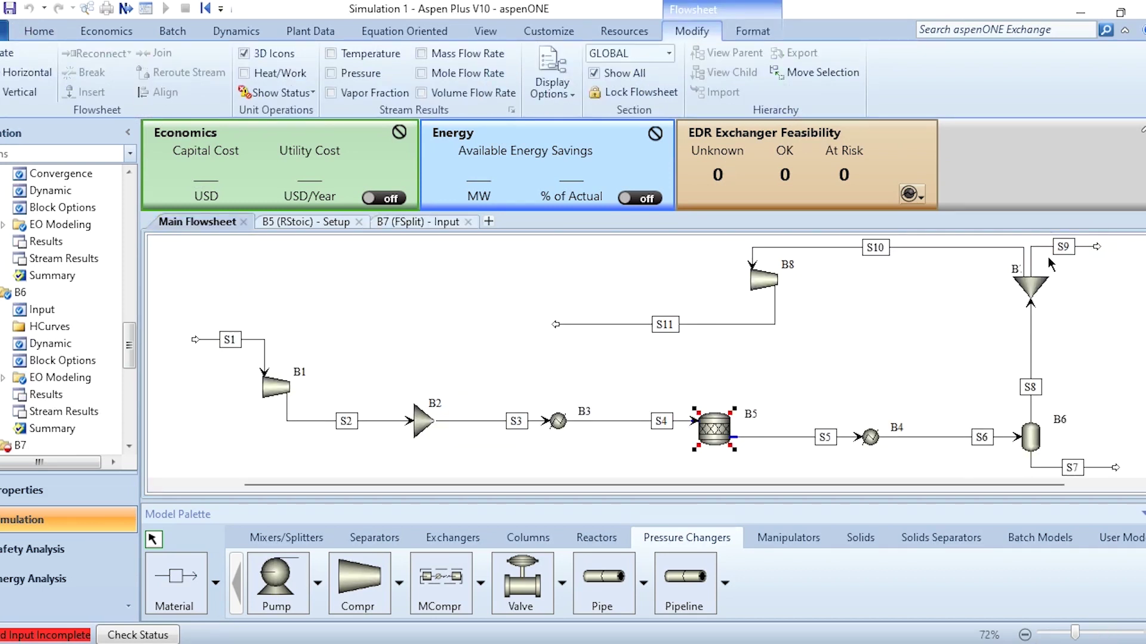
left_click(418, 226)
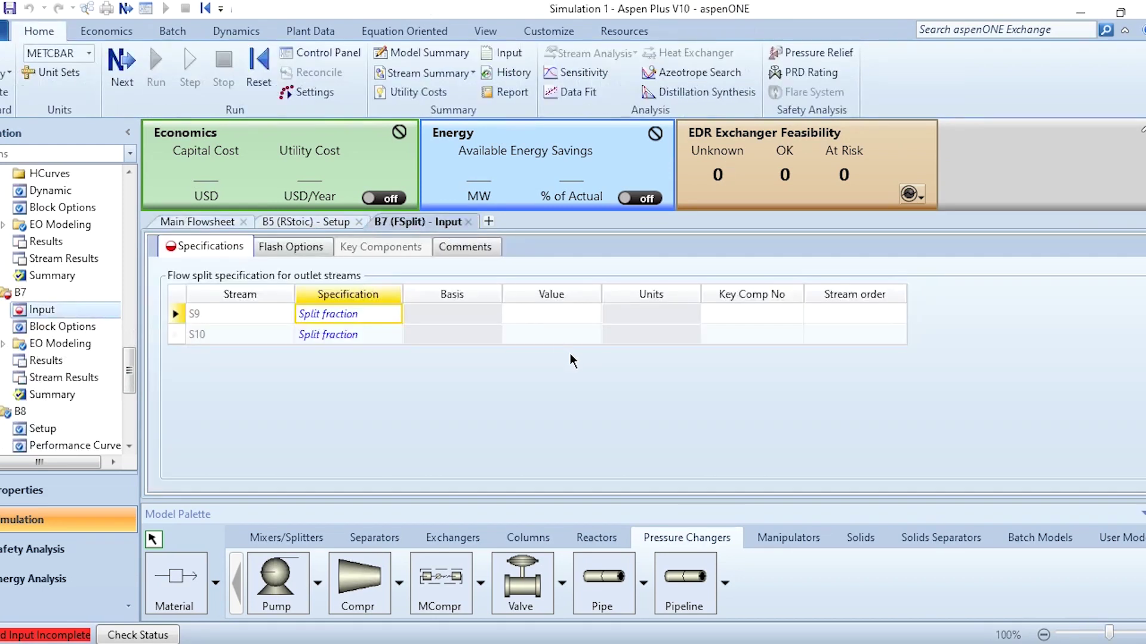
left_click(549, 315)
type("0.05")
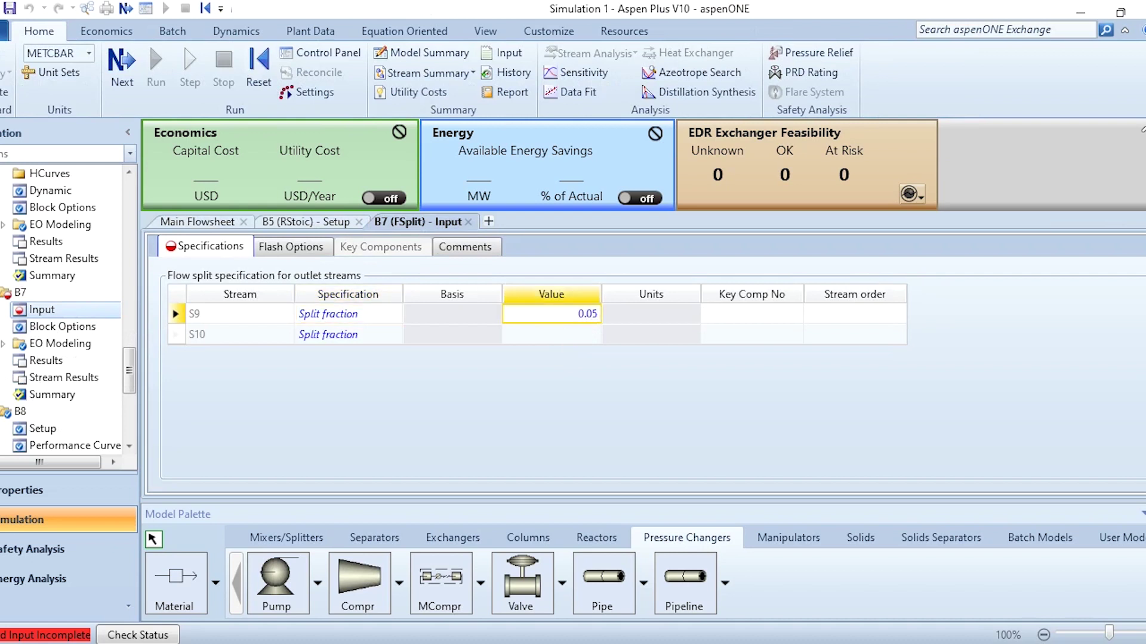
key("Return")
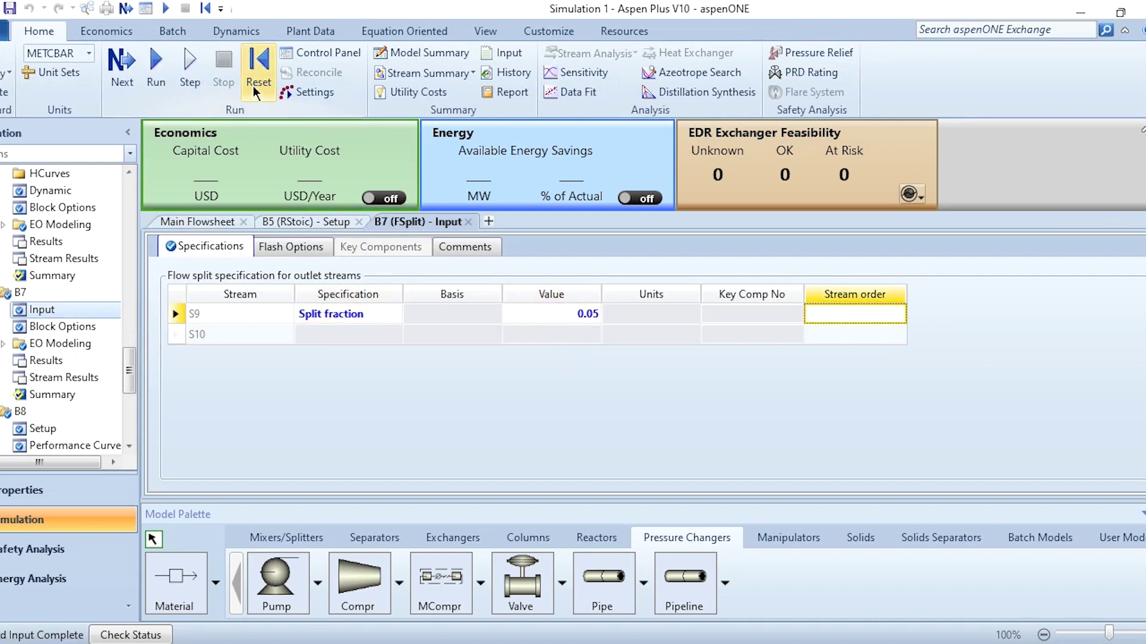
left_click(157, 83)
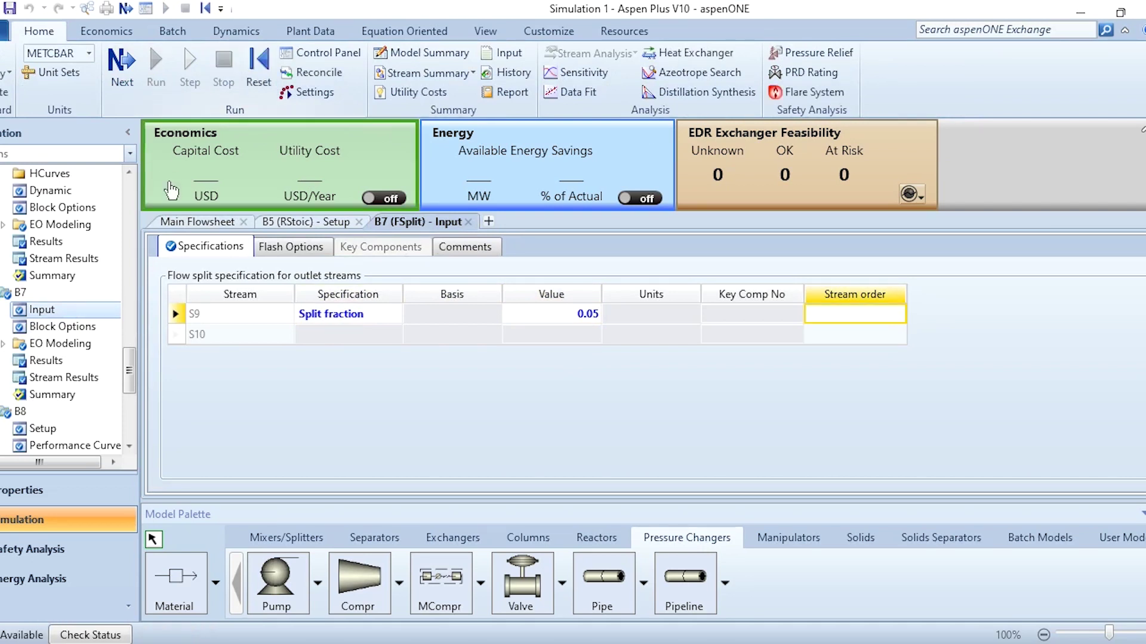
left_click(207, 225)
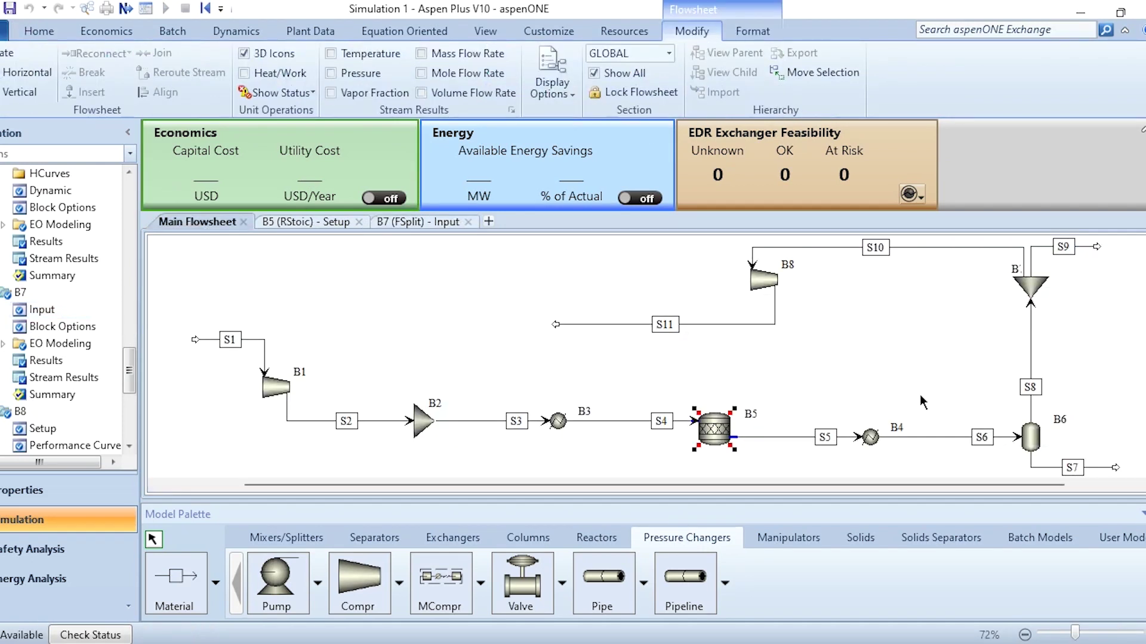
Step: Check B6's stream mole fractions, with S7 at 0.972532 NH3, then return to the flowsheet
right_click(1032, 445)
left_click(925, 168)
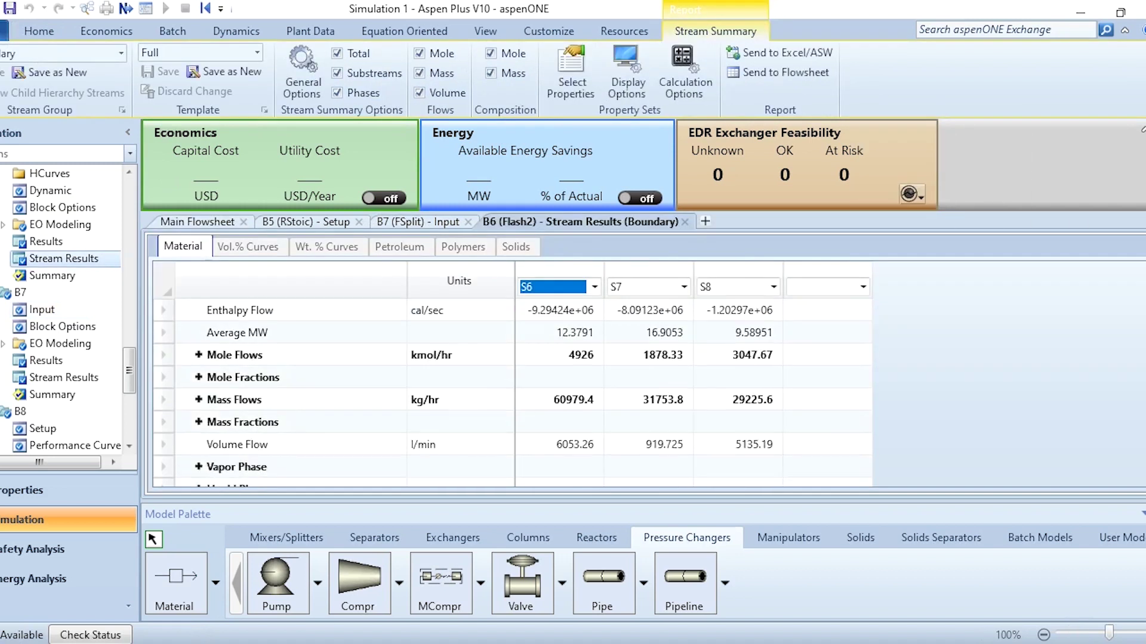
left_click(198, 332)
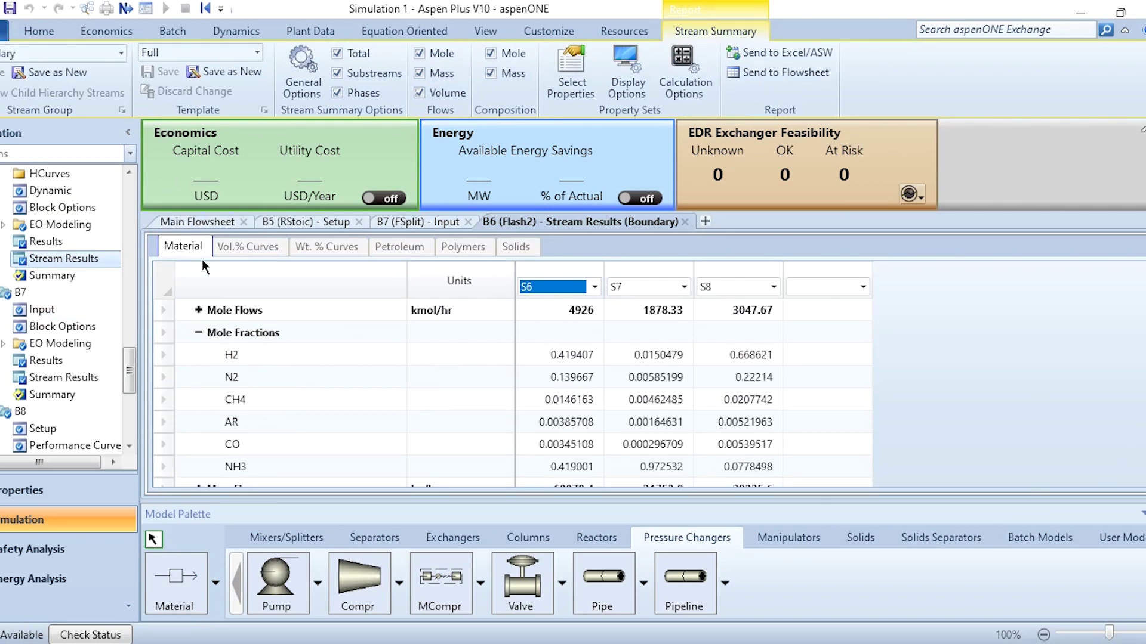
left_click(209, 223)
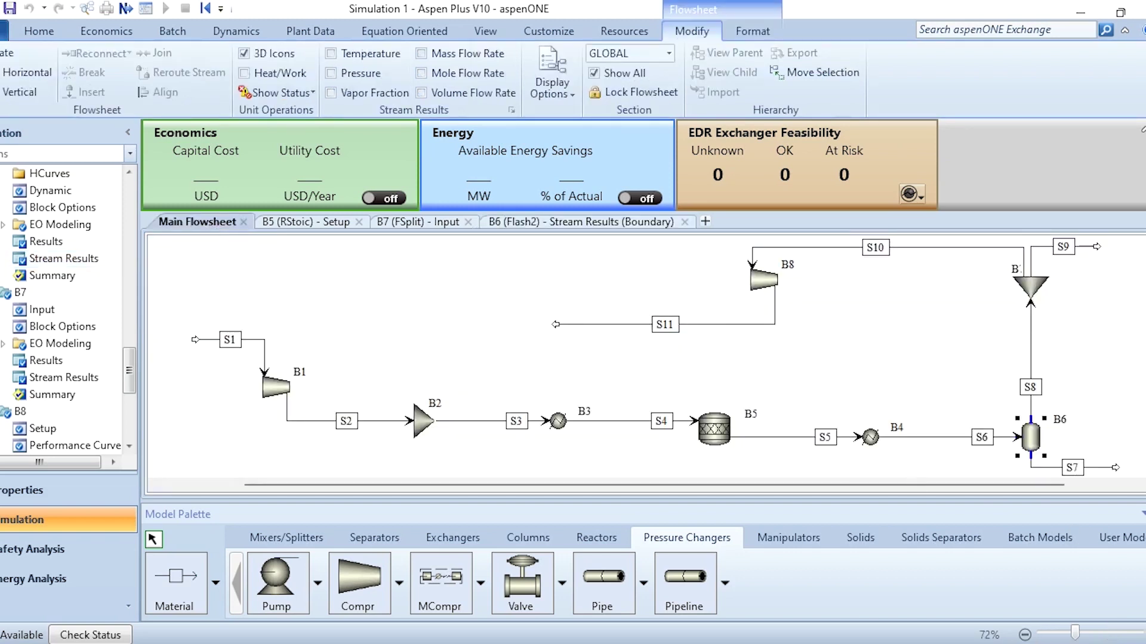
Step: Connect recycle stream S11 into B2's feed and tidy the S2 and S11 routes
scroll(738, 394, "up", 3)
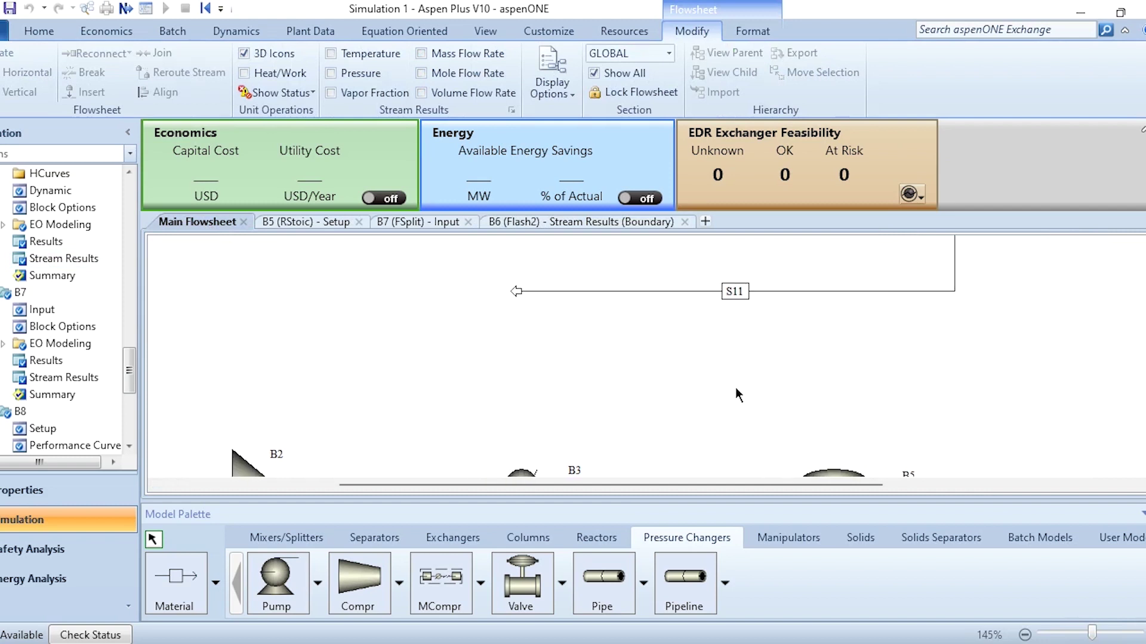
scroll(675, 388, "left", 5)
left_click_drag(502, 417, 502, 442)
left_click(733, 324)
scroll(733, 324, "up", 1)
left_click(861, 243)
left_click_drag(861, 243, 565, 435)
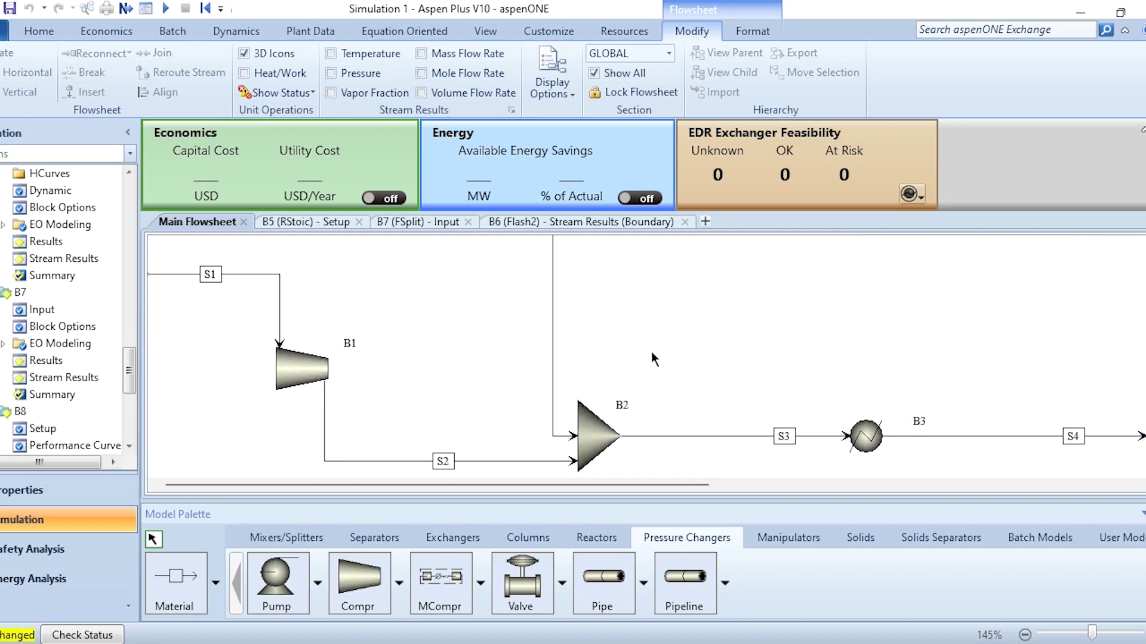
scroll(650, 357, "up", 3)
scroll(652, 358, "up", 1)
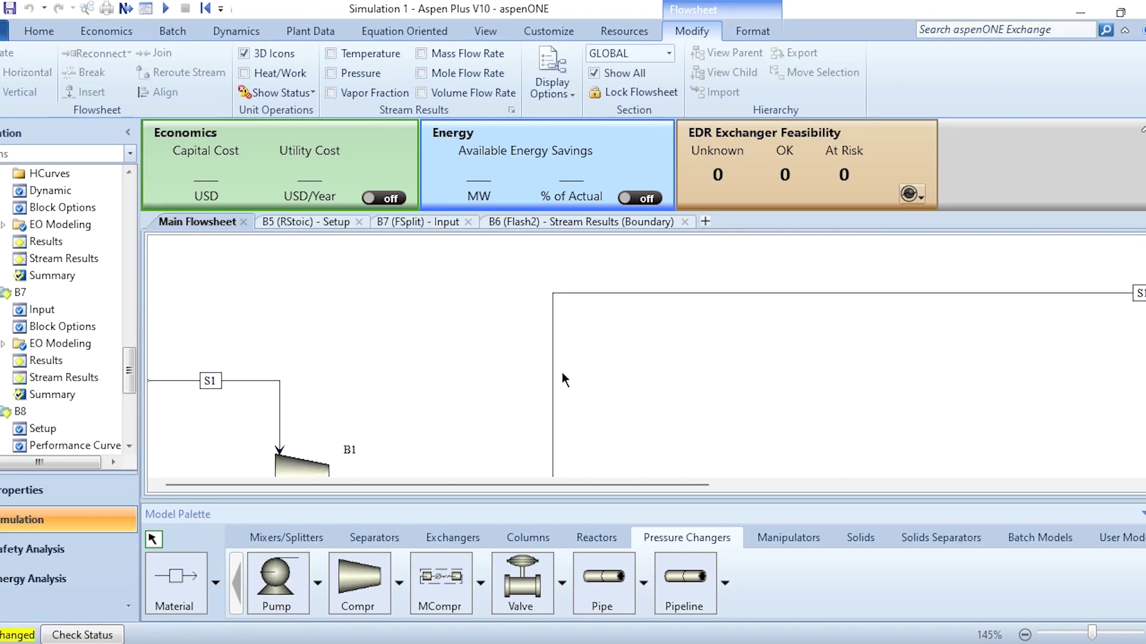
left_click_drag(554, 380, 476, 380)
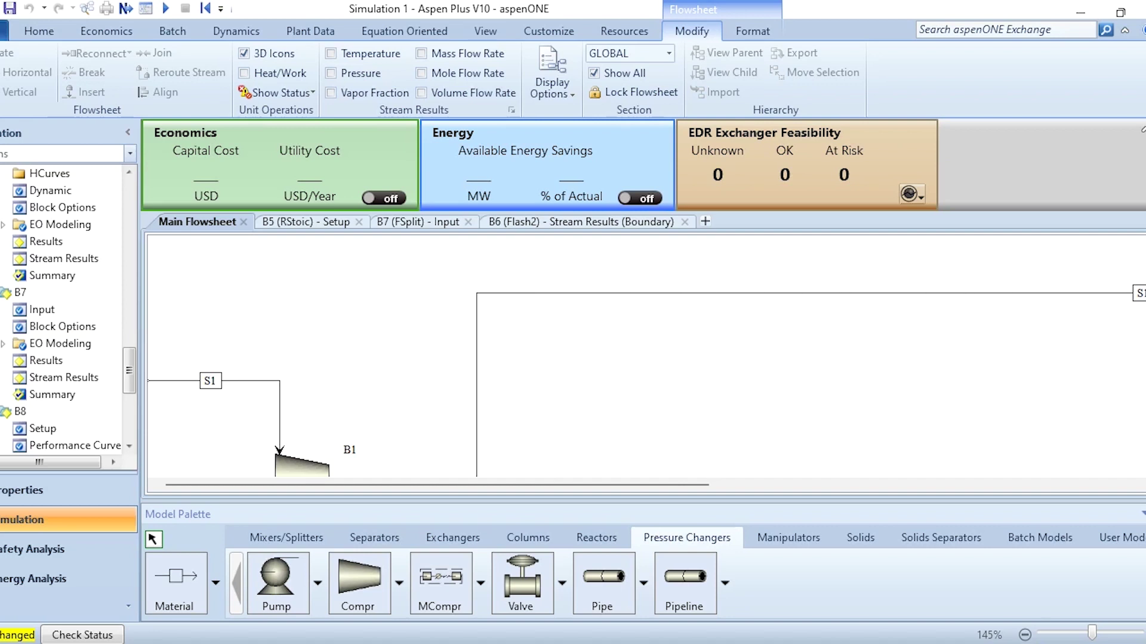
key("ctrl+Home")
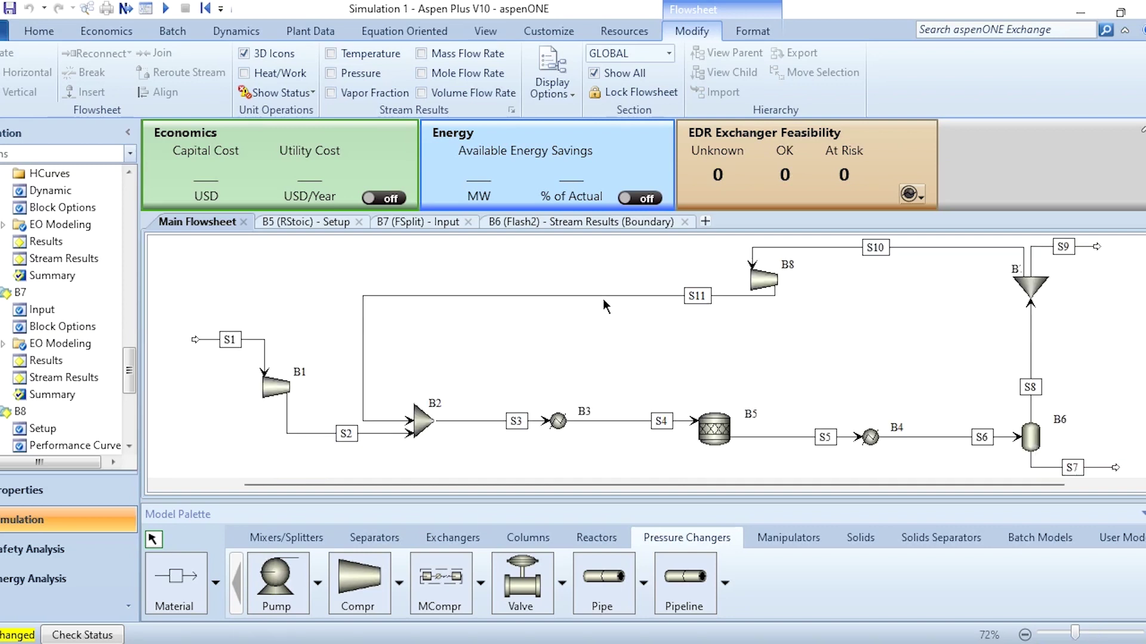
Step: Reinitialize and rerun the simulation
left_click(208, 8)
key("Return")
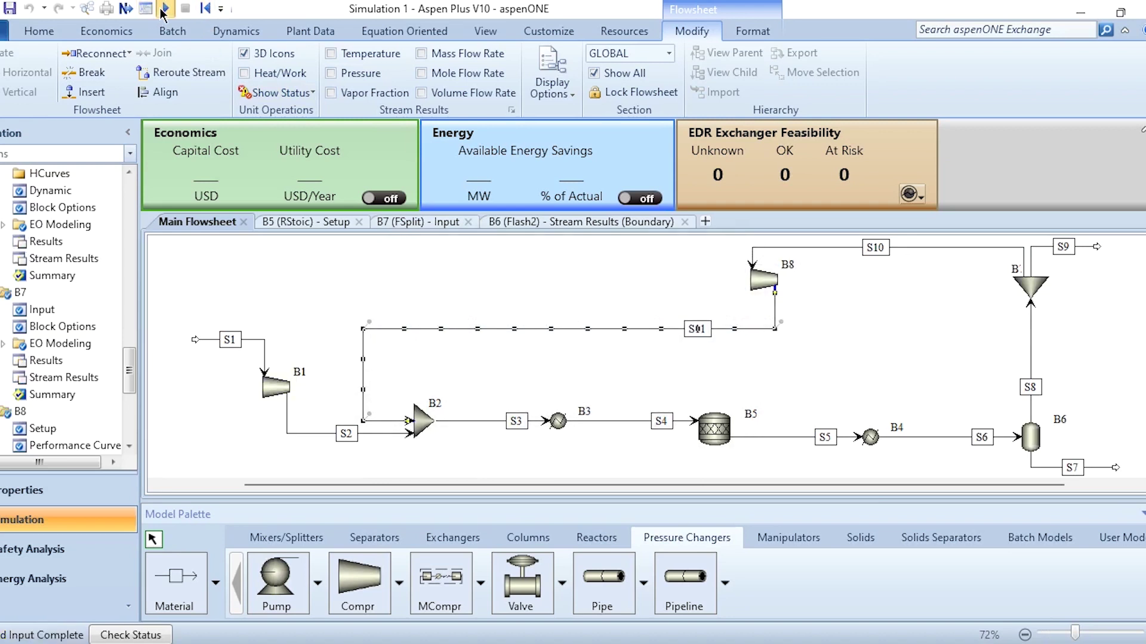
left_click(163, 8)
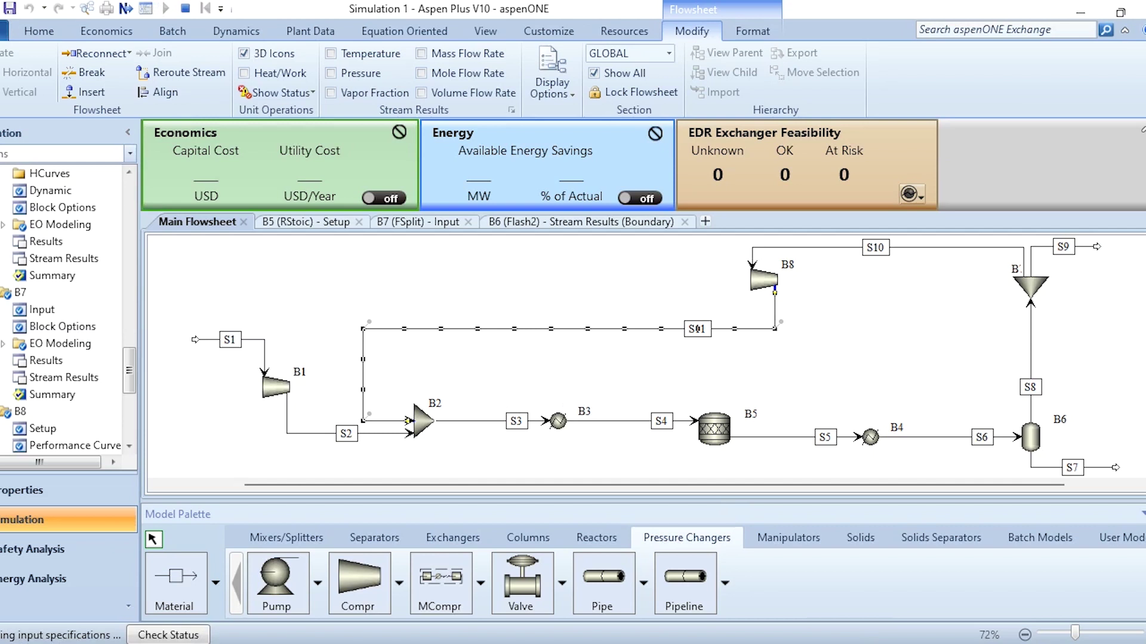
left_click(886, 373)
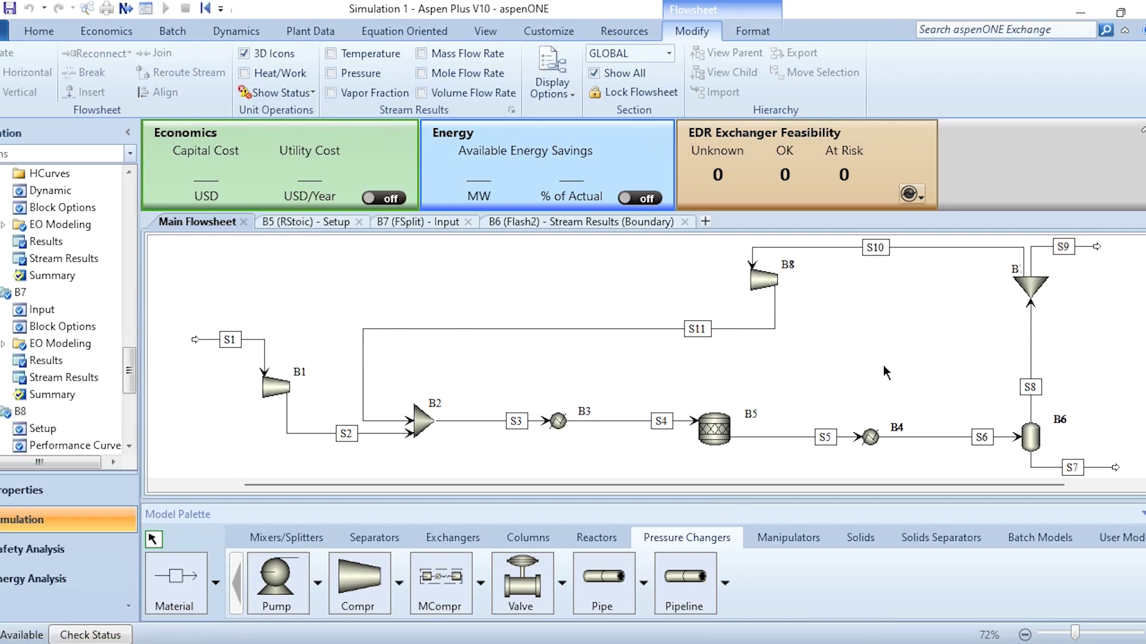
Step: Open B6's stream results to review the S6, S7 and S8 mole fractions
right_click(1032, 442)
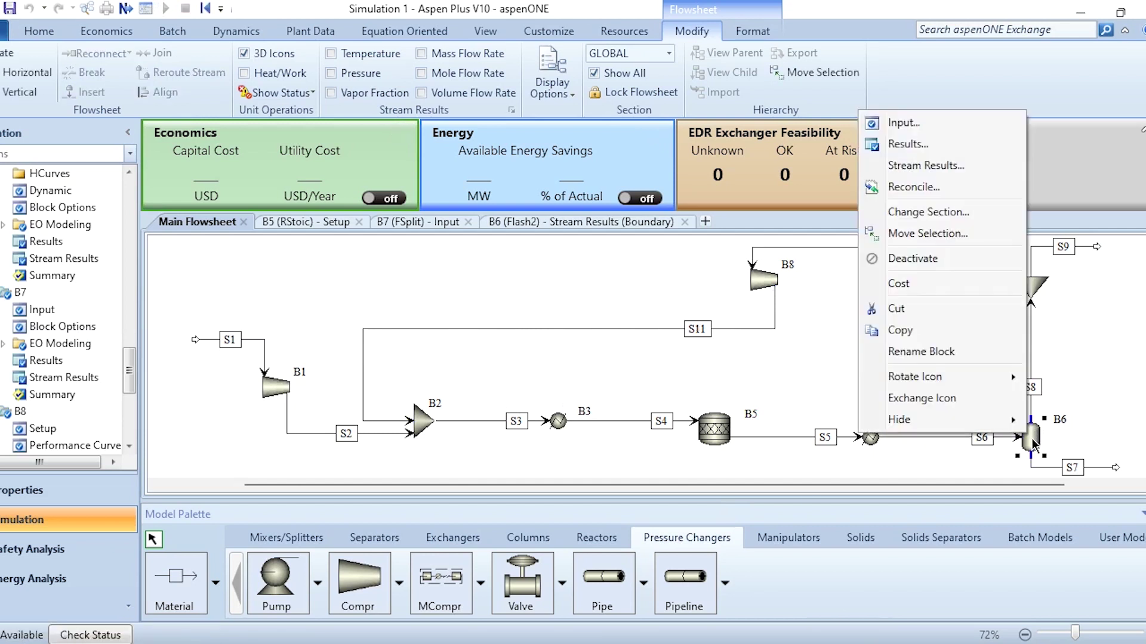
left_click(940, 164)
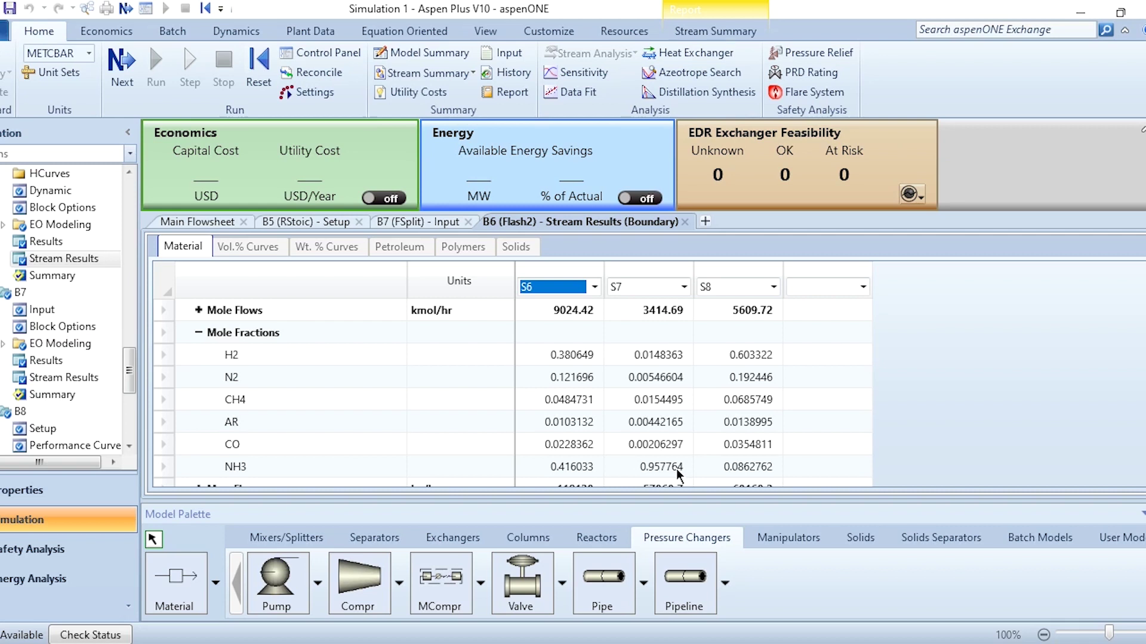
left_click_drag(128, 386, 128, 432)
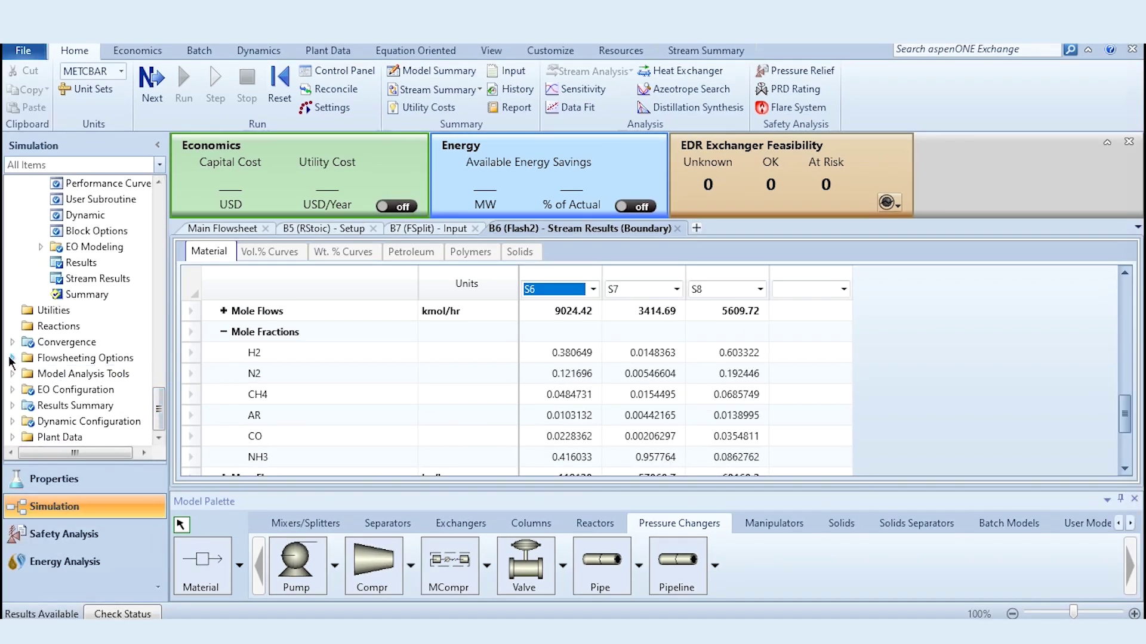
Step: Create optimization O-1 under Model Analysis Tools > Optimization
left_click(13, 374)
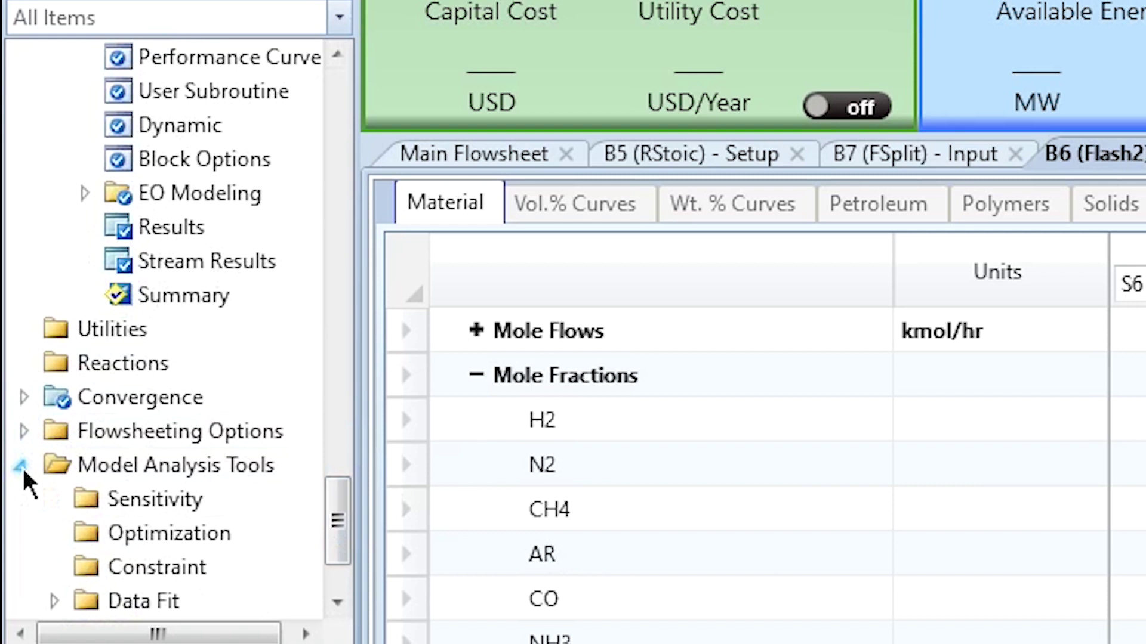
left_click(21, 431)
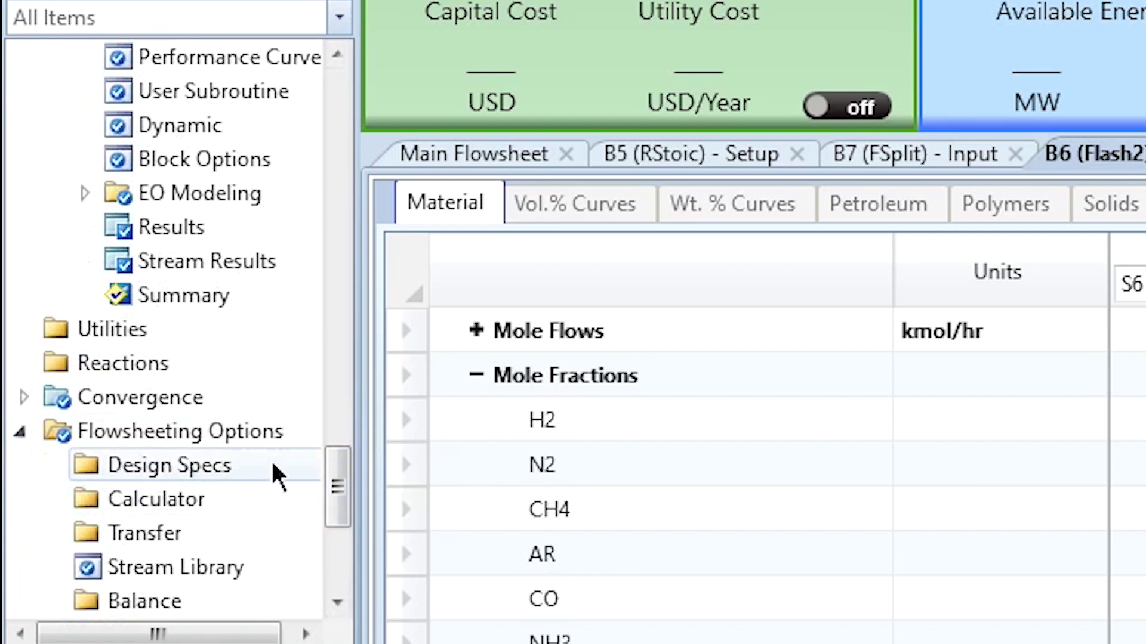
left_click_drag(340, 480, 342, 540)
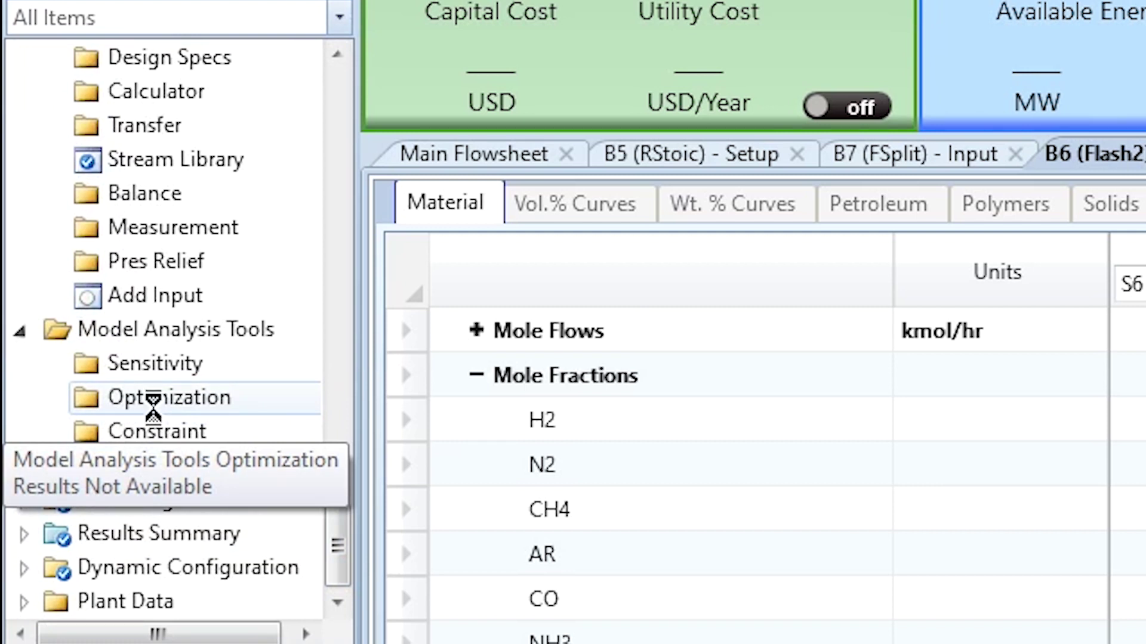
left_click(149, 399)
left_click(482, 242)
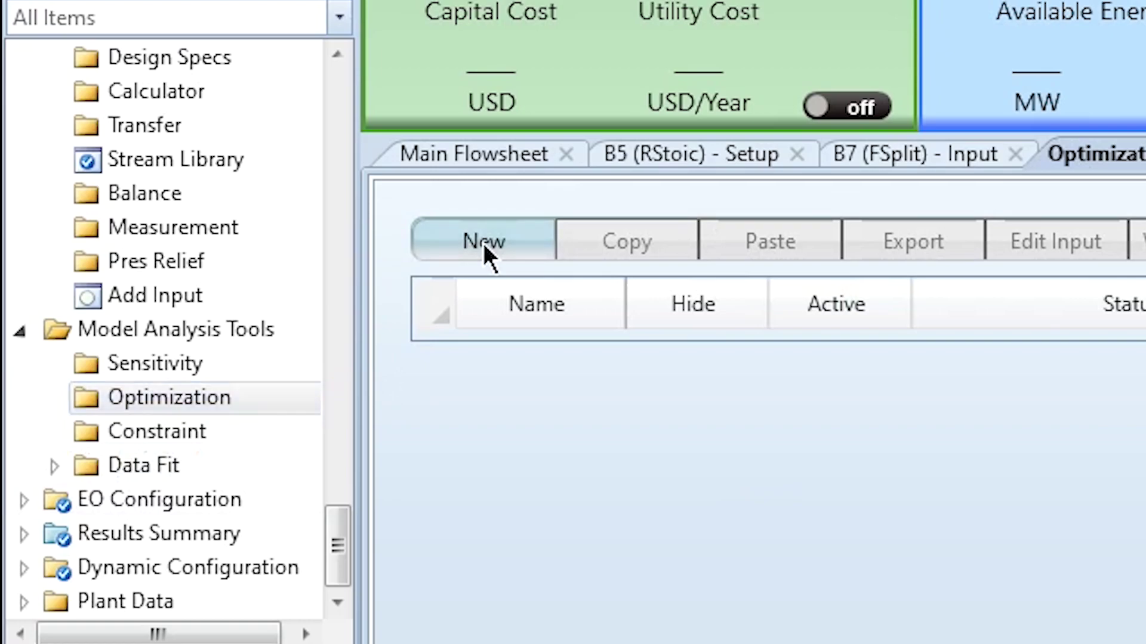
key("Return")
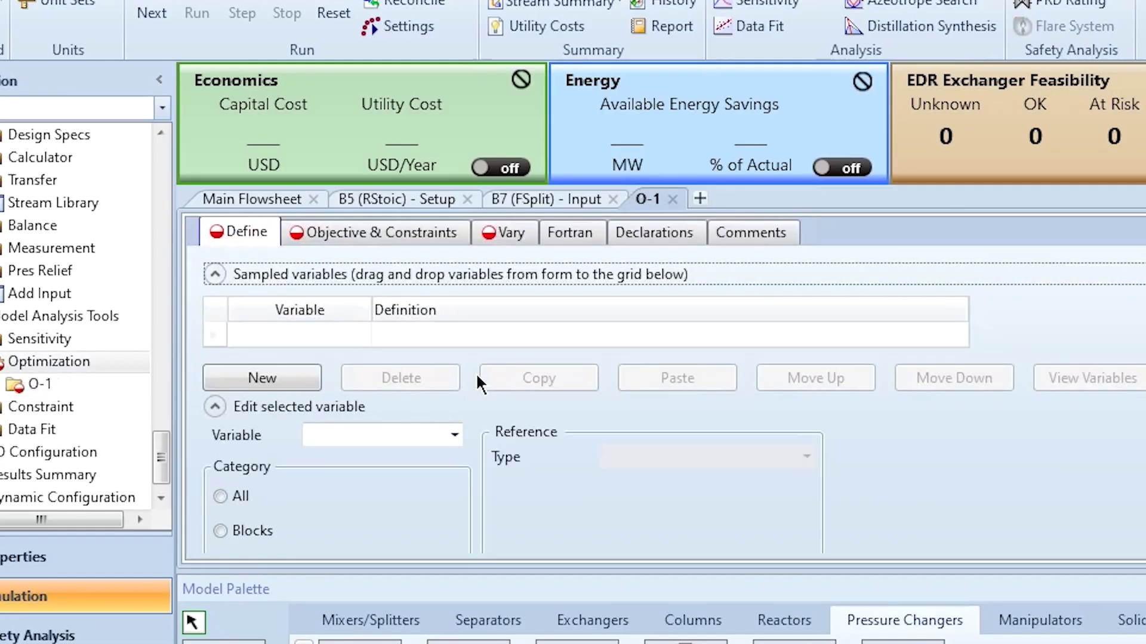
Step: Define variable AMMONIA as the Mole-Frac of NH3 in stream S7
left_click(230, 379)
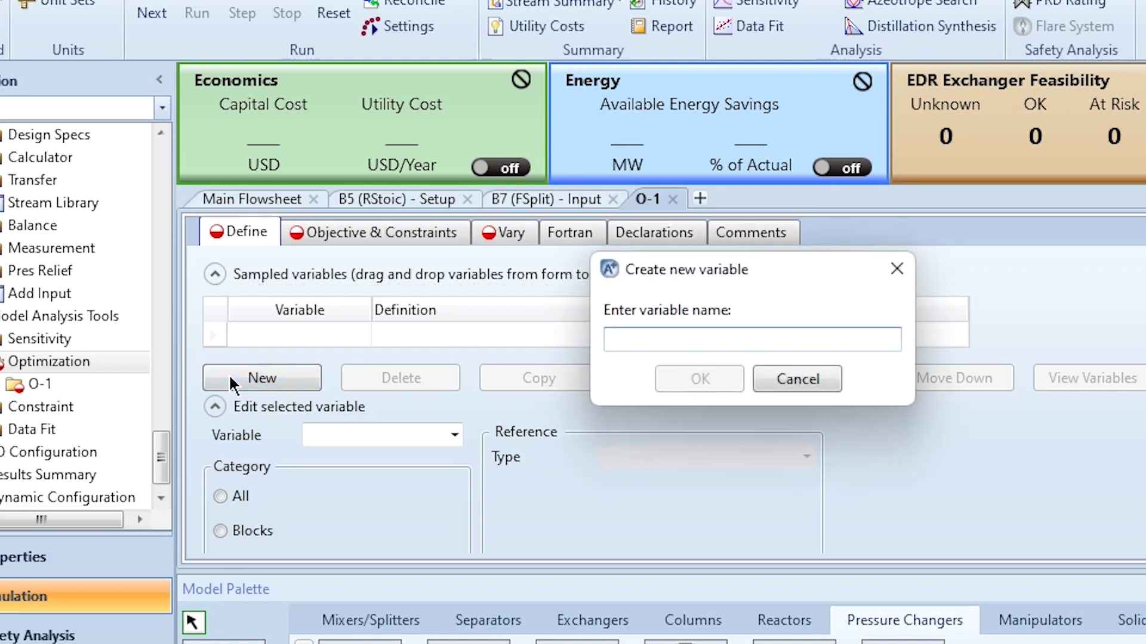
type("AMMONIA")
key("Return")
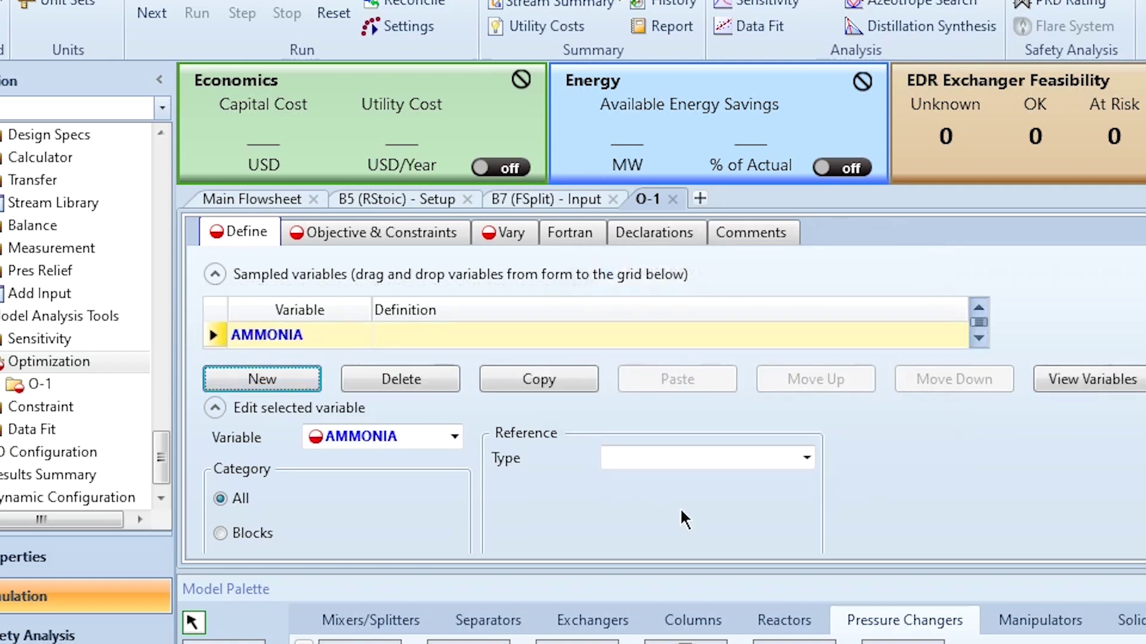
left_click(757, 461)
type("Mole-Frac")
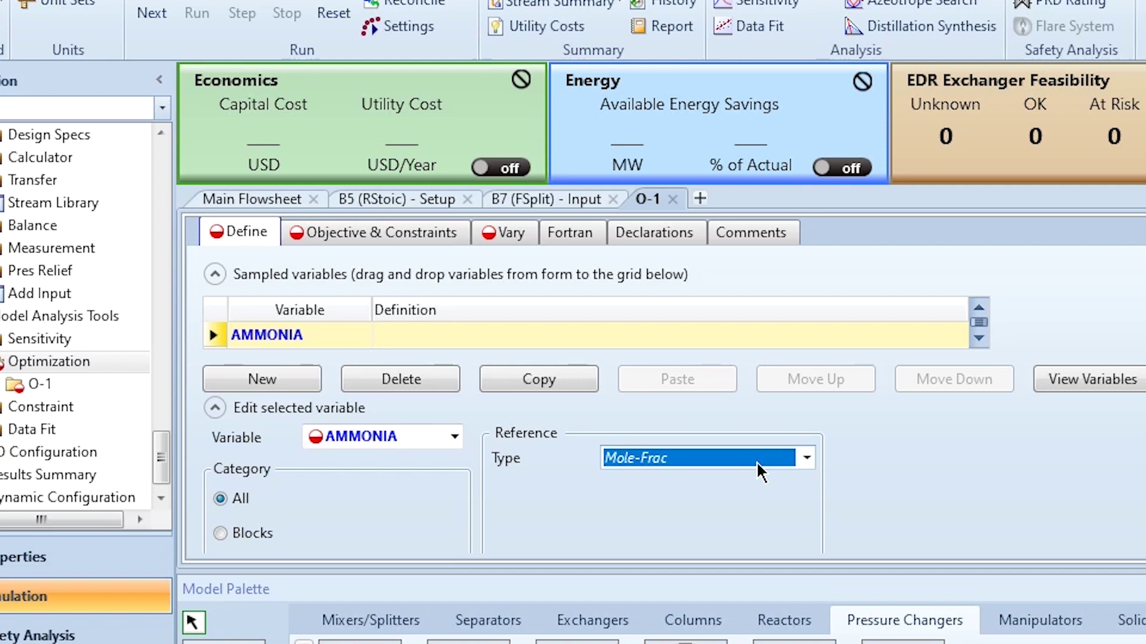
key("Tab")
left_click(725, 487)
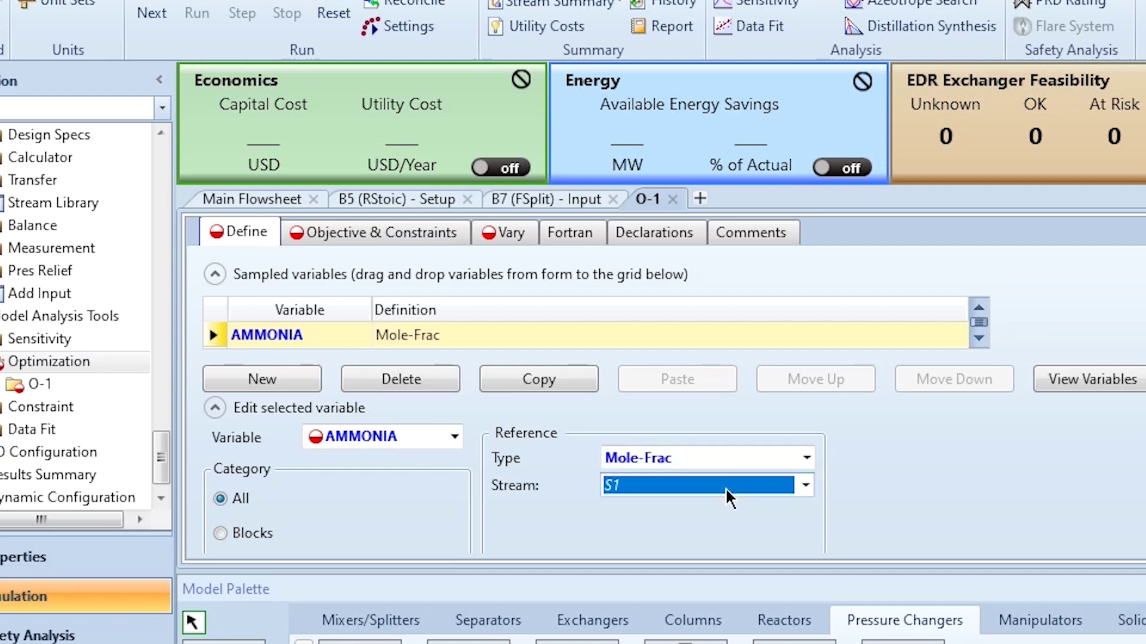
type("S7")
key("Return")
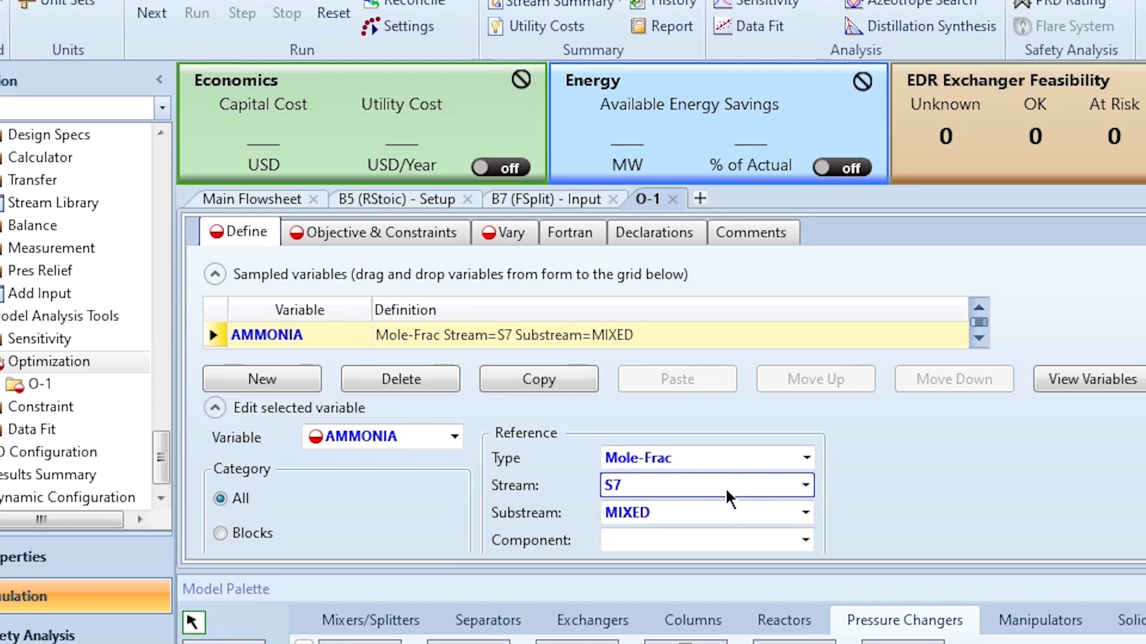
left_click(284, 205)
left_click(639, 205)
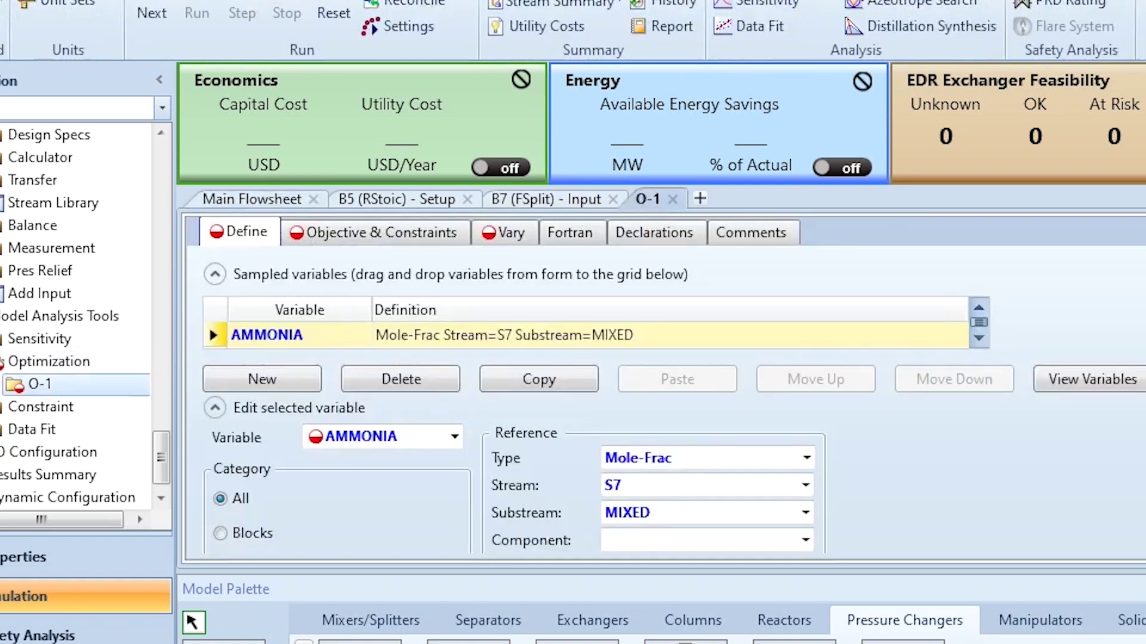
scroll(1102, 389, "down", 3)
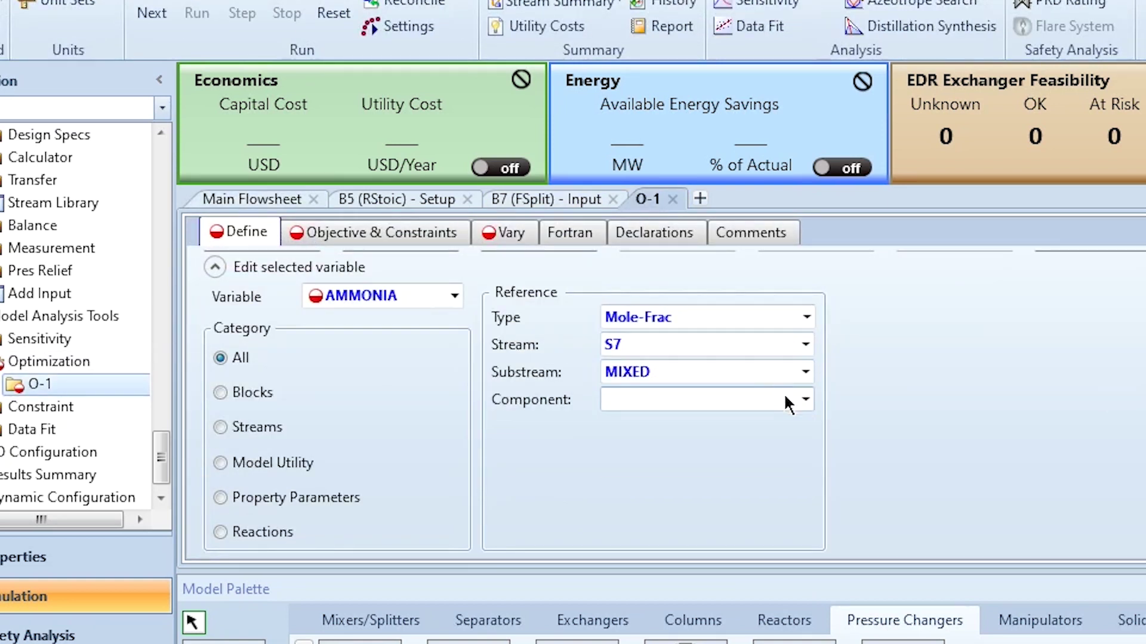
left_click(805, 400)
left_click(646, 538)
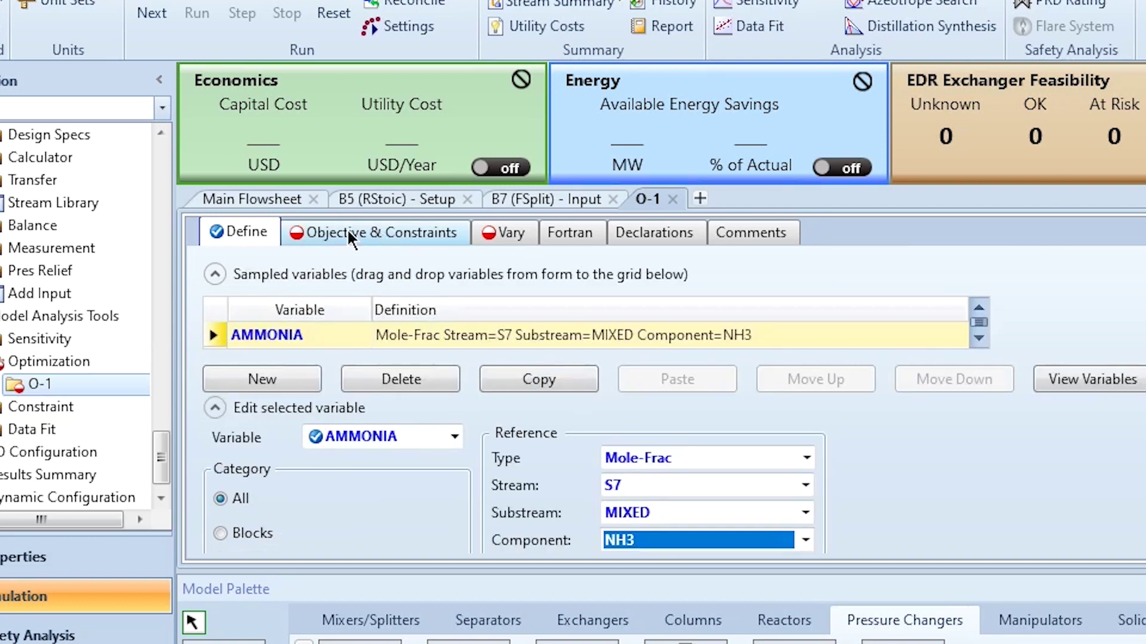
Step: Set O-1's objective to maximize AMMONIA
left_click(348, 231)
left_click(344, 324)
type("AMMONIA")
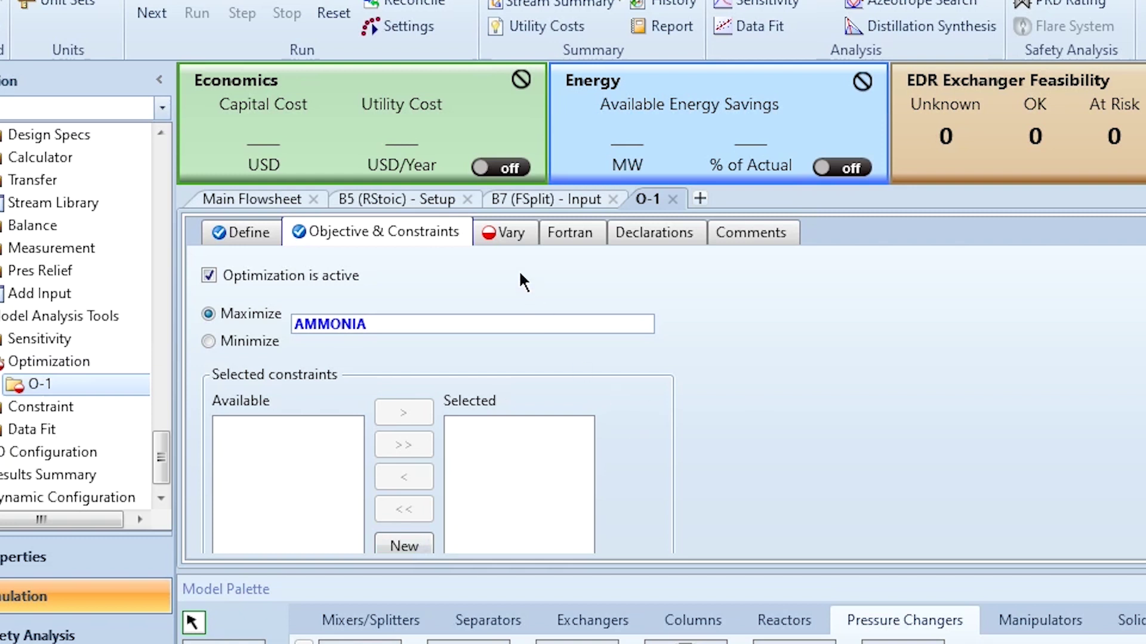
Step: Add a manipulated variable: Block-Var B7 FLOW/FRAC for outlet stream S9
left_click(500, 233)
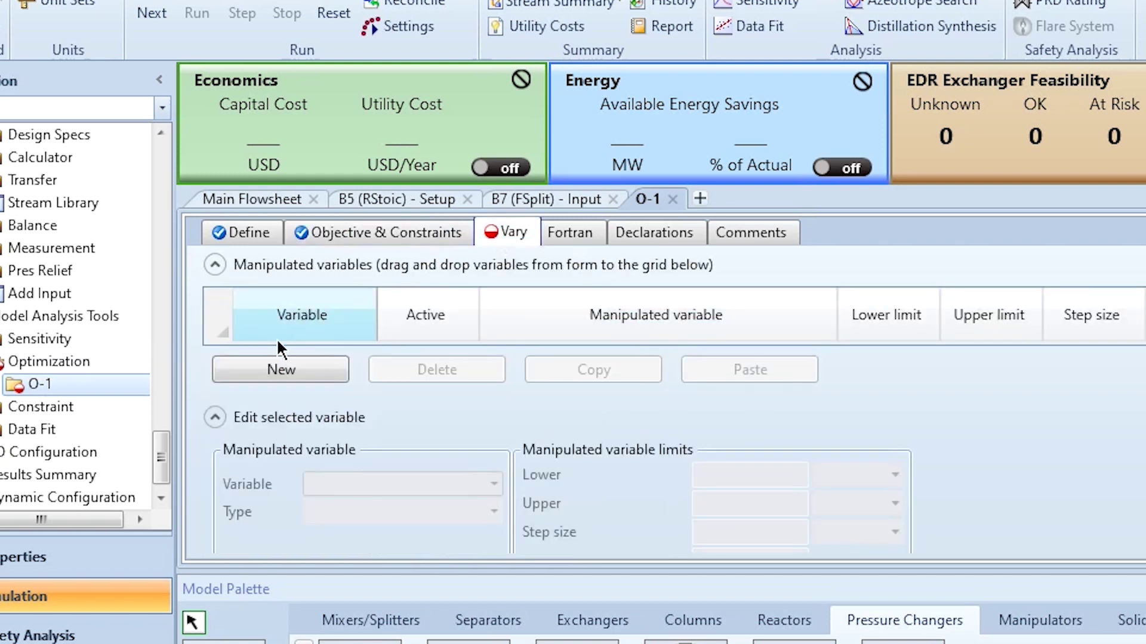
left_click(261, 373)
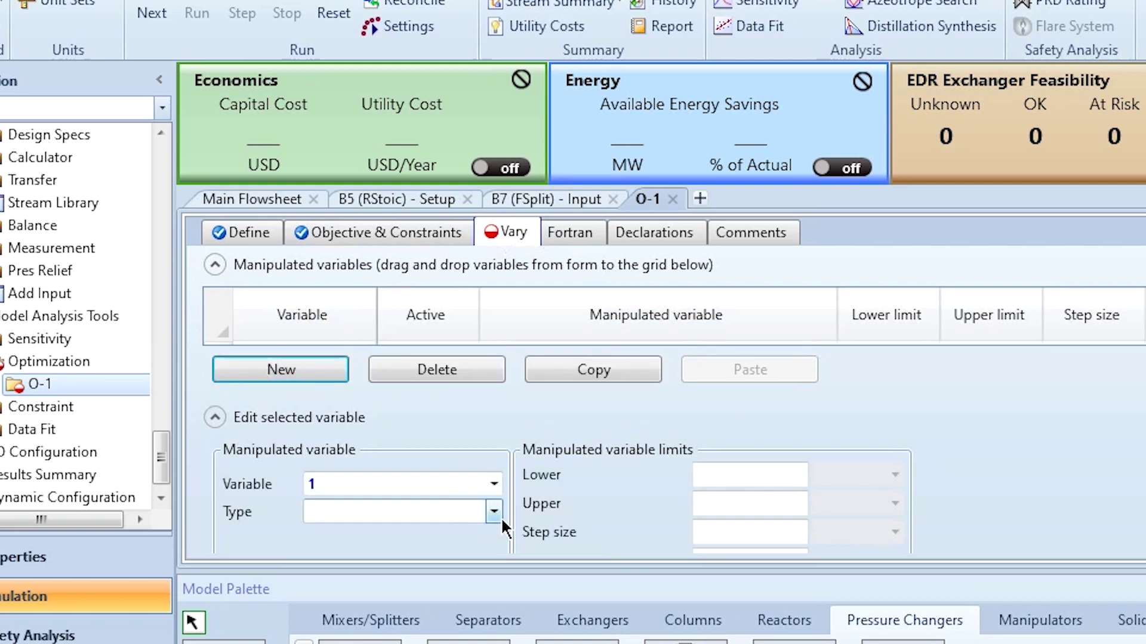
left_click(224, 200)
left_click(1018, 472)
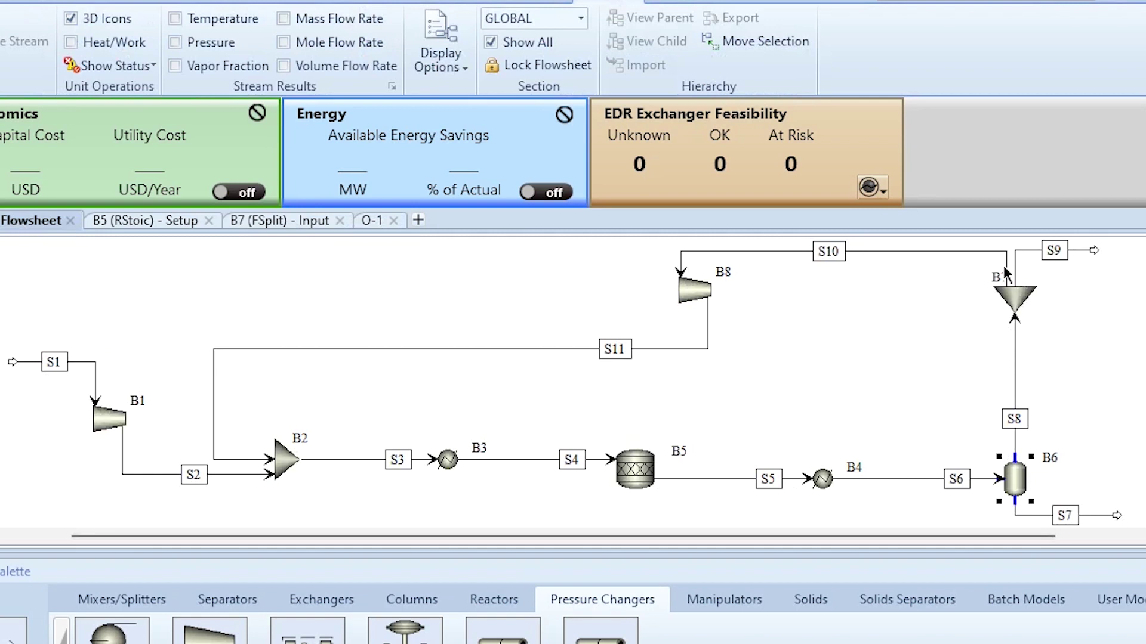
left_click(362, 222)
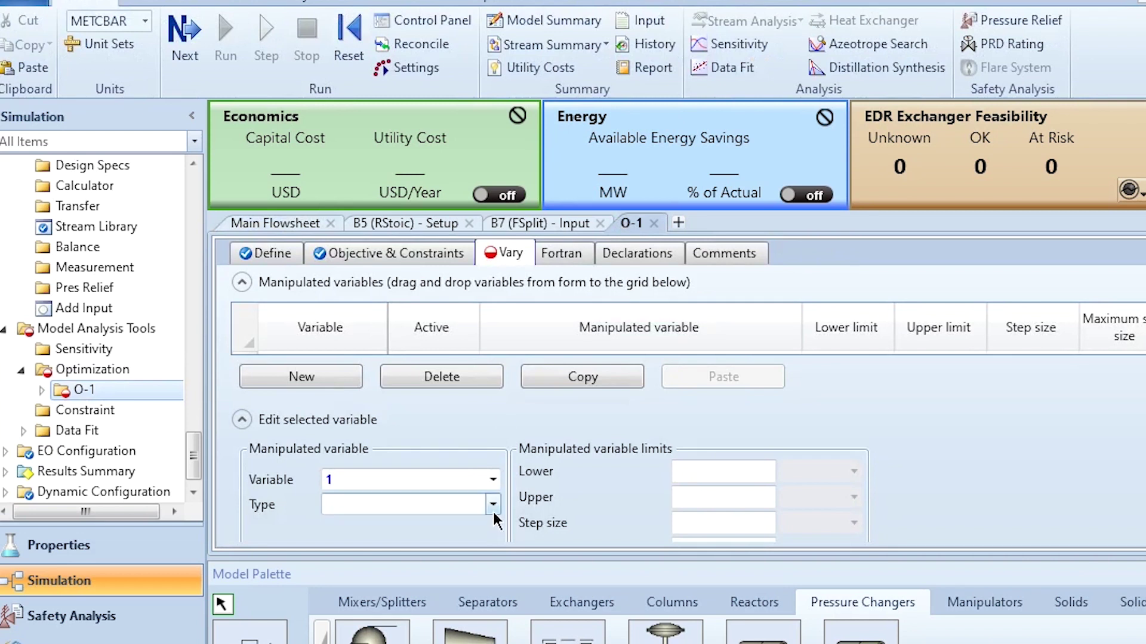
left_click(493, 505)
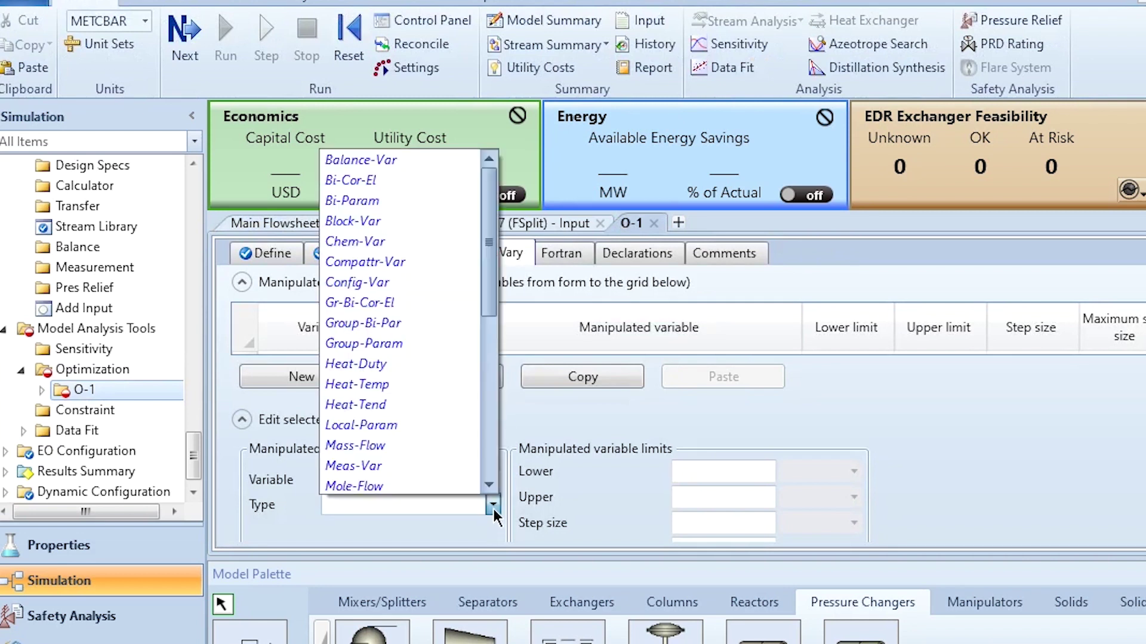
left_click(393, 232)
left_click(239, 224)
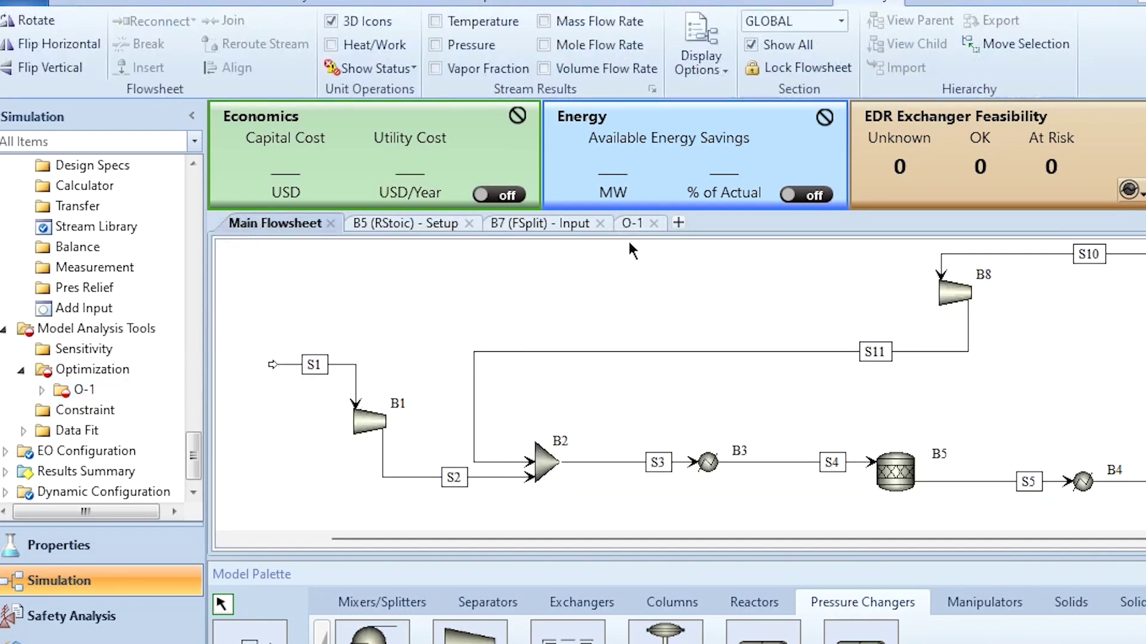
left_click(626, 224)
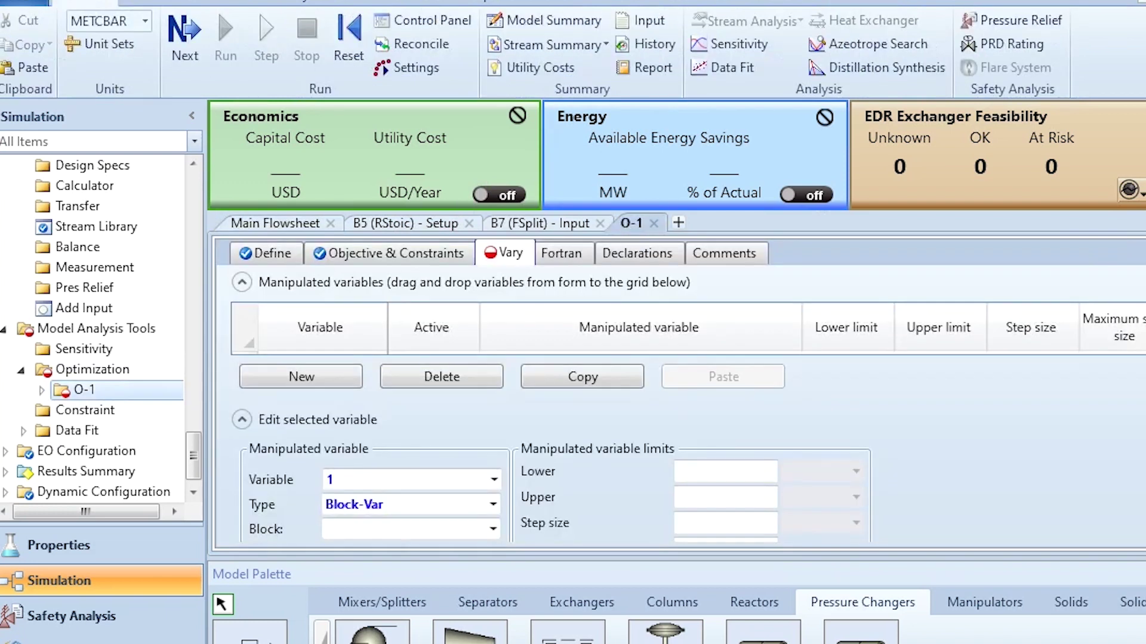
scroll(420, 491, "down", 1)
left_click(420, 469)
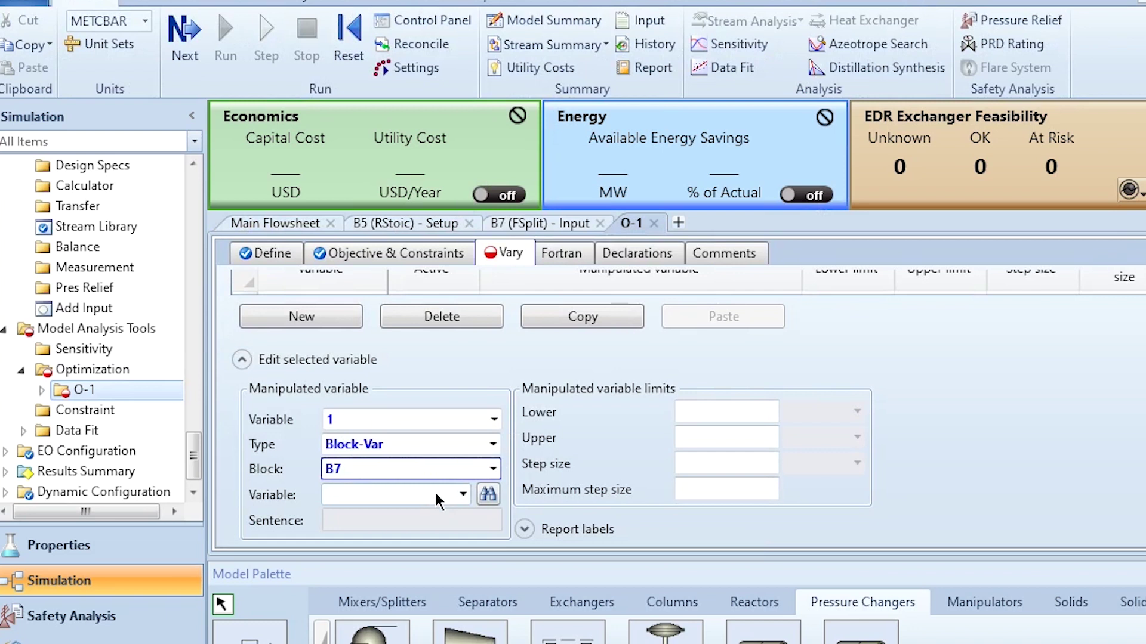
left_click(437, 500)
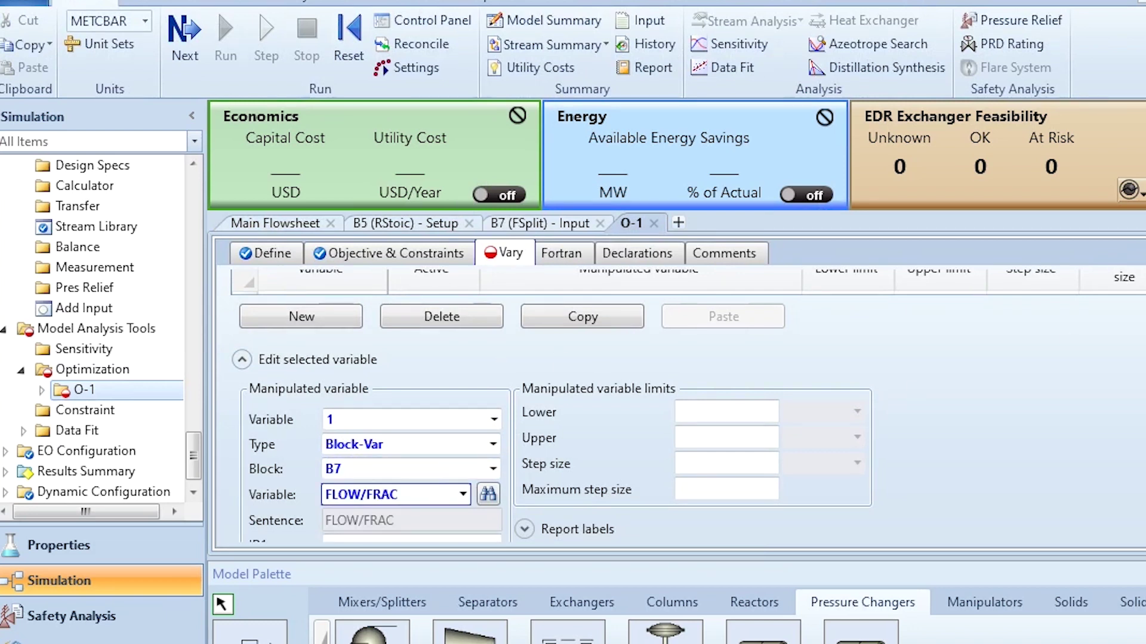
left_click(449, 545)
left_click(417, 584)
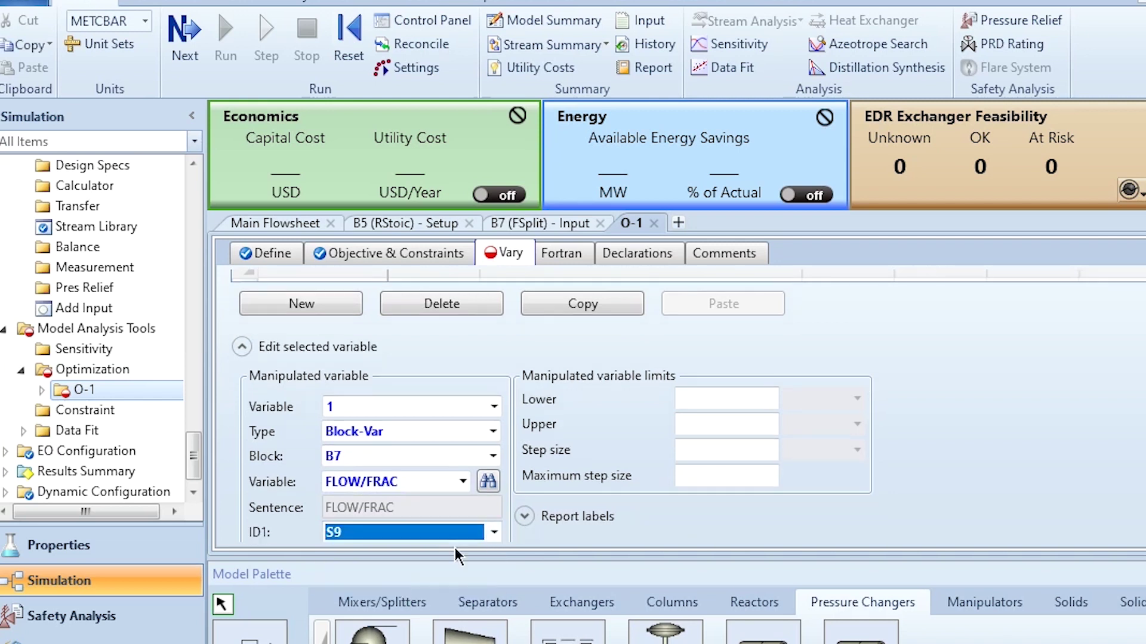
Step: Limit the varied split fraction between 0.01 and 0.1
left_click(723, 394)
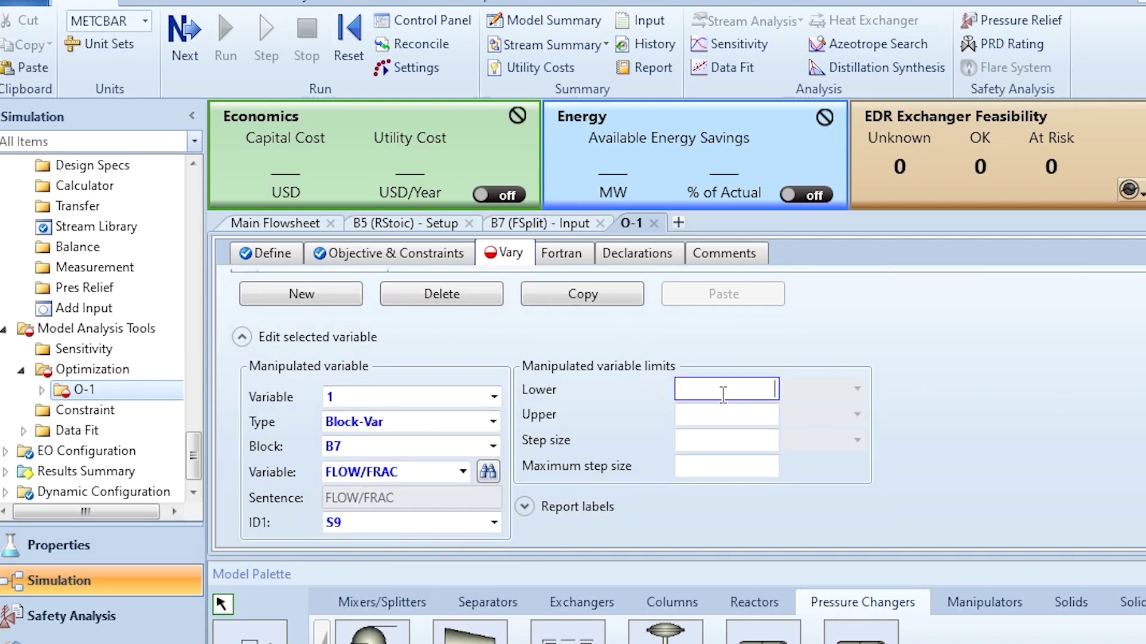
type("0.01")
key("Return")
left_click(732, 413)
type("0.1")
key("Return")
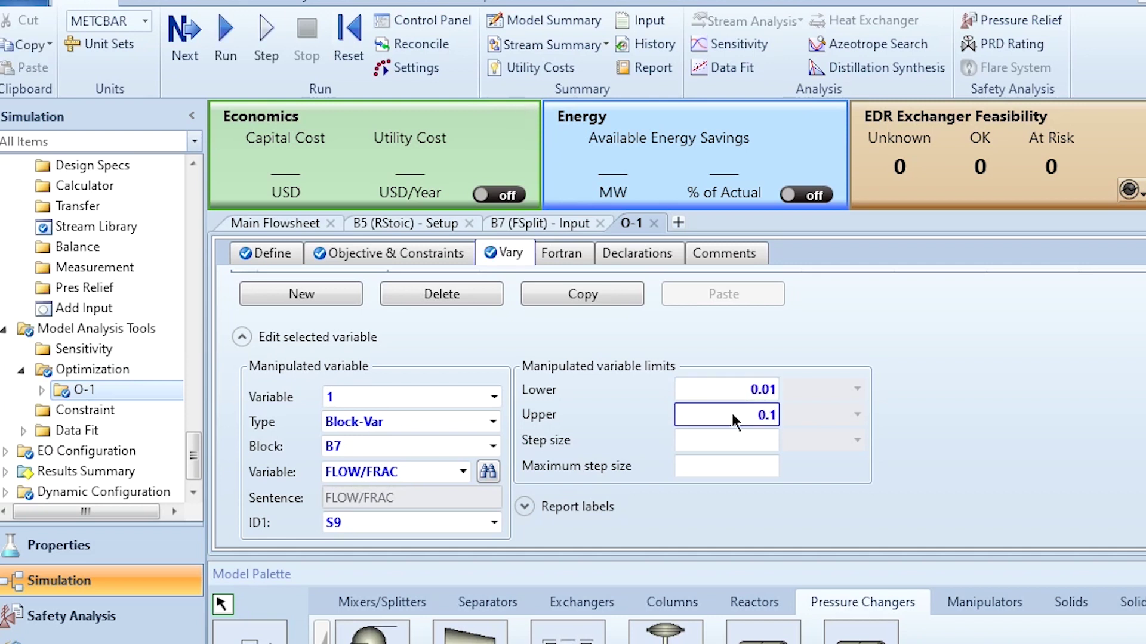
Step: Reinitialize and run the simulation with the optimization
left_click(342, 53)
key("Return")
left_click(210, 73)
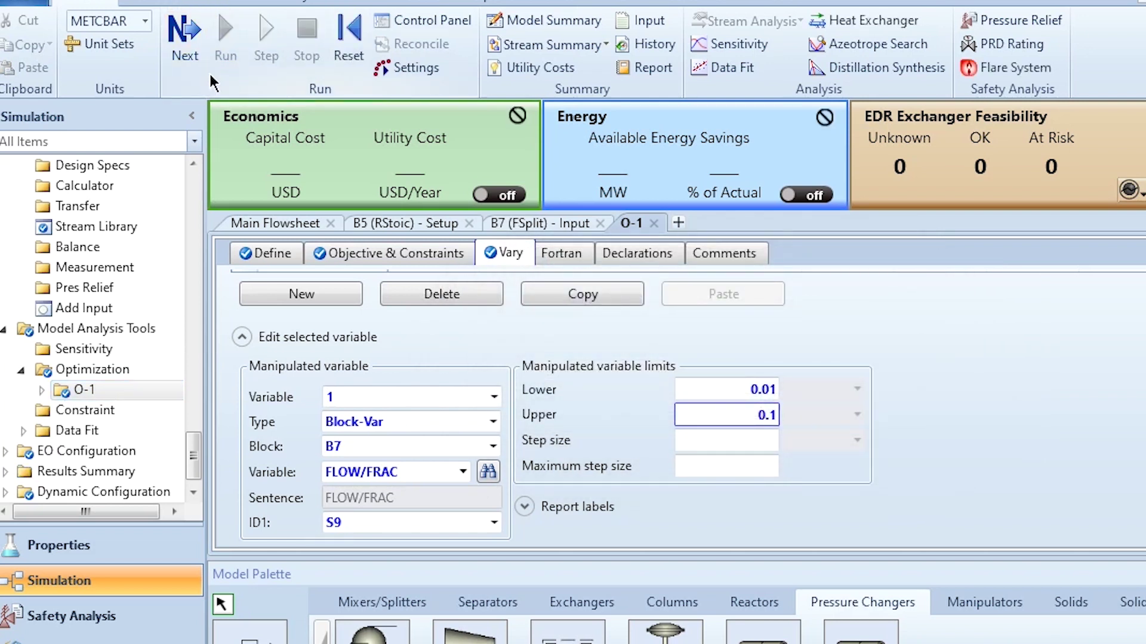
Step: View O-1's results summary (objective 0.961319981), then open the empty Constraint list
left_click(41, 391)
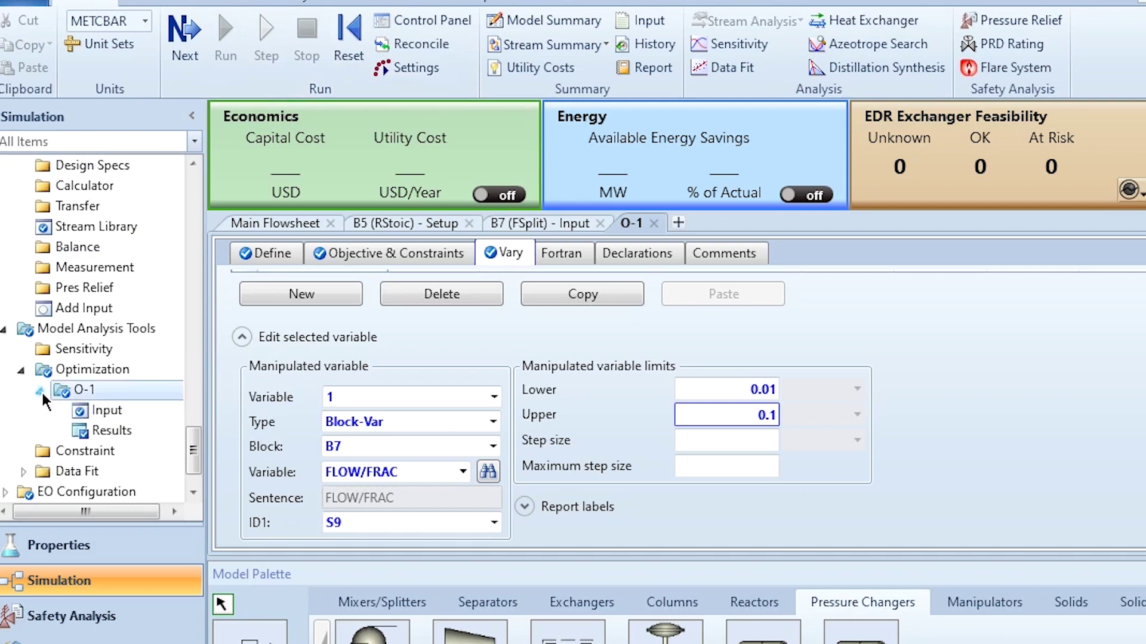
left_click(94, 430)
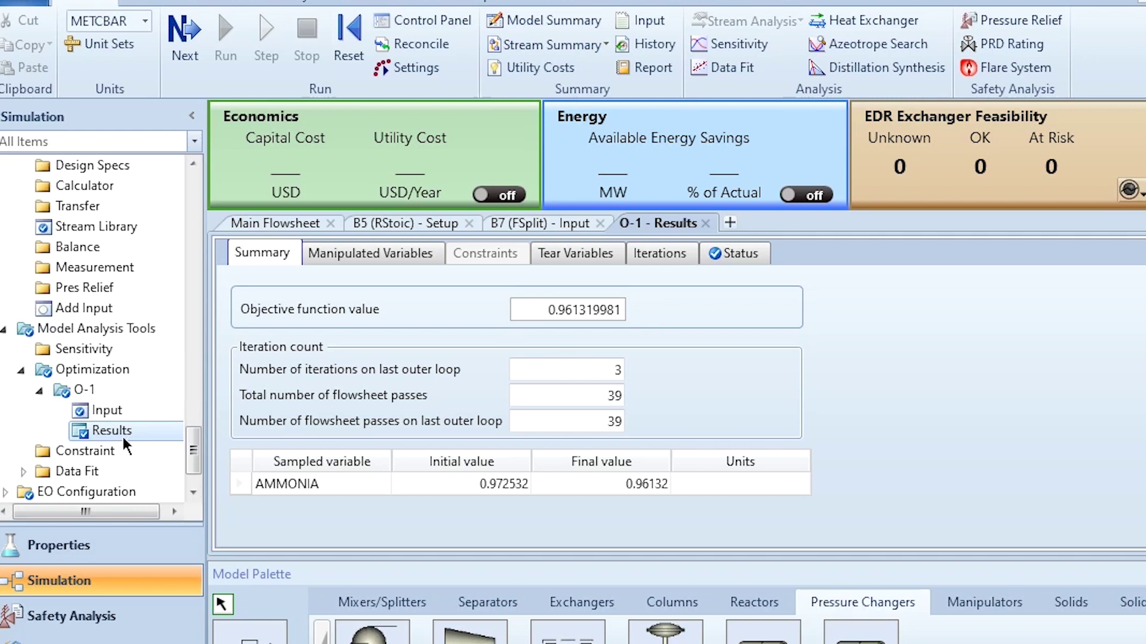
left_click(45, 451)
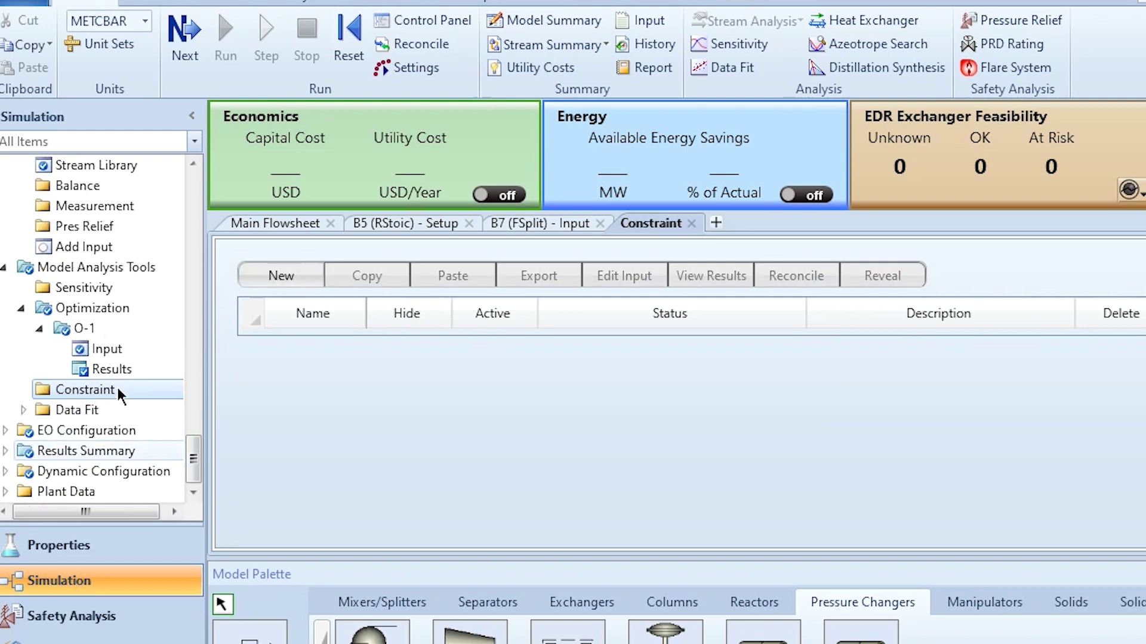
Step: Create constraint C-1 with variable AMMONIA as the NH3 mole fraction in S7
left_click(285, 276)
key("Return")
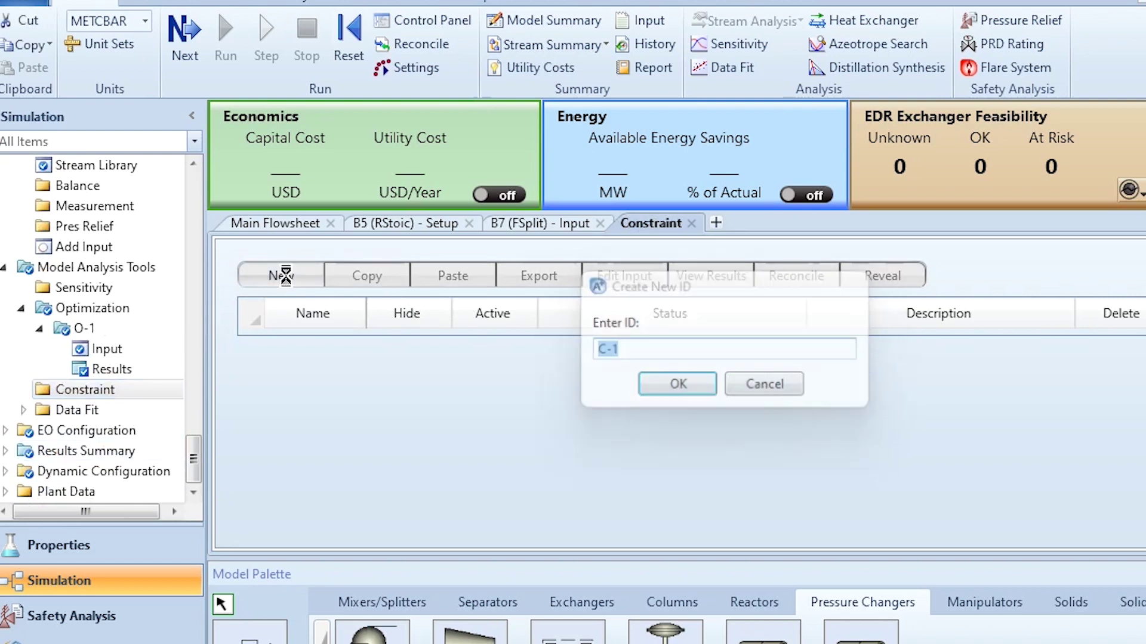
left_click(303, 383)
type("AMMONIA")
key("Return")
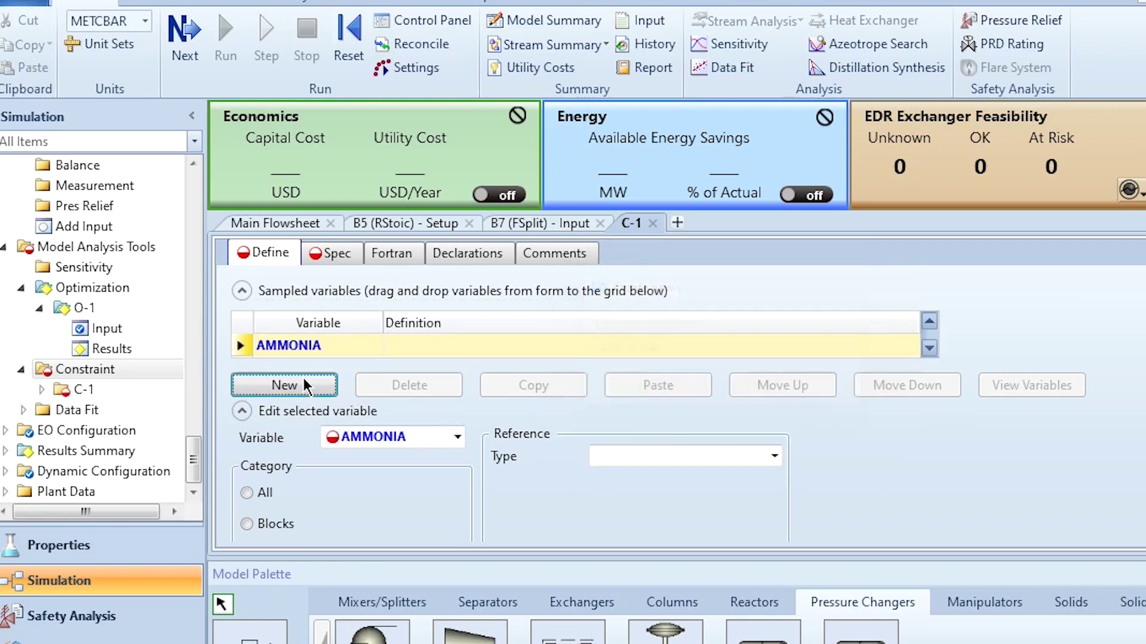
left_click(726, 451)
type("Mole-Frac")
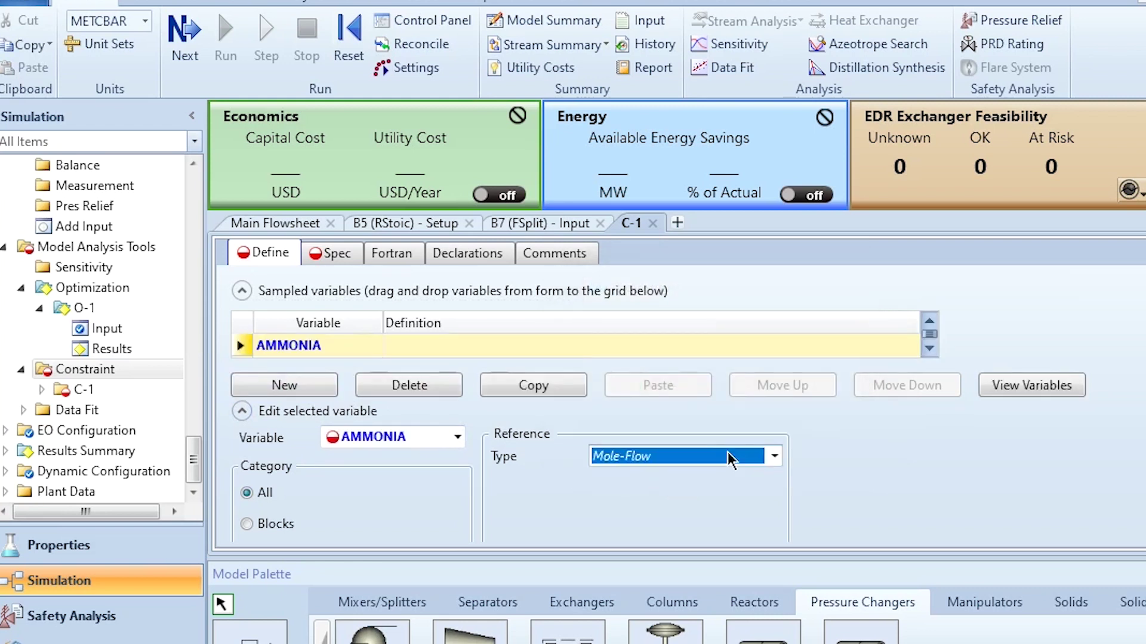
key("Tab")
left_click(661, 478)
type("S7")
key("Tab")
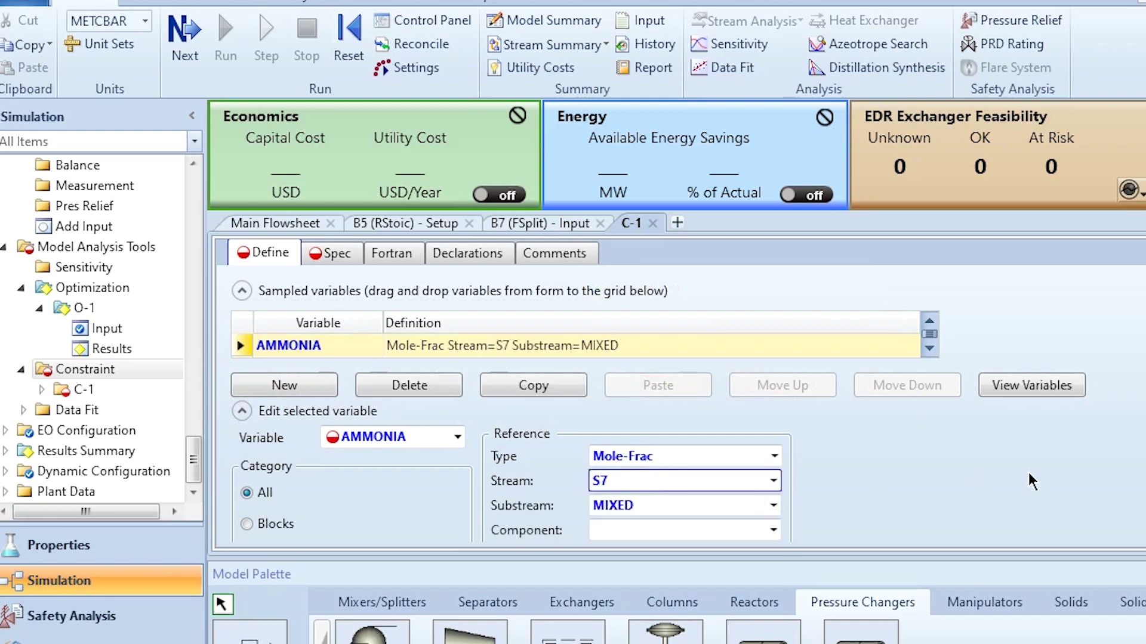
left_click(734, 524)
type("NH3")
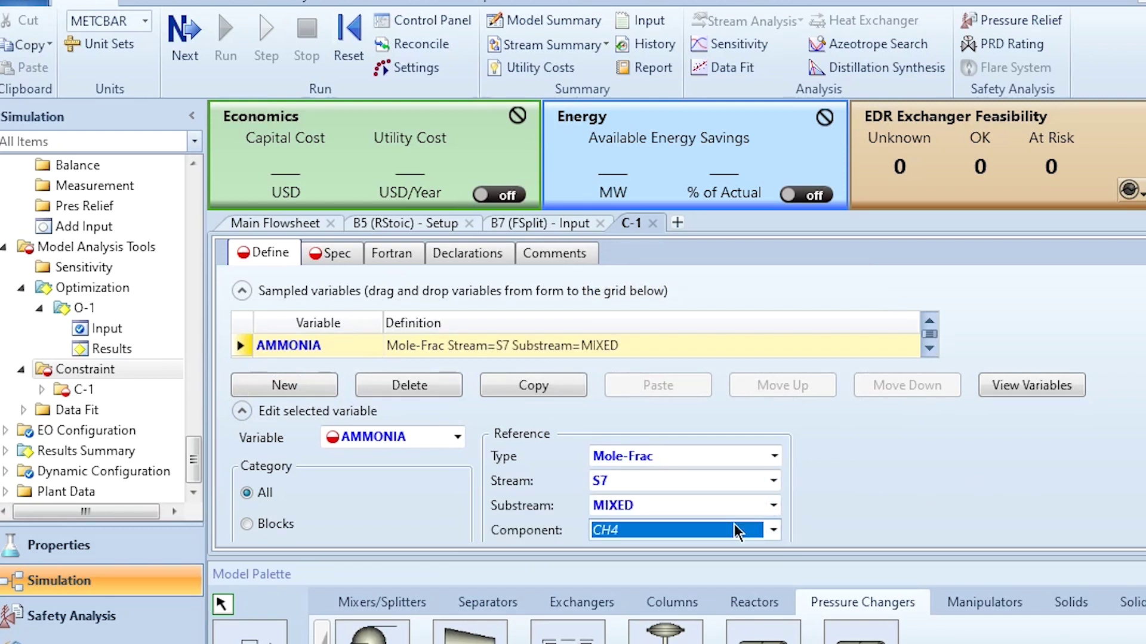
key("Return")
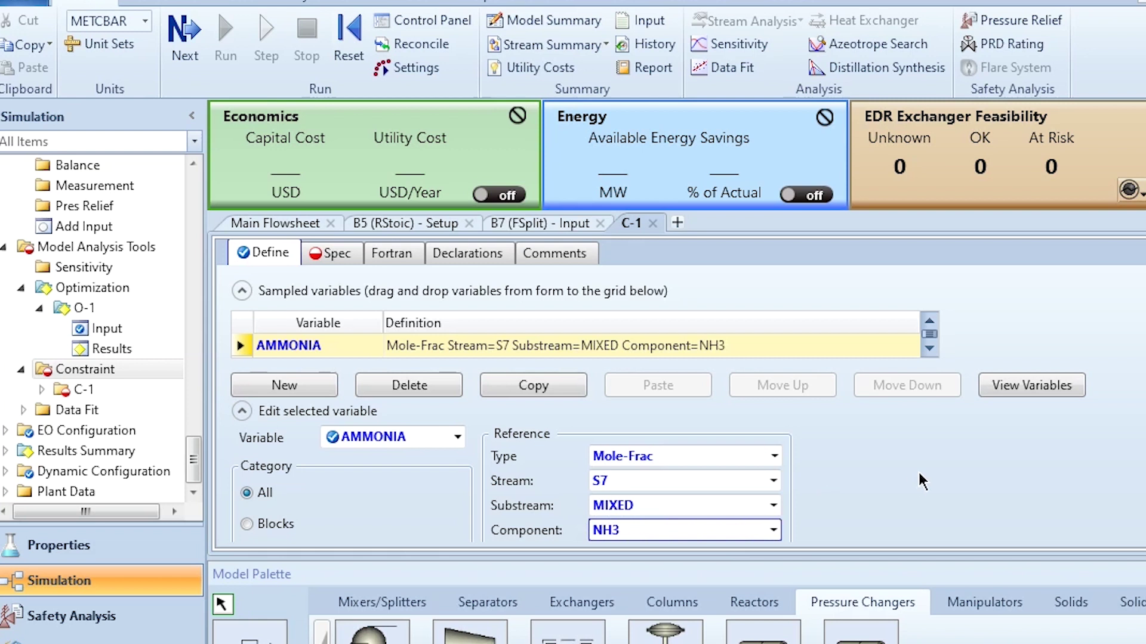
Step: Specify AMMONIA equal to 0.96 with a tolerance of 0.0001
left_click(321, 254)
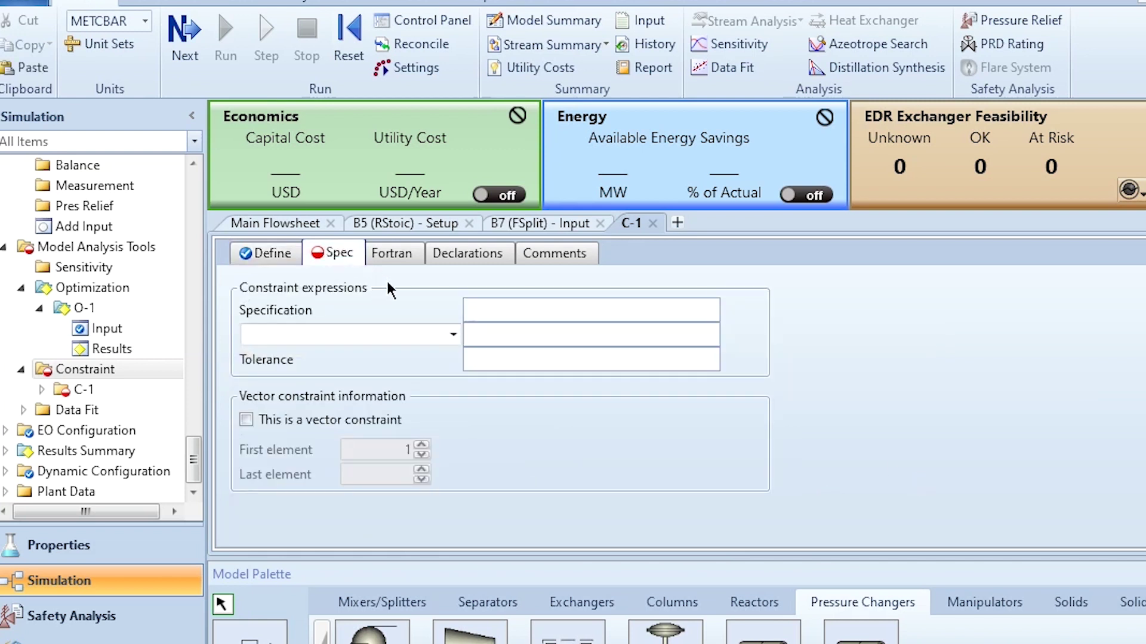
left_click(452, 336)
left_click(395, 356)
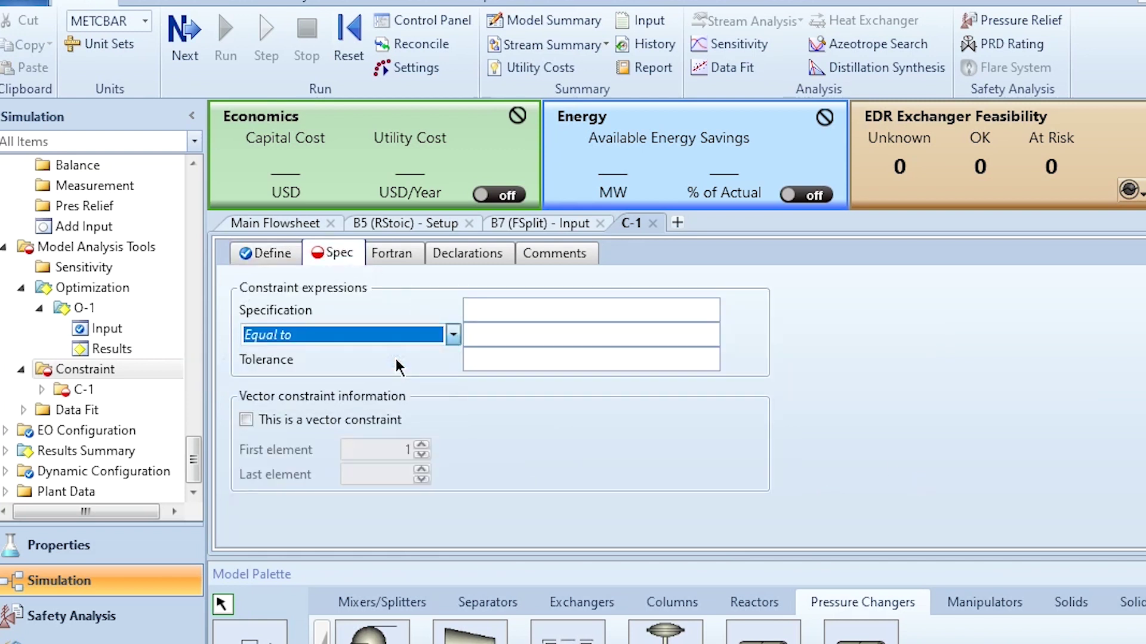
left_click(545, 310)
type("AMMONIA")
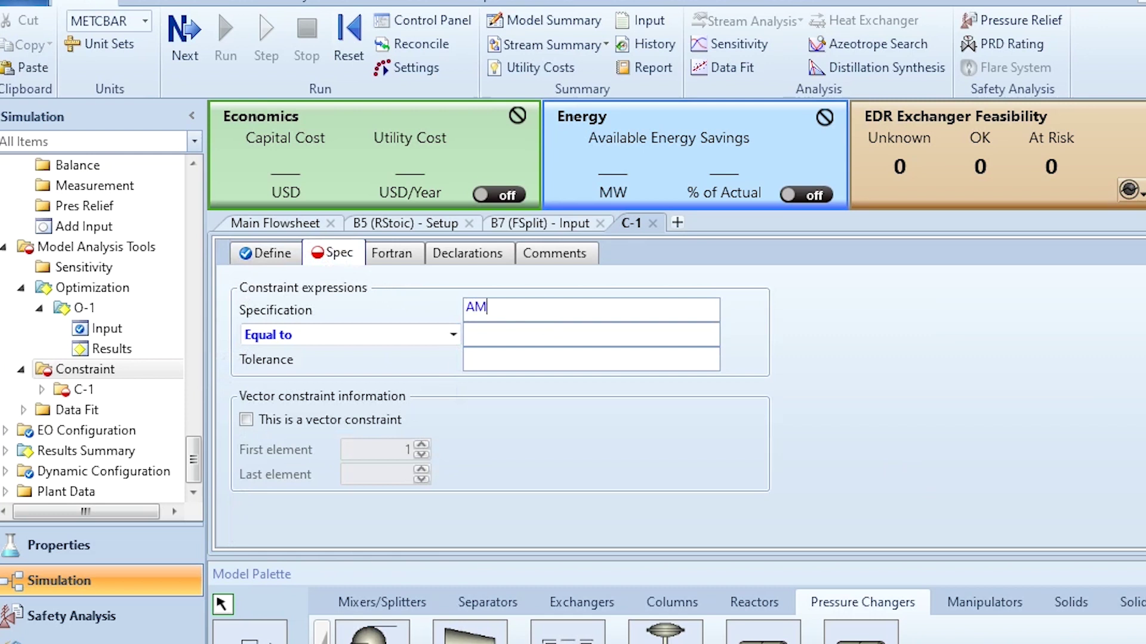
key("Tab")
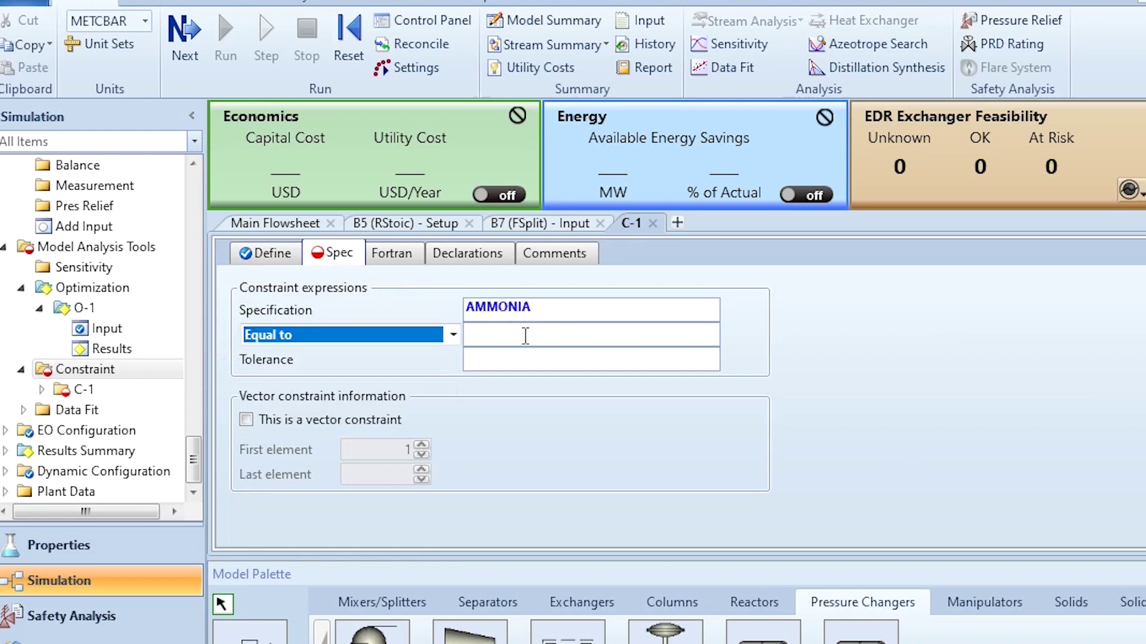
left_click(530, 332)
type("0.96")
left_click(522, 366)
type("0.0001")
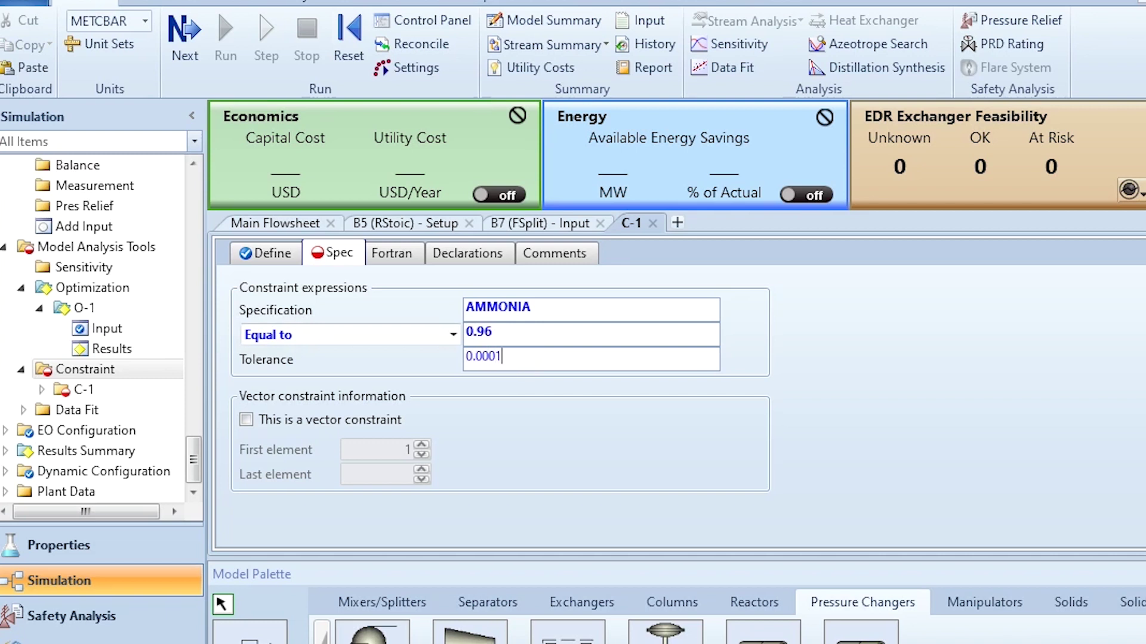
key("Return")
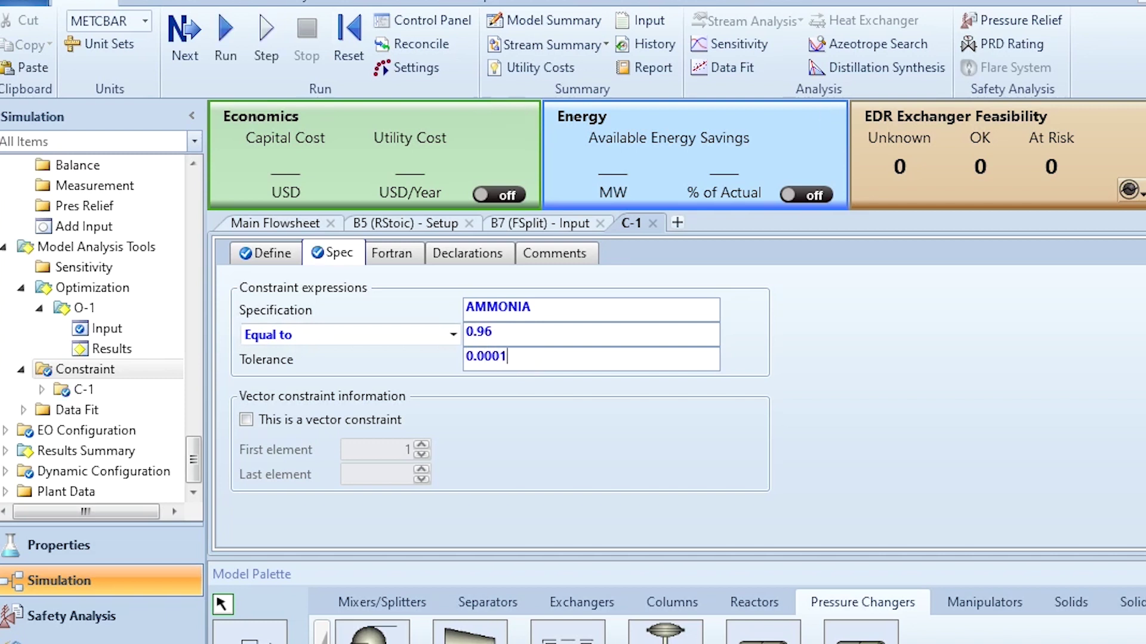
double_click(72, 307)
Step: Add constraint C-1 to O-1, reinitialize and rerun the simulation, and open O-1 results
left_click(332, 253)
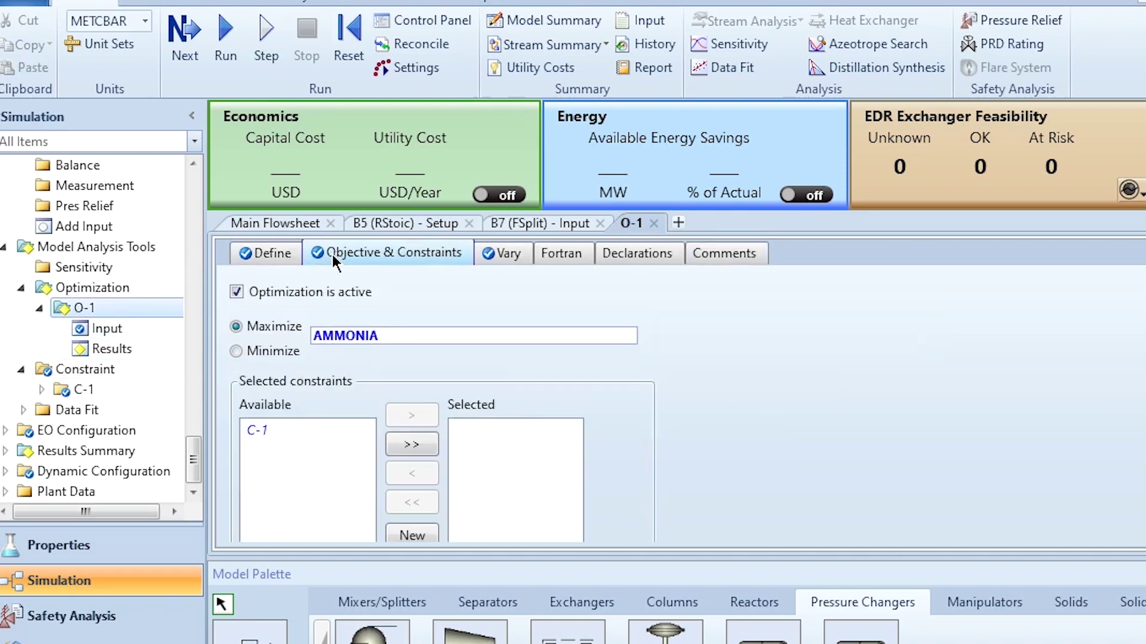
left_click(411, 443)
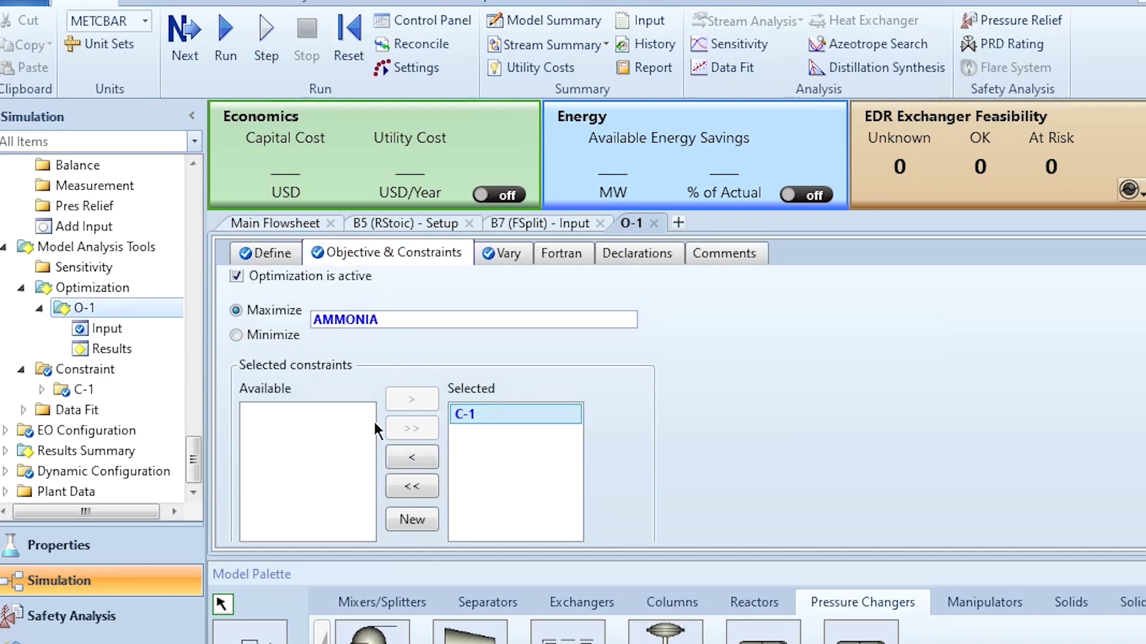
left_click(349, 53)
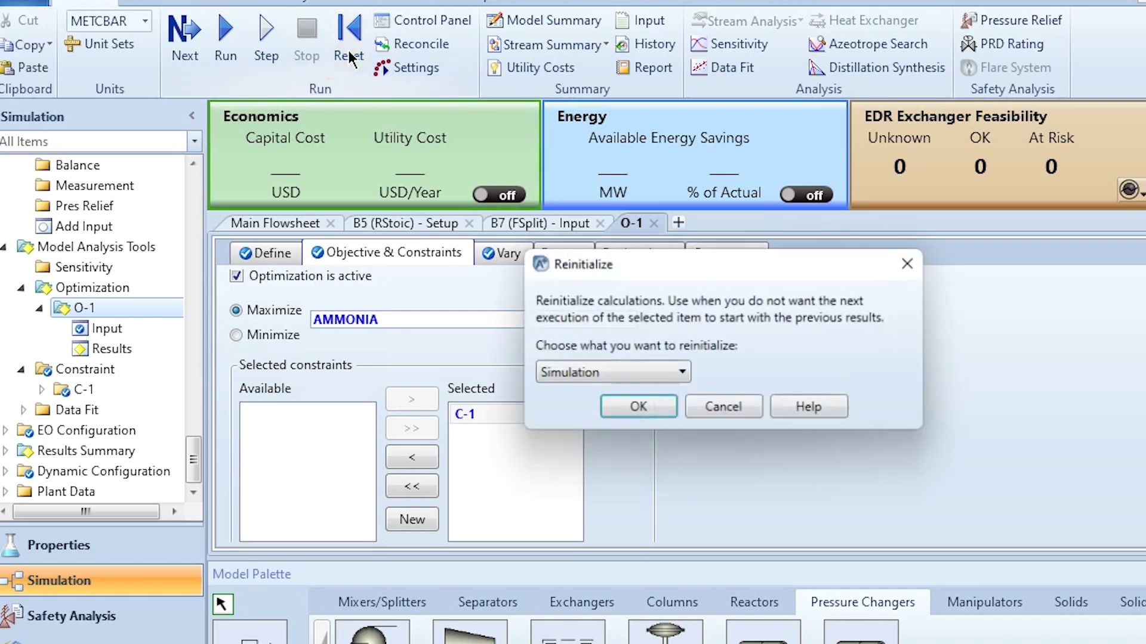
key("Return")
left_click(217, 60)
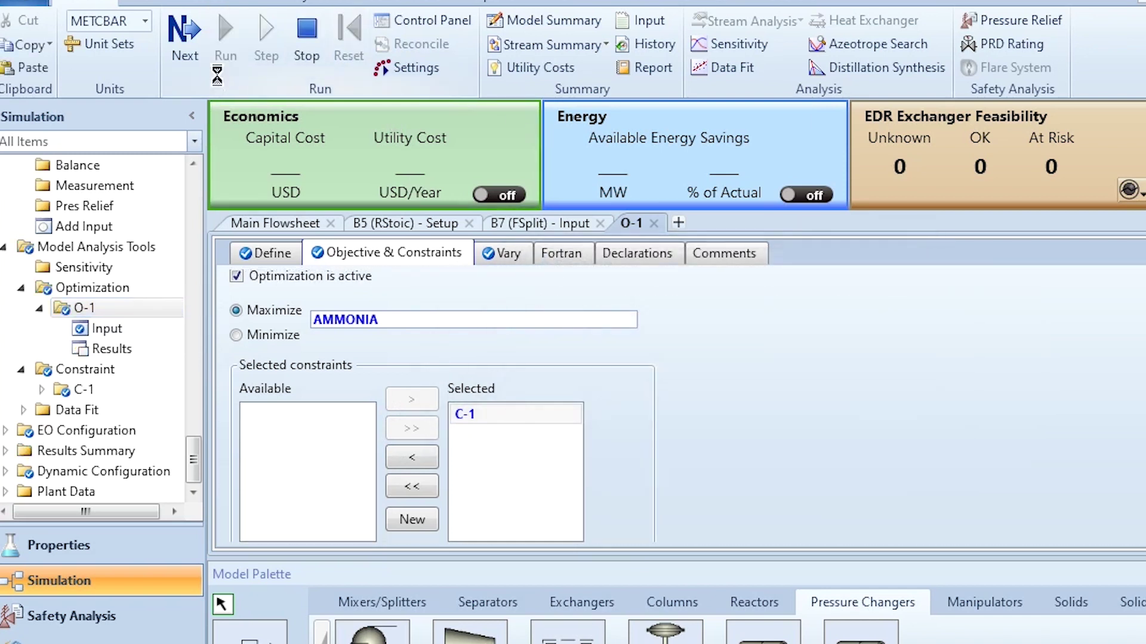
double_click(130, 352)
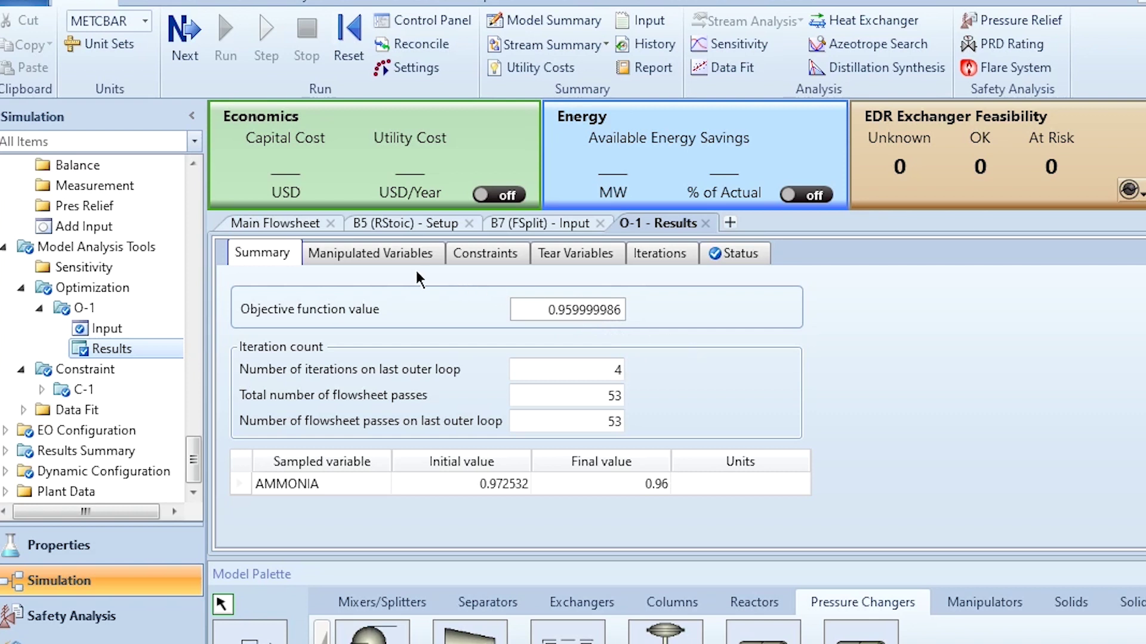
Step: Check O-1's B7 S9 split fraction result (about 0.0785, status OK), then return to the main flowsheet
left_click(400, 261)
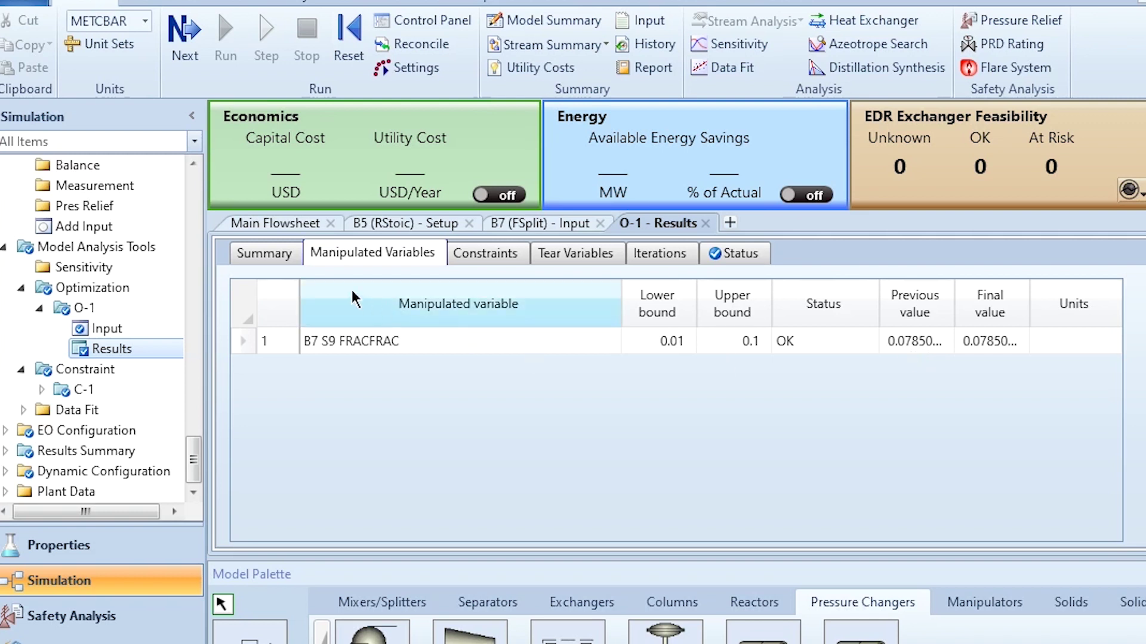
left_click(274, 223)
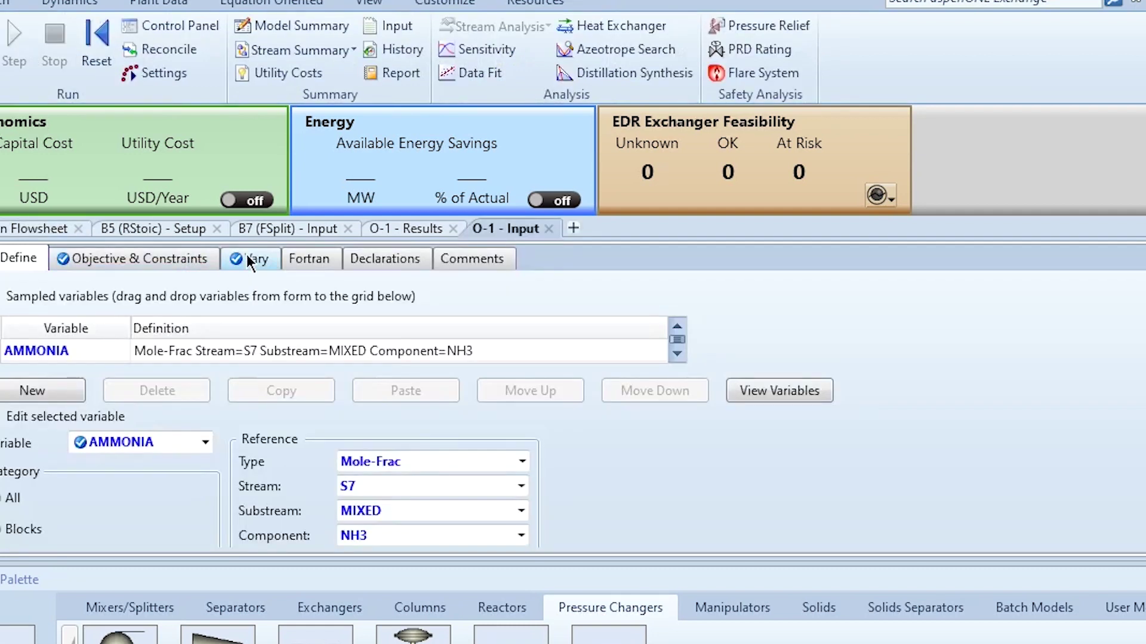
Step: Make O-1 vary block B6 variable TEMP with lower limit 0 and upper limit 30
left_click(246, 254)
scroll(800, 465, "down", 2)
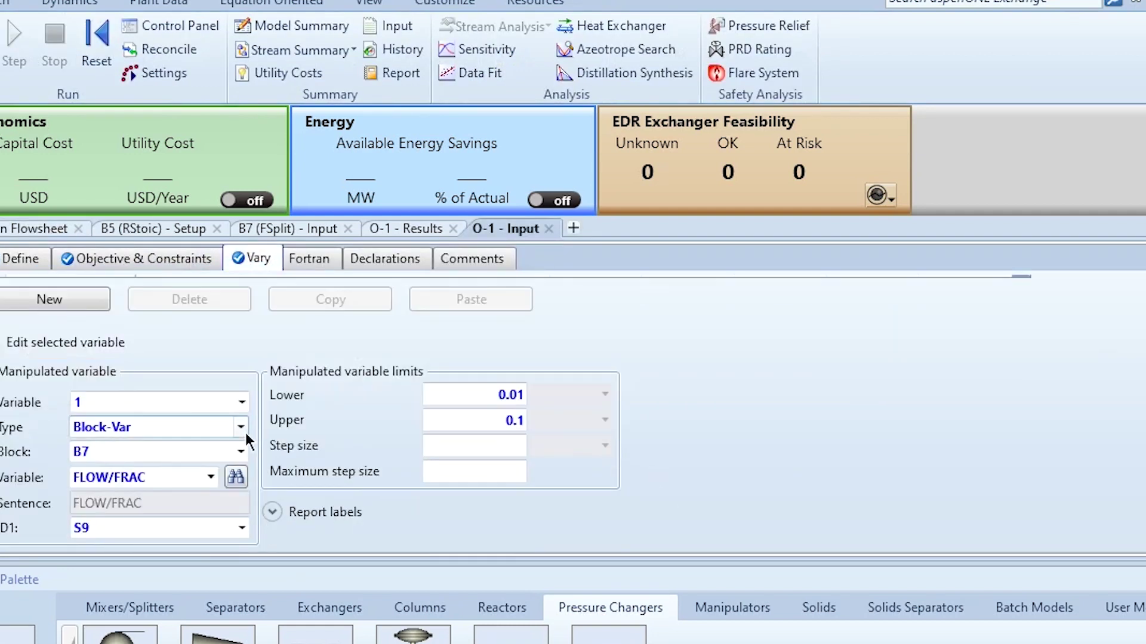
left_click(240, 452)
left_click(109, 576)
left_click(148, 495)
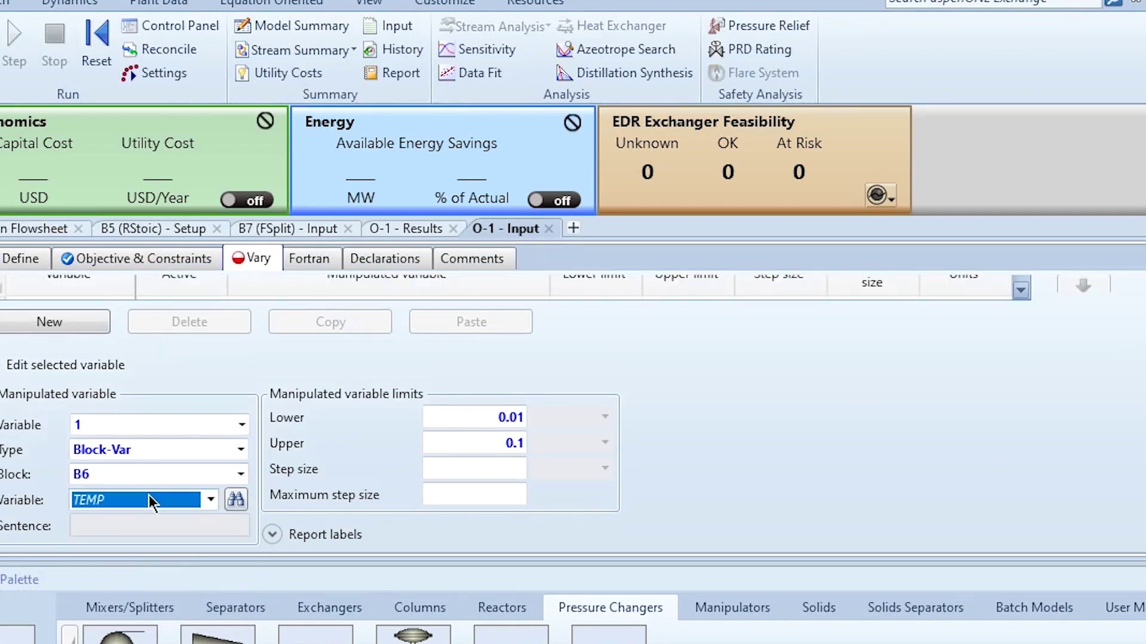
left_click(481, 420)
key("BackSpace")
type("0")
key("Tab")
type("30")
Step: Reinitialize, rerun the optimization, and open O-1 results showing B6 at 21.01 C
left_click(90, 60)
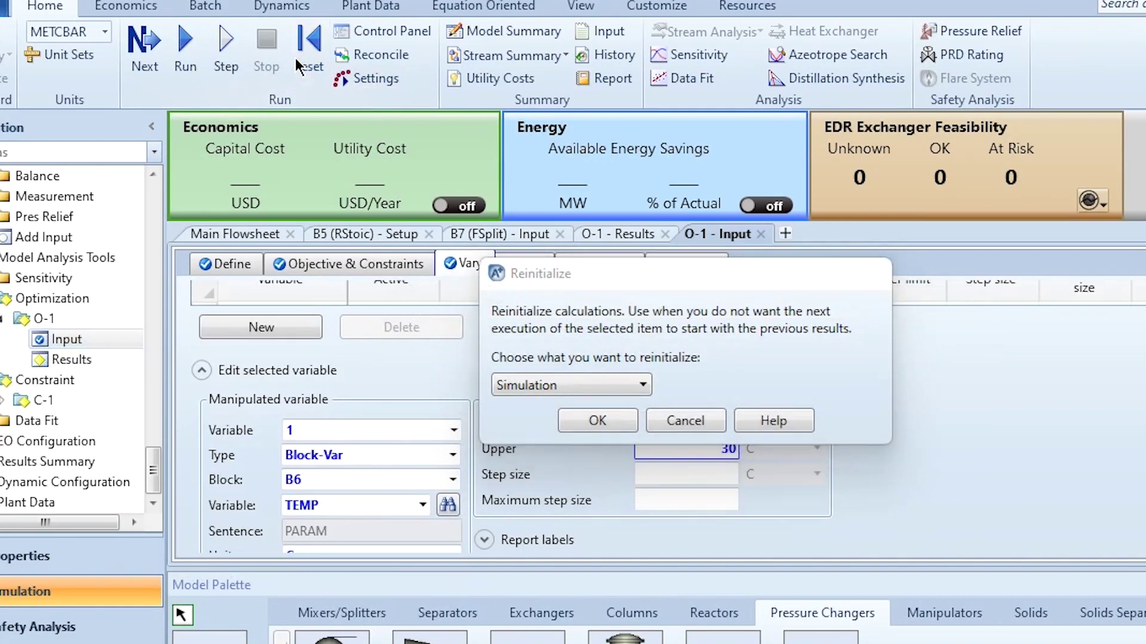
key("Return")
left_click(175, 74)
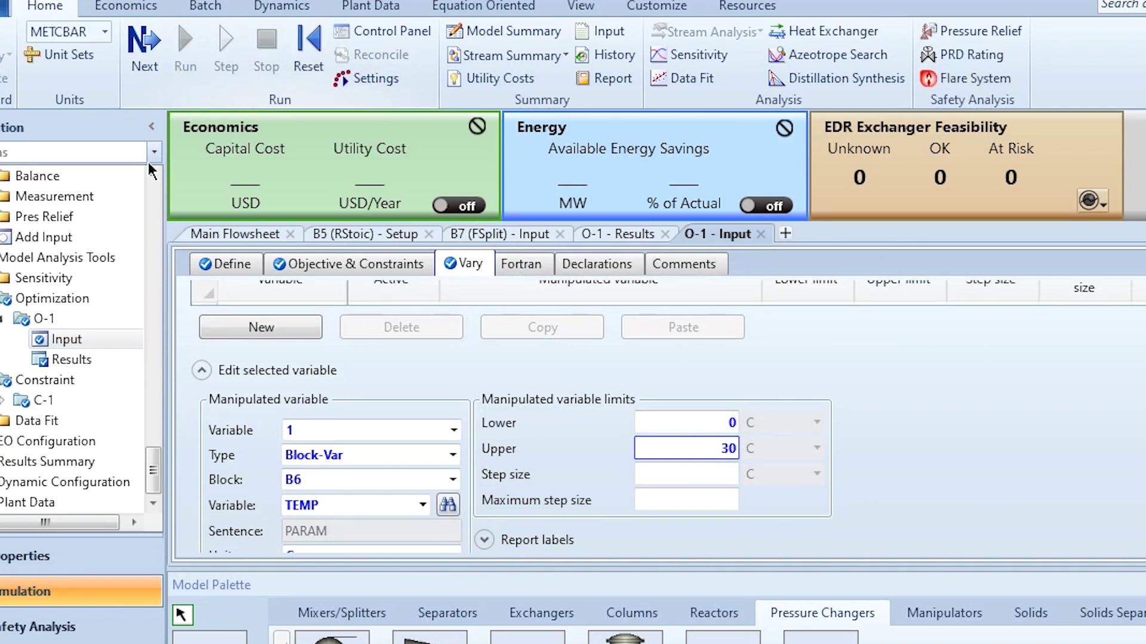
left_click(66, 358)
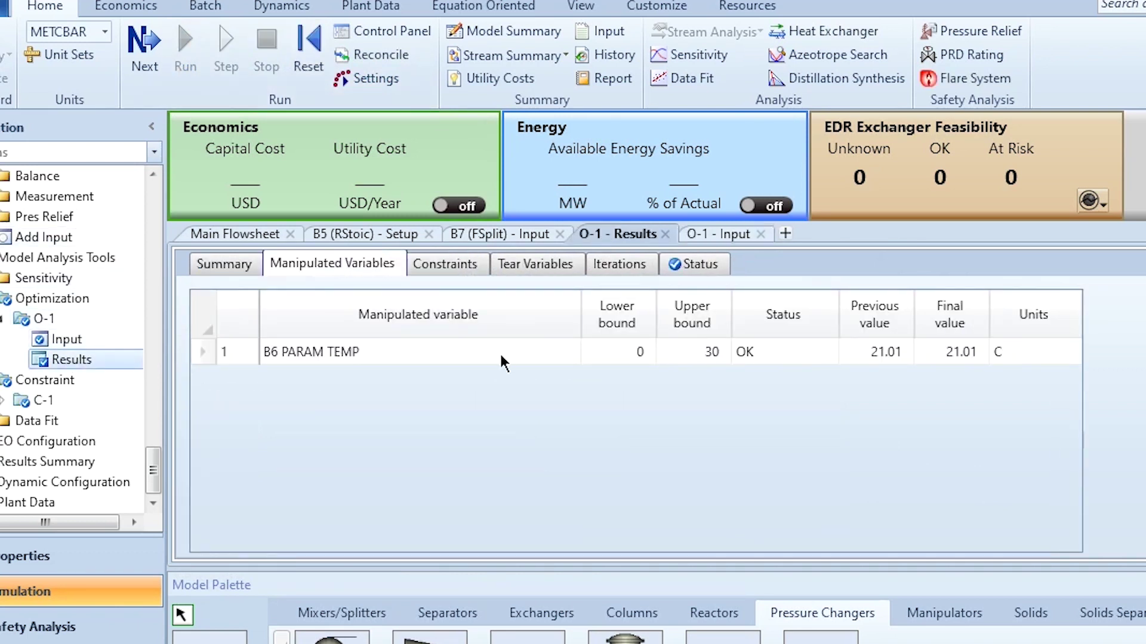
Step: Review O-1's summary (objective 0.960000039 after 53 passes), then return to the main flowsheet
left_click(202, 269)
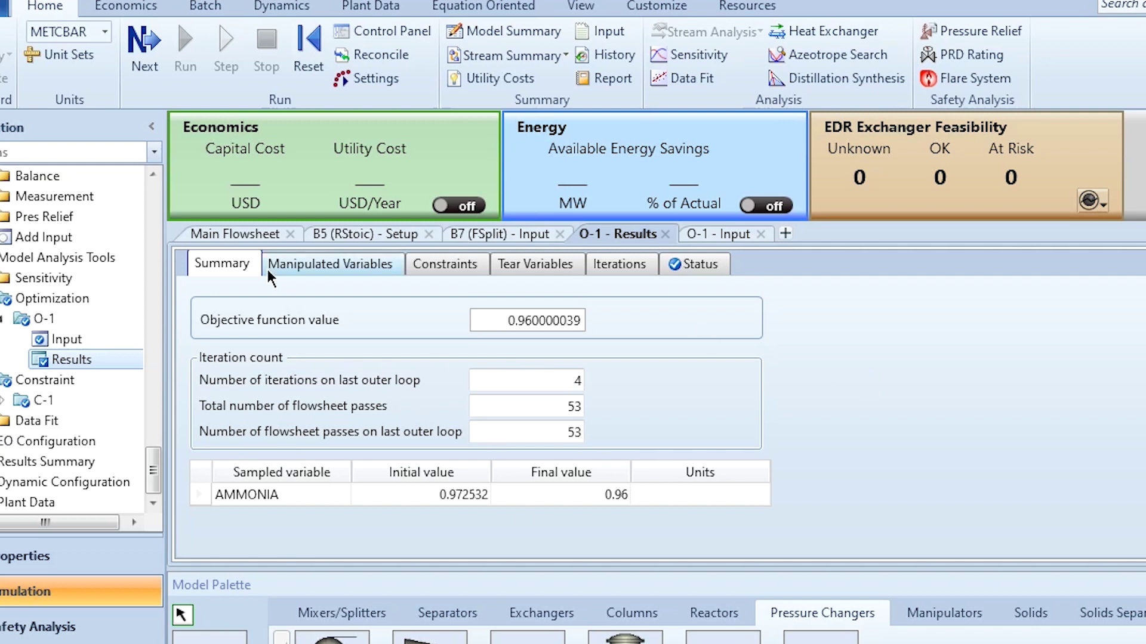
left_click(241, 238)
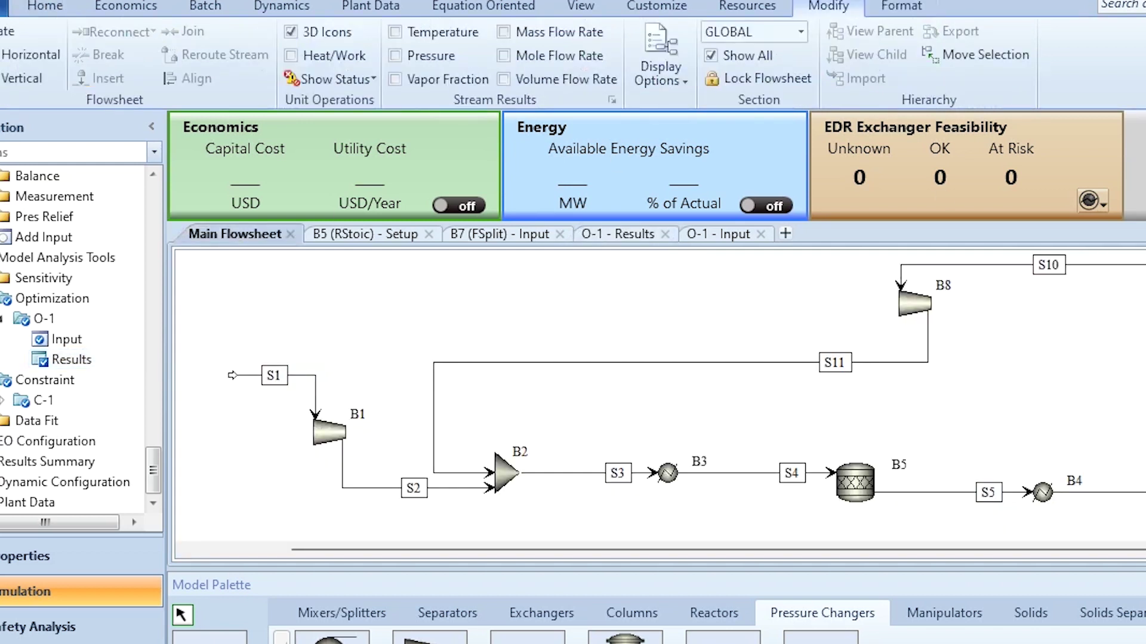
double_click(640, 342)
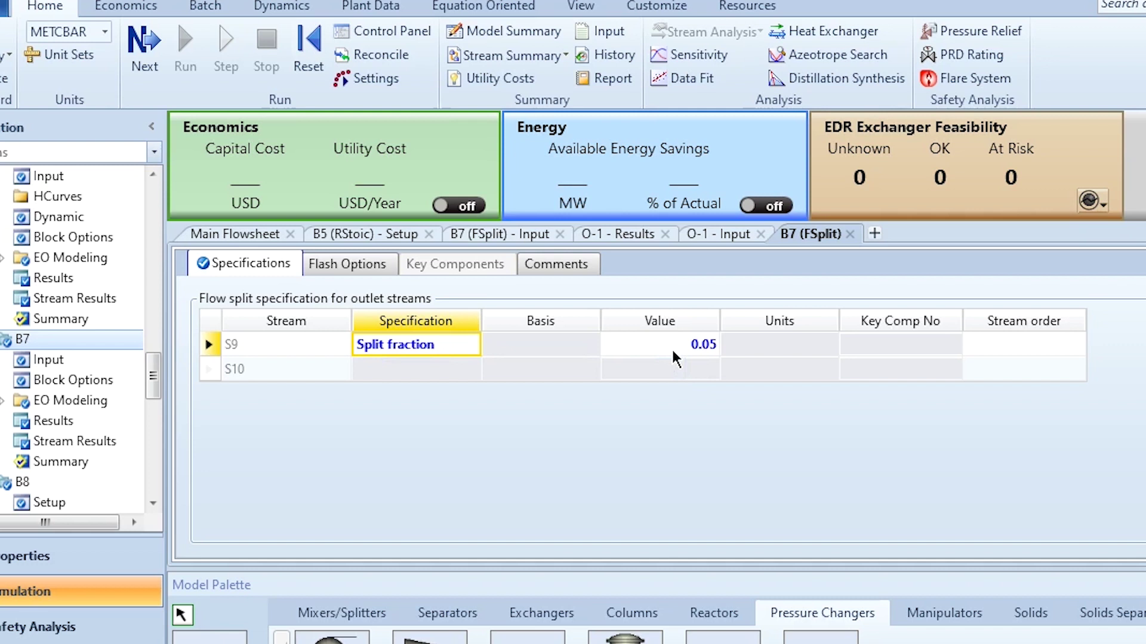
left_click(204, 234)
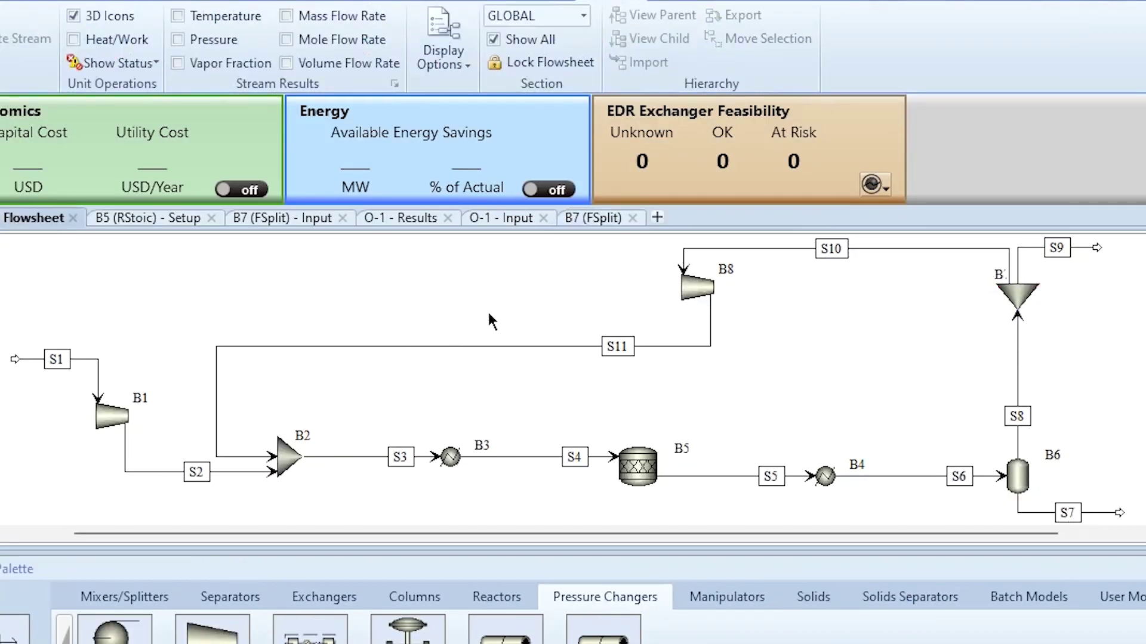